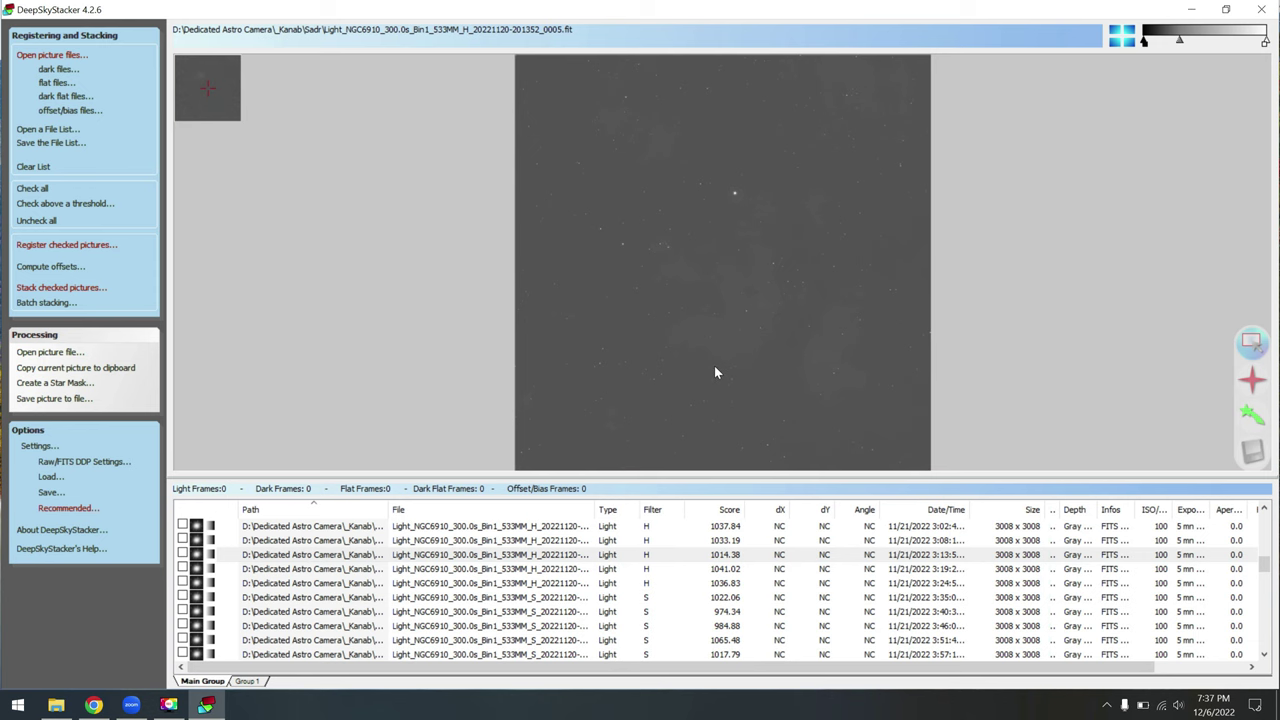
Step: Inspect a 300-second H-filter light frame from the Sadr folder full screen in ASIFitsView, then return to DeepSkyStacker
{"action": "left_click", "coordinate": [56, 705]}
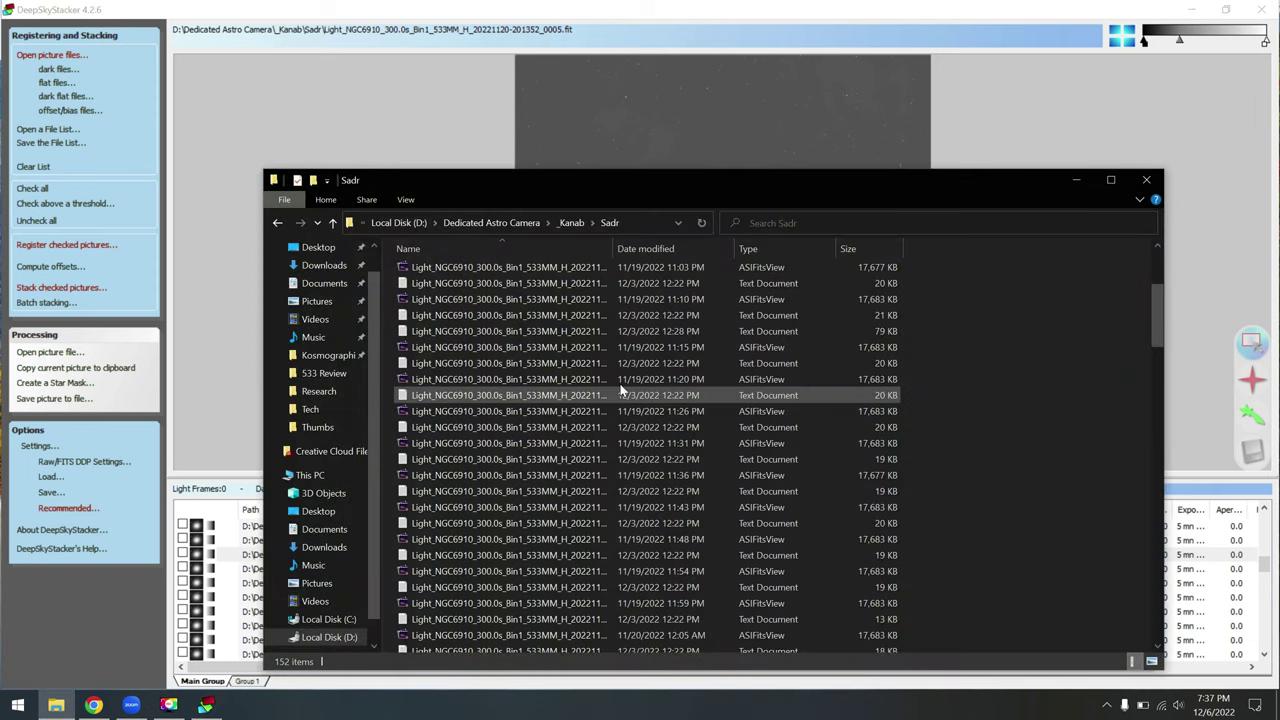
{"action": "double_click", "coordinate": [900, 413]}
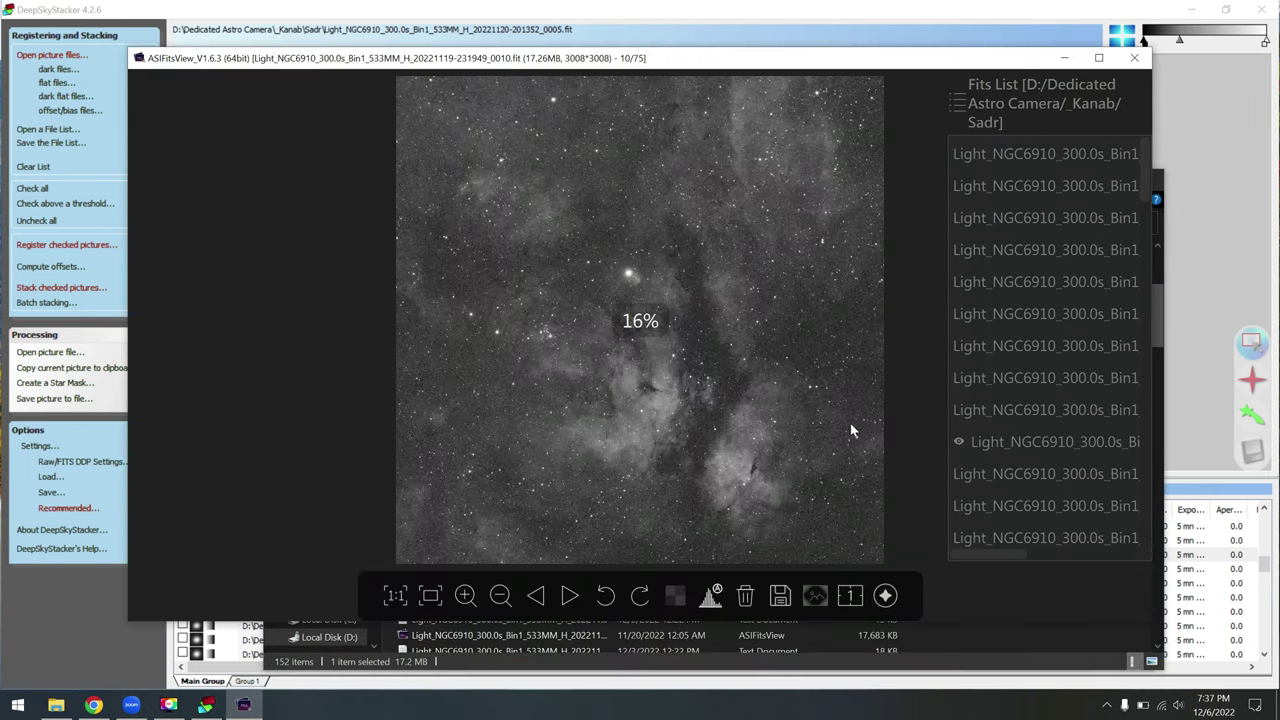
{"action": "left_click", "coordinate": [1098, 57]}
{"action": "mouse_move", "coordinate": [1240, 240]}
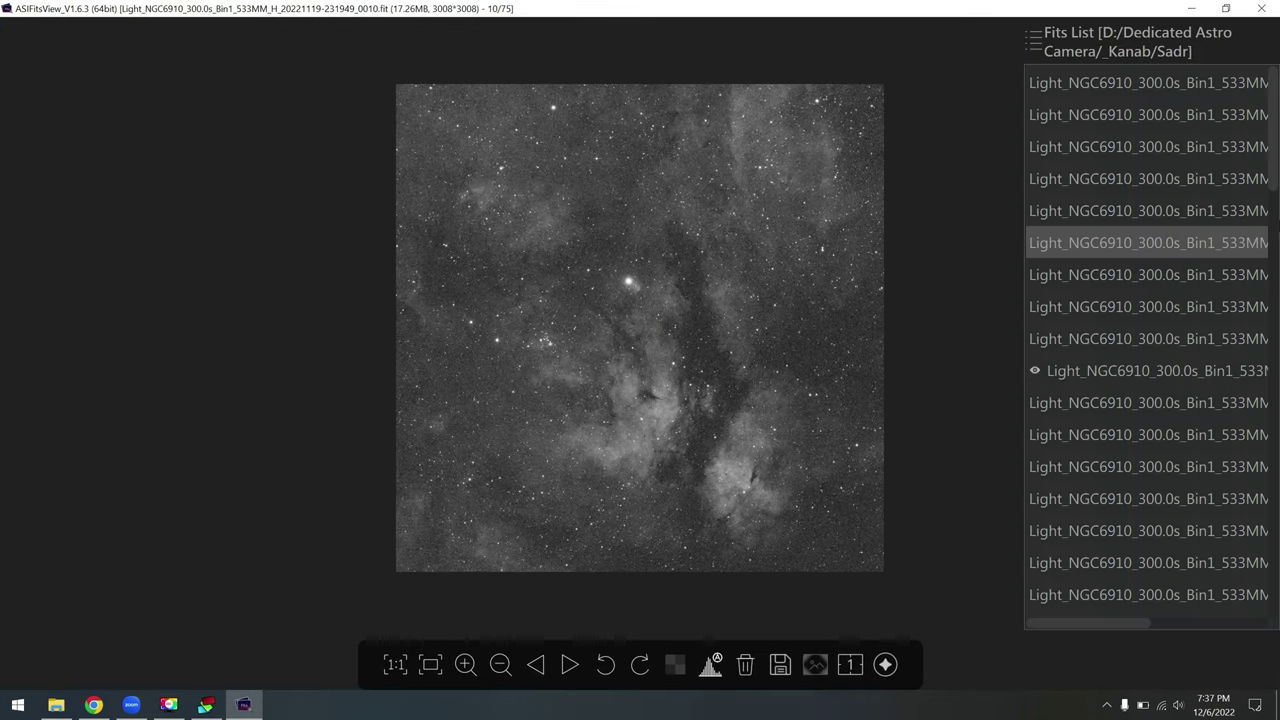
{"action": "left_click", "coordinate": [1145, 382]}
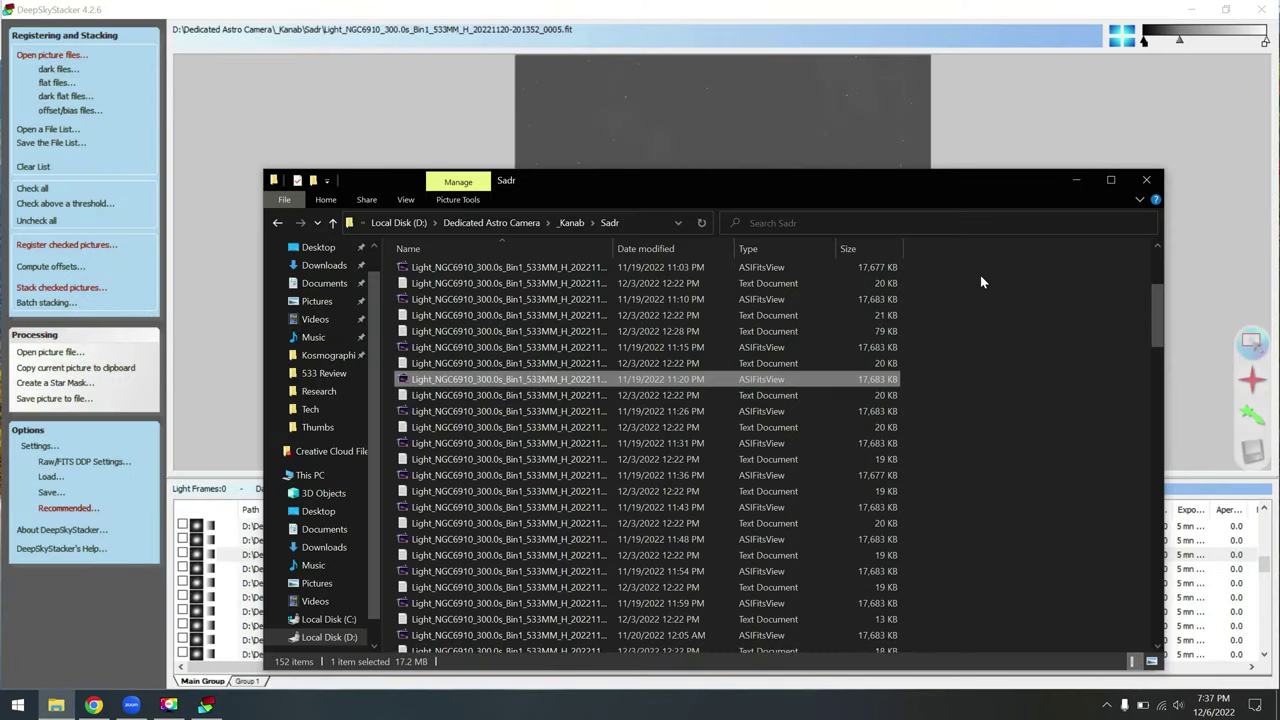
{"action": "left_click", "coordinate": [1073, 184]}
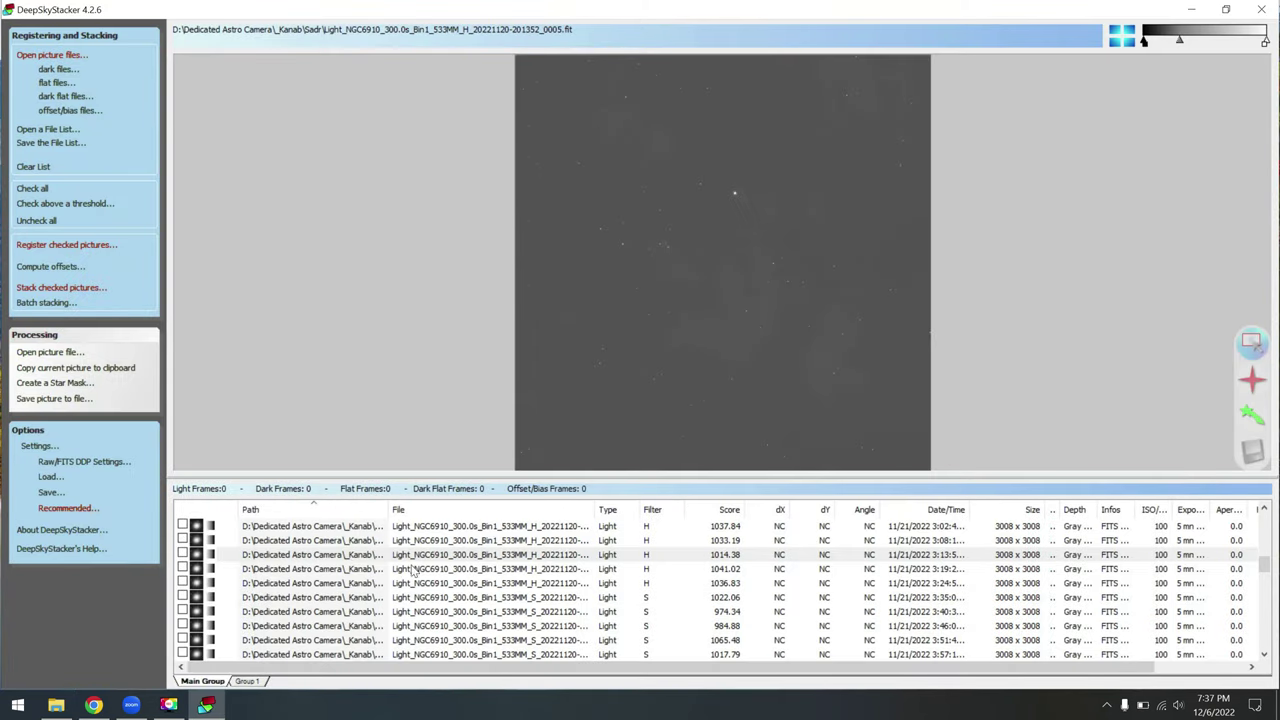
Step: Check all the H-filter light frames in the file list, leaving the S-filter frames unchecked
{"action": "scroll", "coordinate": [510, 568], "scroll_direction": "up", "scroll_amount": 5}
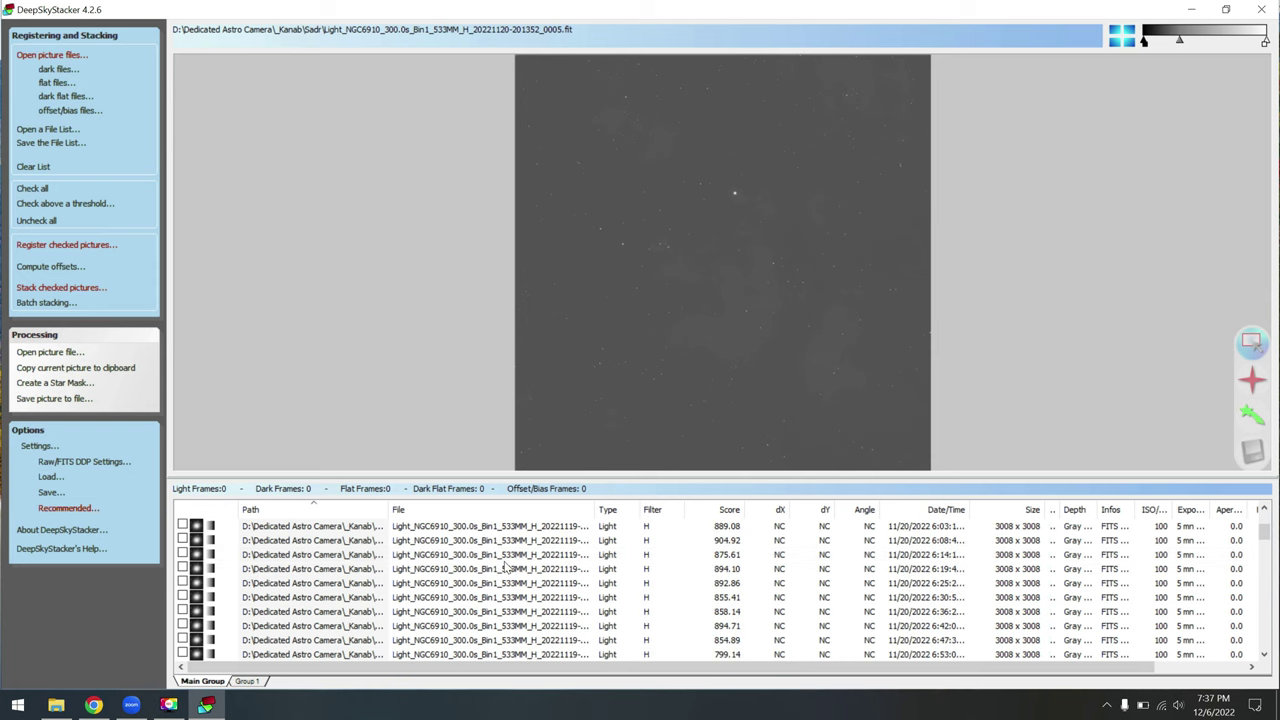
{"action": "left_click", "coordinate": [519, 525]}
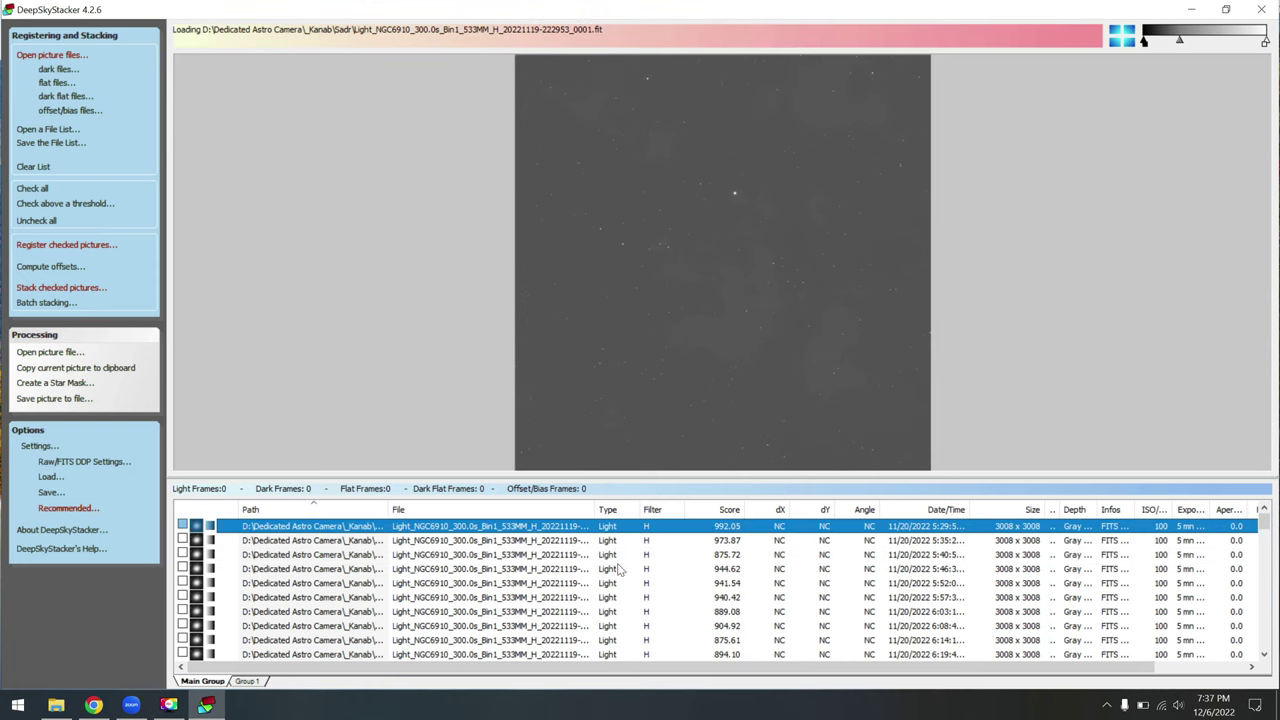
{"action": "scroll", "coordinate": [605, 582], "scroll_direction": "down", "scroll_amount": 5}
{"action": "scroll", "coordinate": [605, 582], "scroll_direction": "up", "scroll_amount": 2}
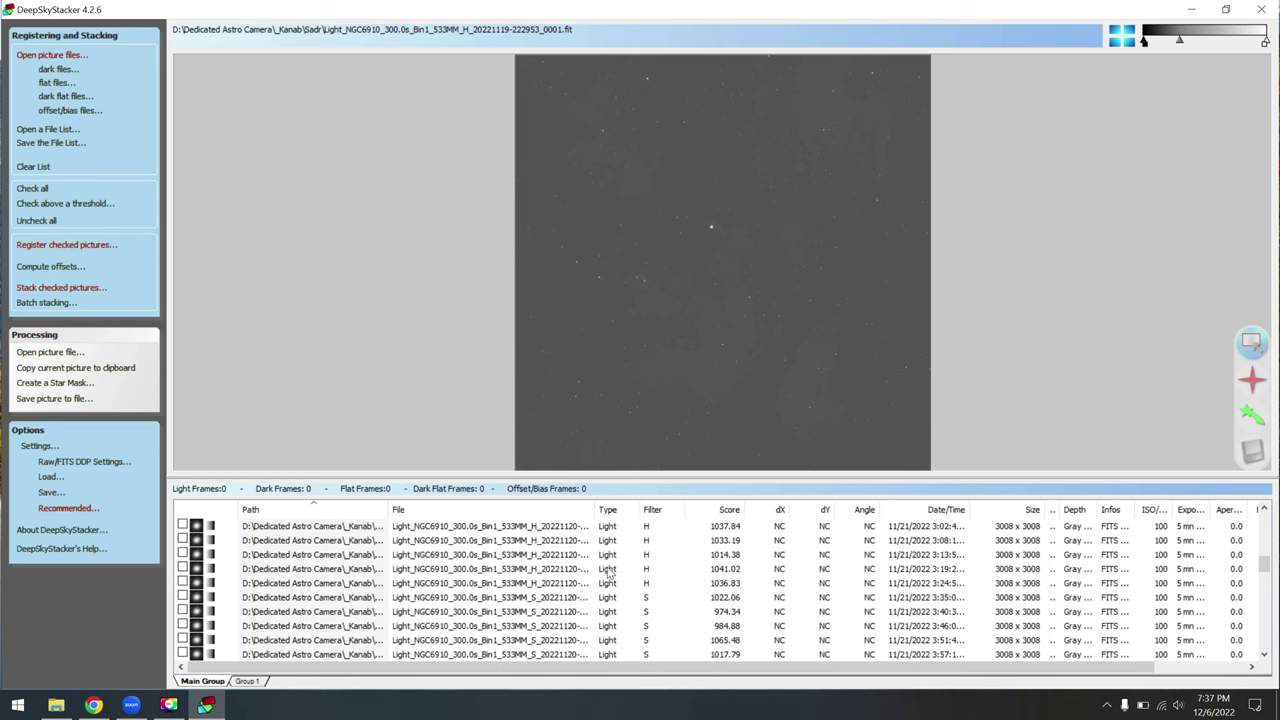
{"action": "left_click", "coordinate": [608, 583], "text": "shift"}
{"action": "scroll", "coordinate": [494, 556], "scroll_direction": "up", "scroll_amount": 3}
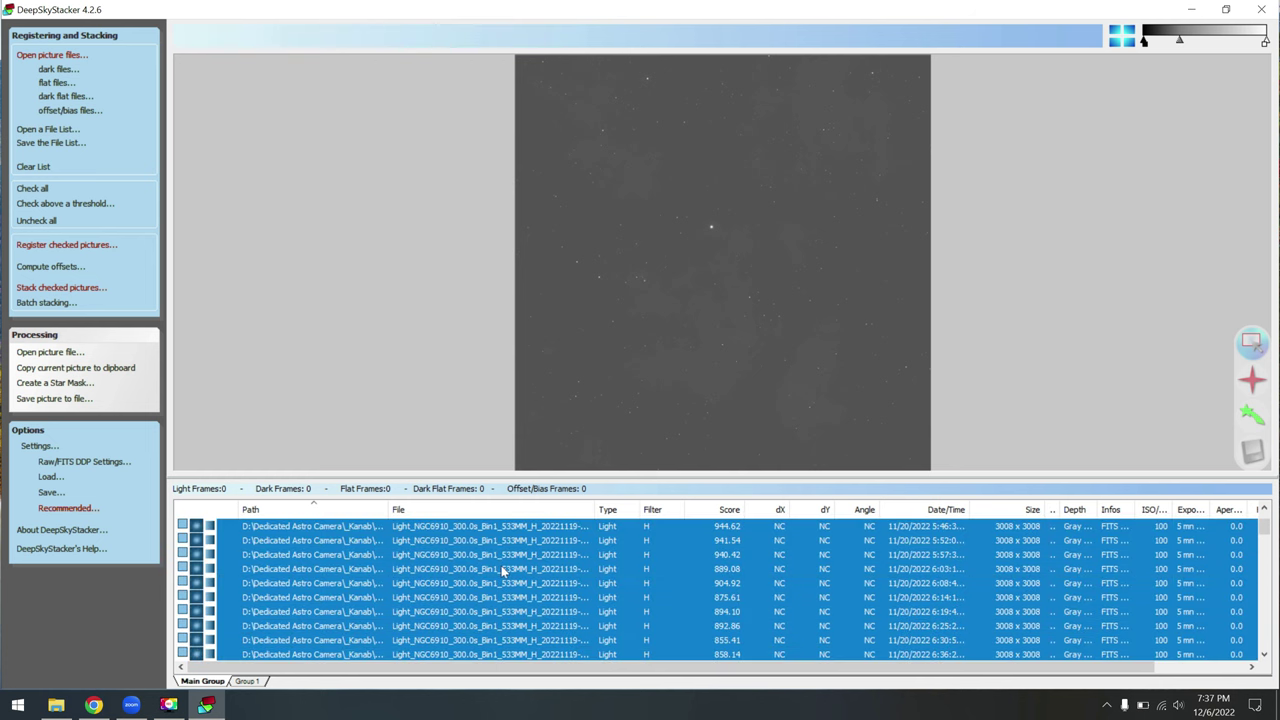
{"action": "right_click", "coordinate": [524, 552]}
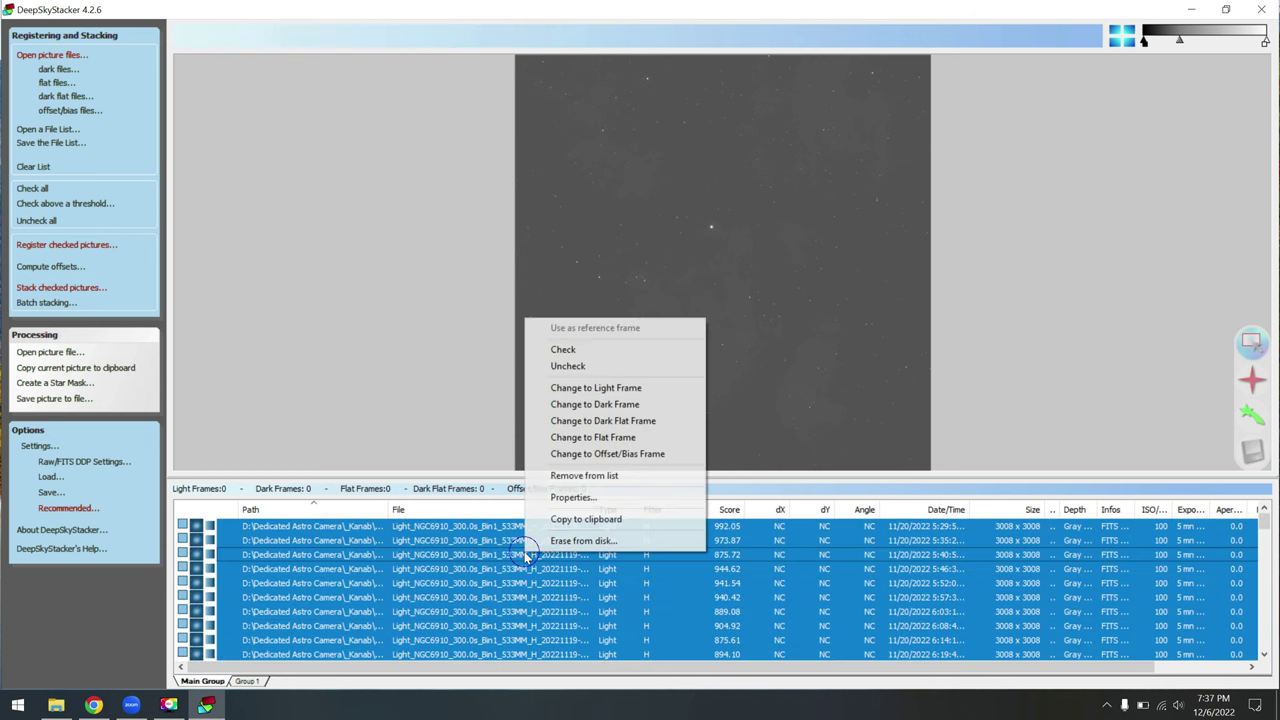
{"action": "left_click", "coordinate": [565, 349]}
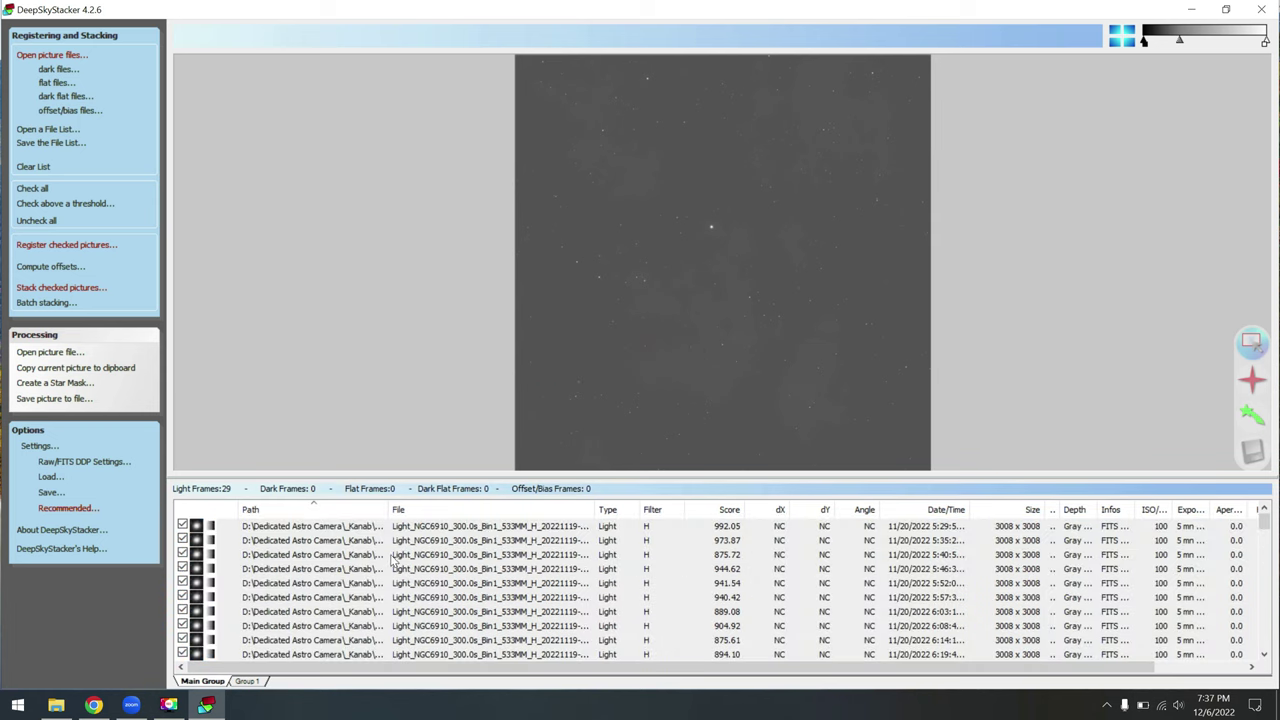
Step: Register the checked H frames with a 10% star detection threshold, computing the number of detected stars first
{"action": "left_click", "coordinate": [44, 248]}
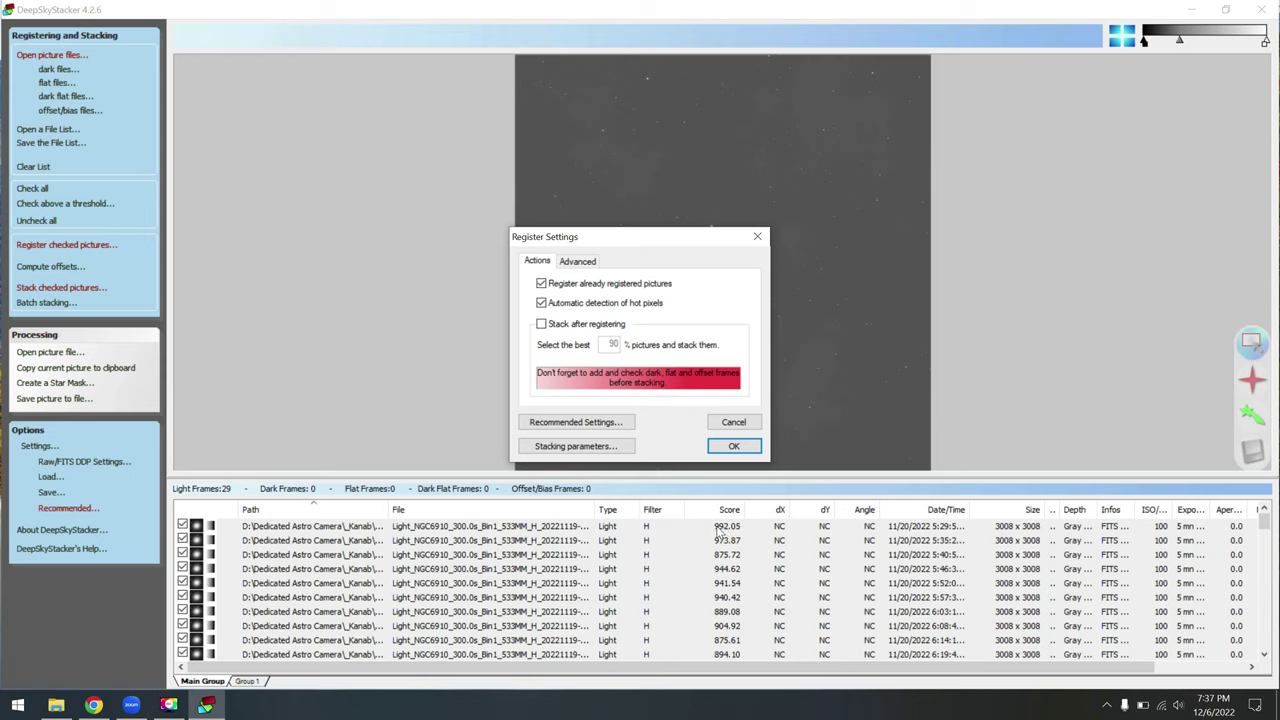
{"action": "left_click", "coordinate": [572, 262]}
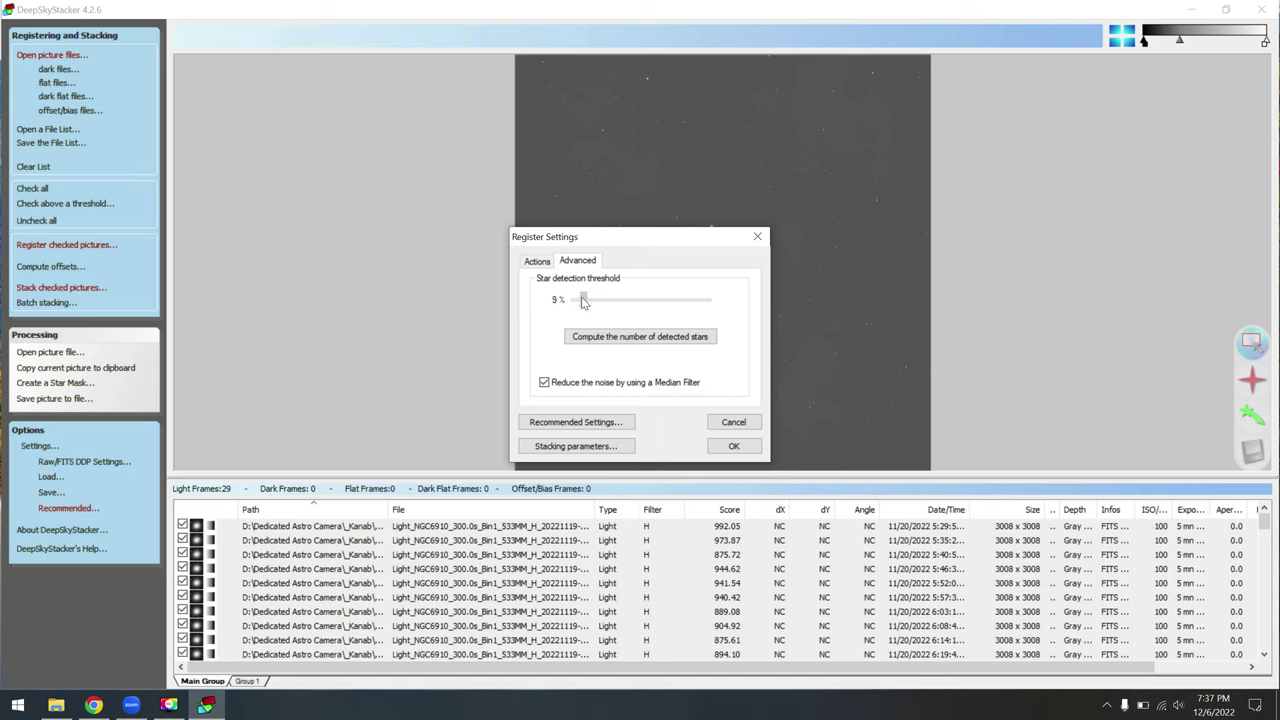
{"action": "left_click", "coordinate": [605, 340]}
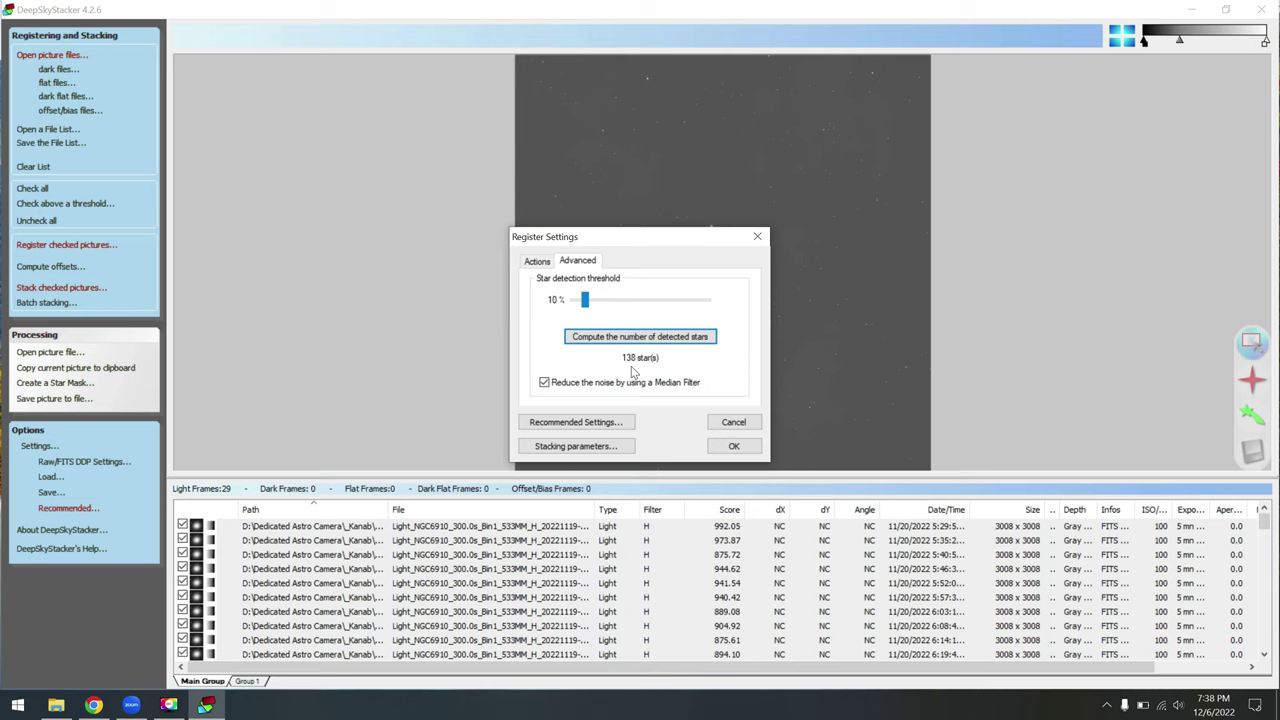
{"action": "left_click", "coordinate": [721, 451]}
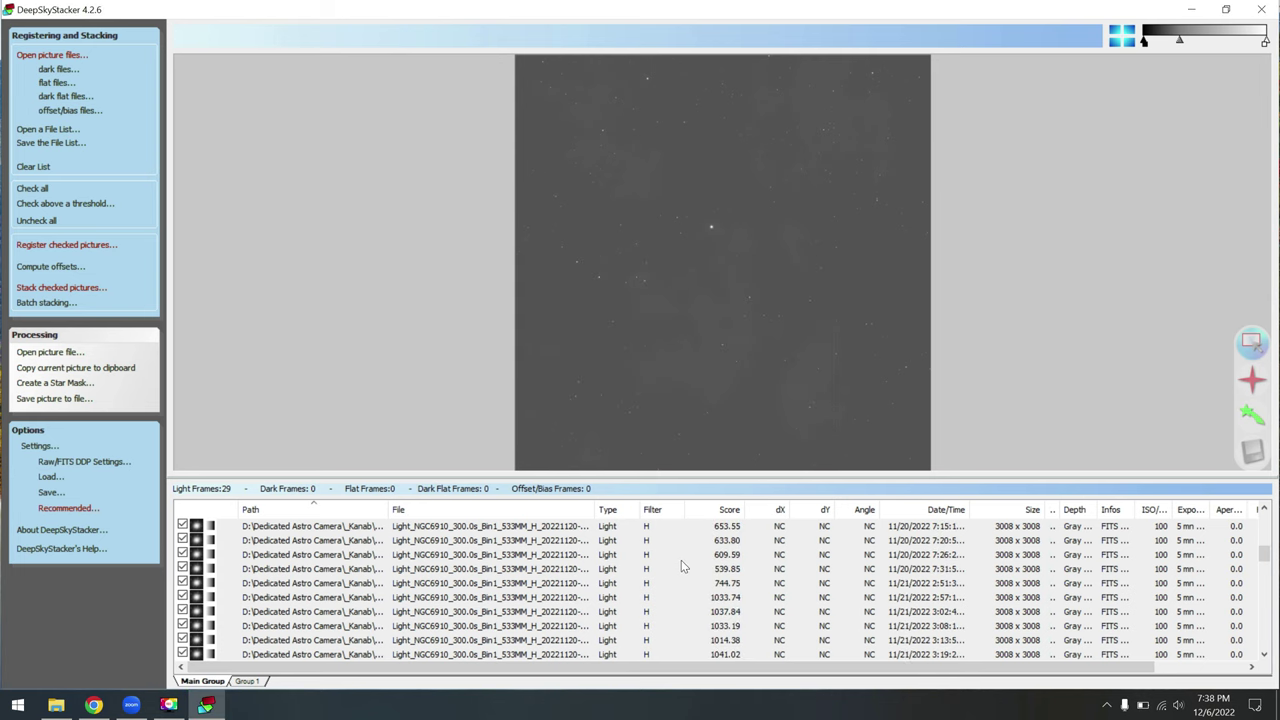
Step: Sort the frame list by file name in descending order and uncheck all frames
{"action": "scroll", "coordinate": [718, 586], "scroll_direction": "up", "scroll_amount": 4}
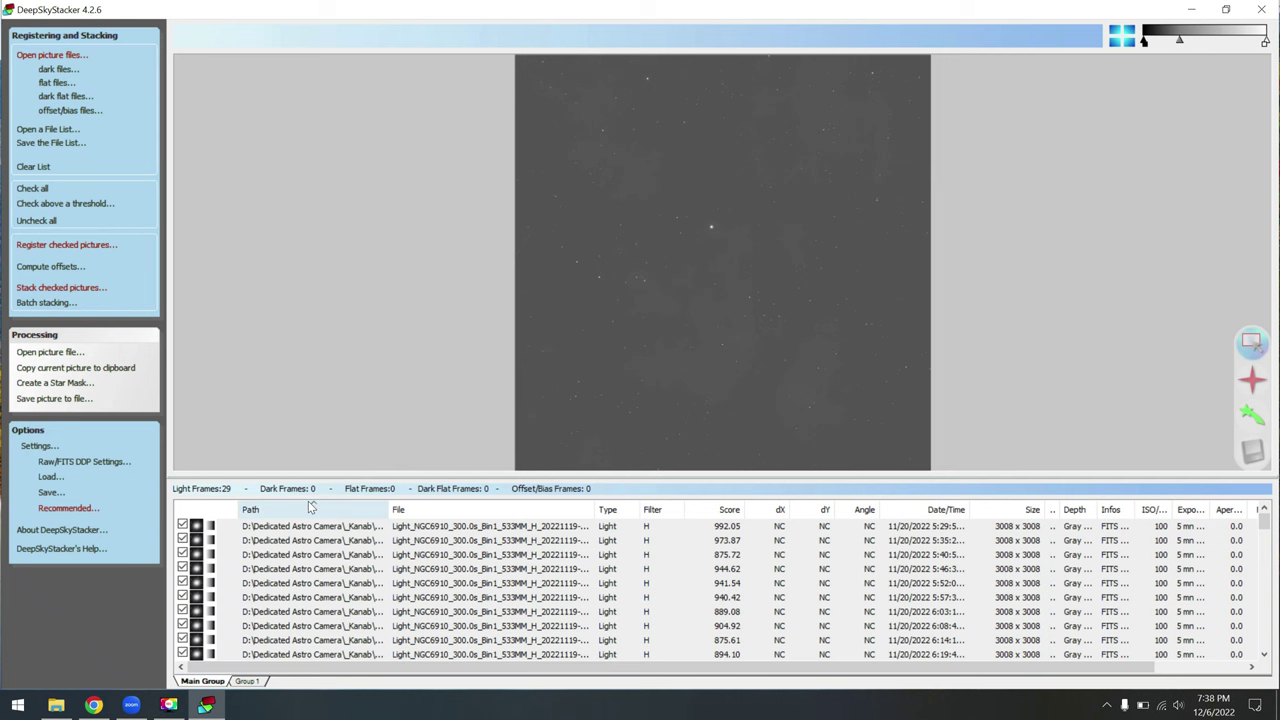
{"action": "key", "text": "ctrl+a"}
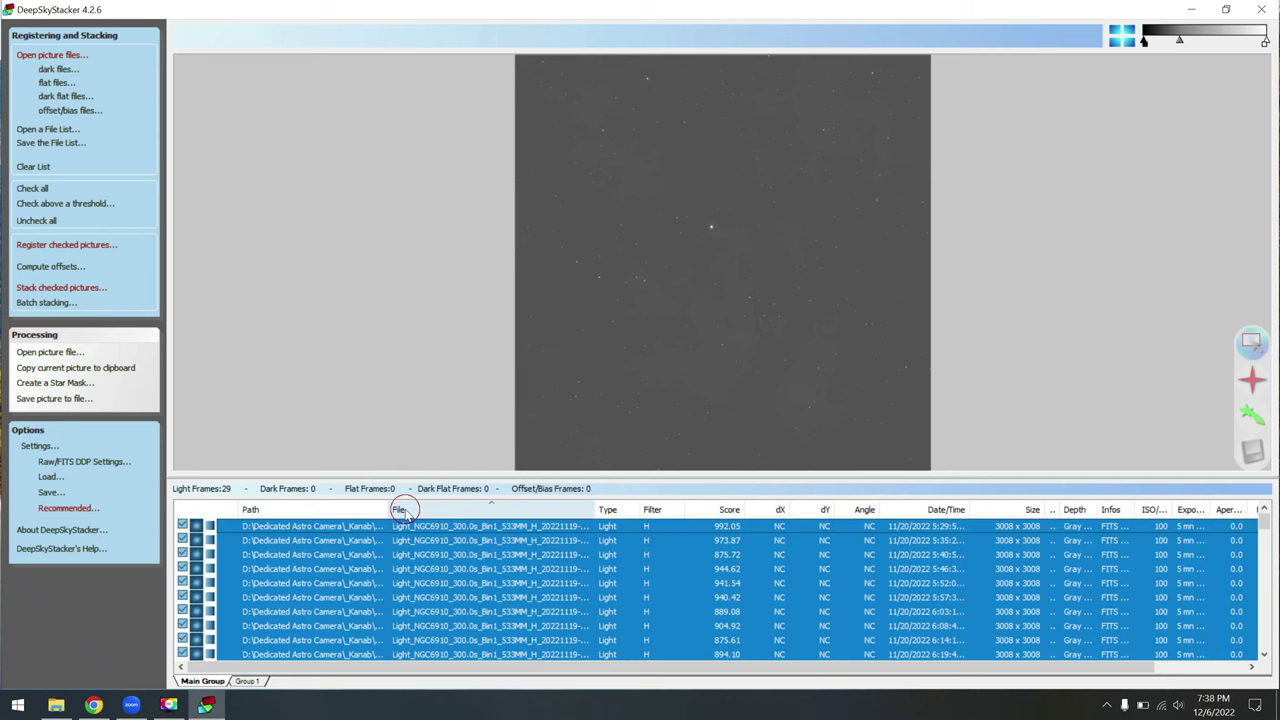
{"action": "left_click", "coordinate": [487, 513]}
{"action": "left_click", "coordinate": [642, 539]}
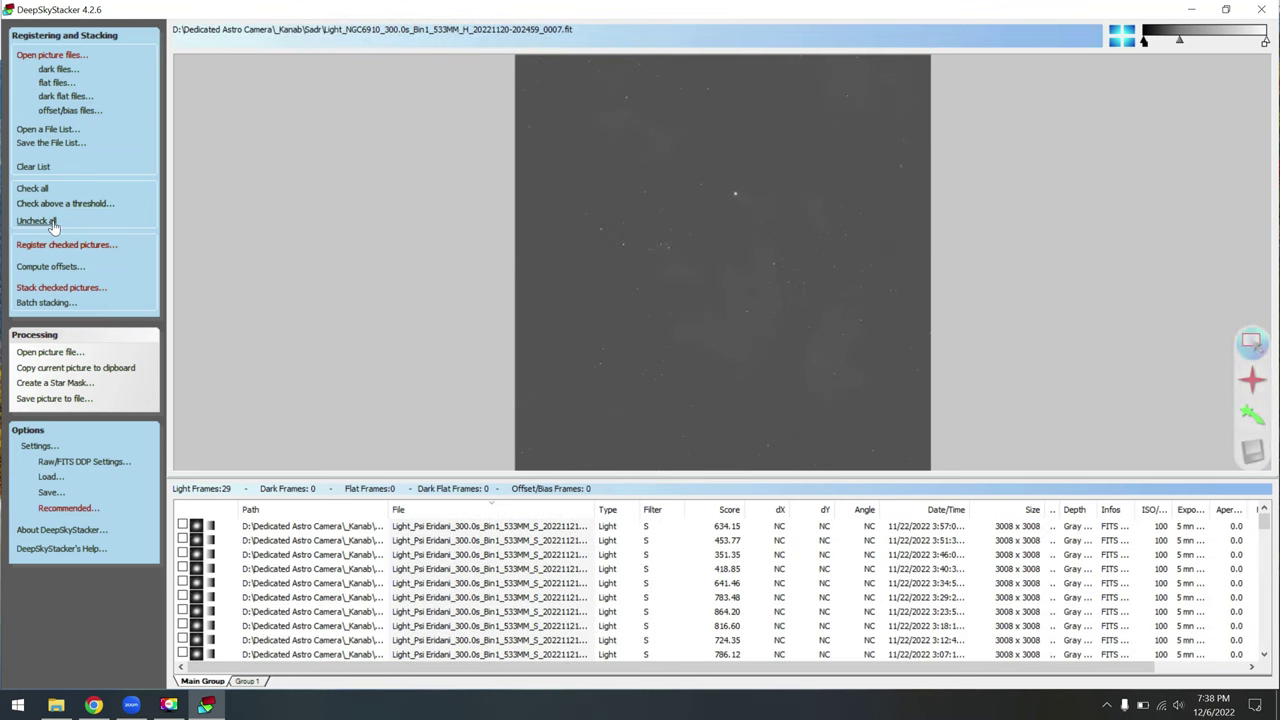
{"action": "left_click", "coordinate": [37, 221]}
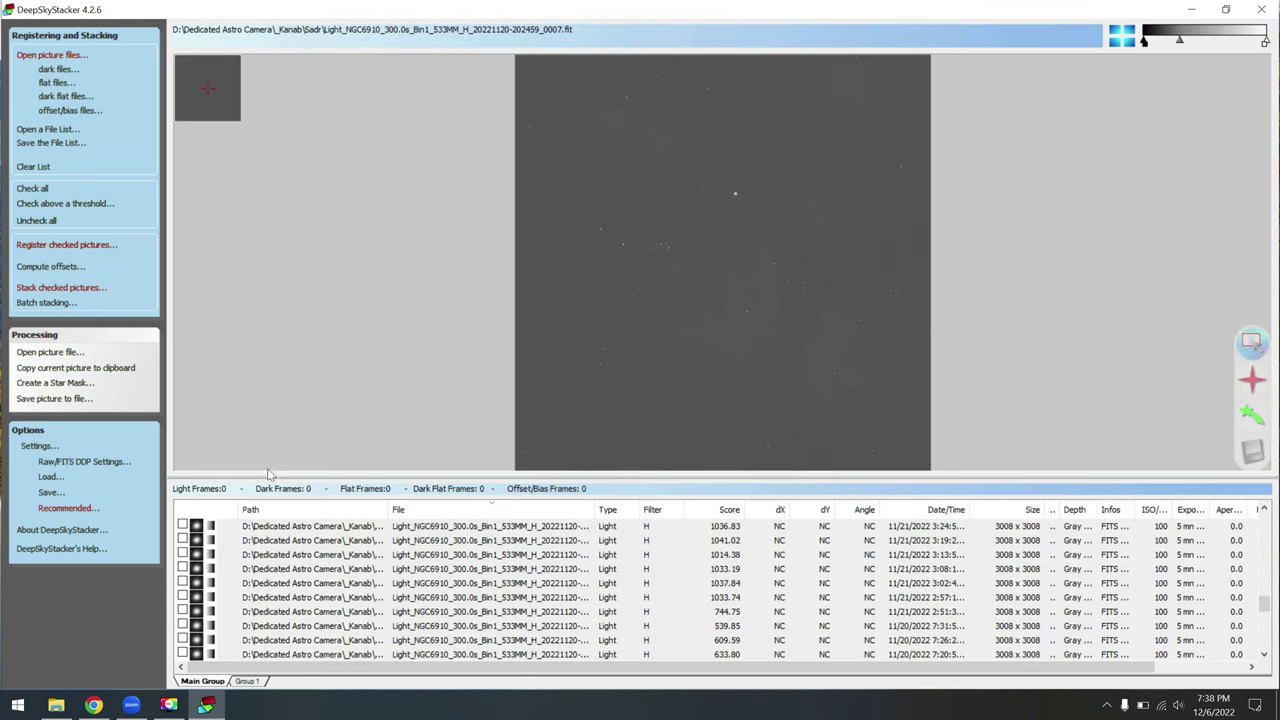
Step: Check all the S-filter light frames, from the first Psi Eridani frame through the last NGC6910 S frame
{"action": "key", "text": "Home"}
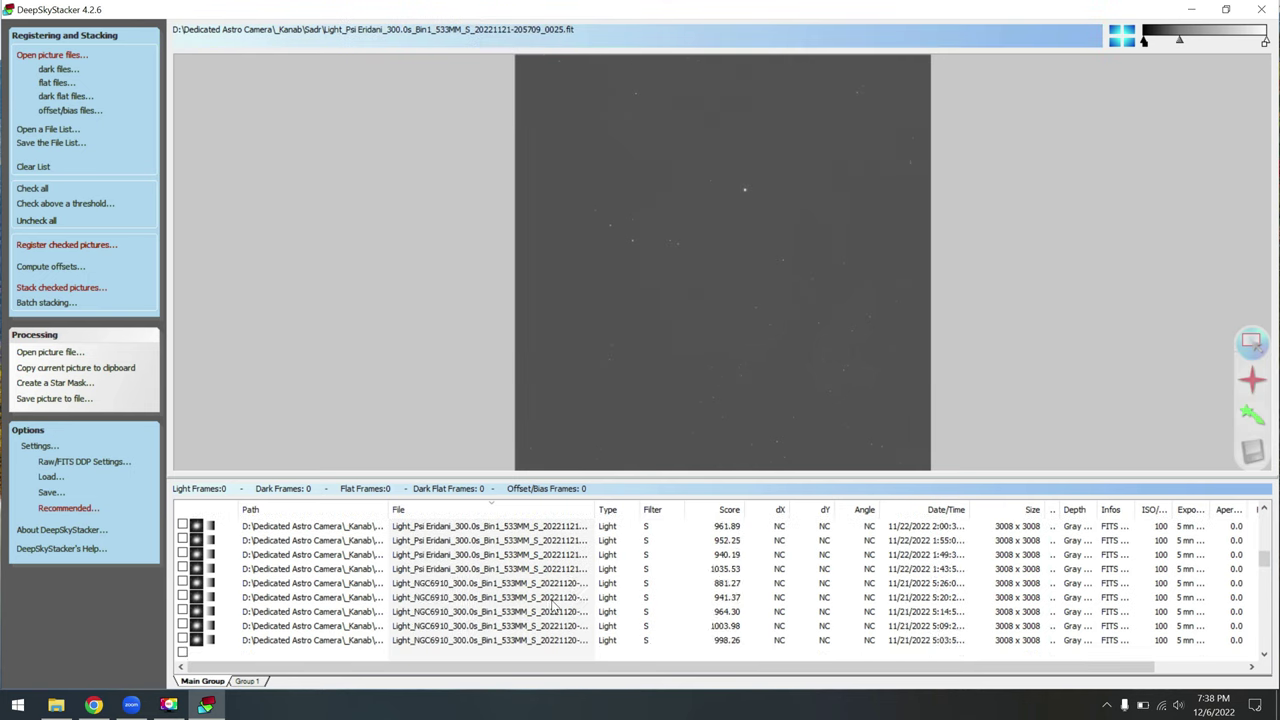
{"action": "scroll", "coordinate": [553, 605], "scroll_direction": "down", "scroll_amount": 3}
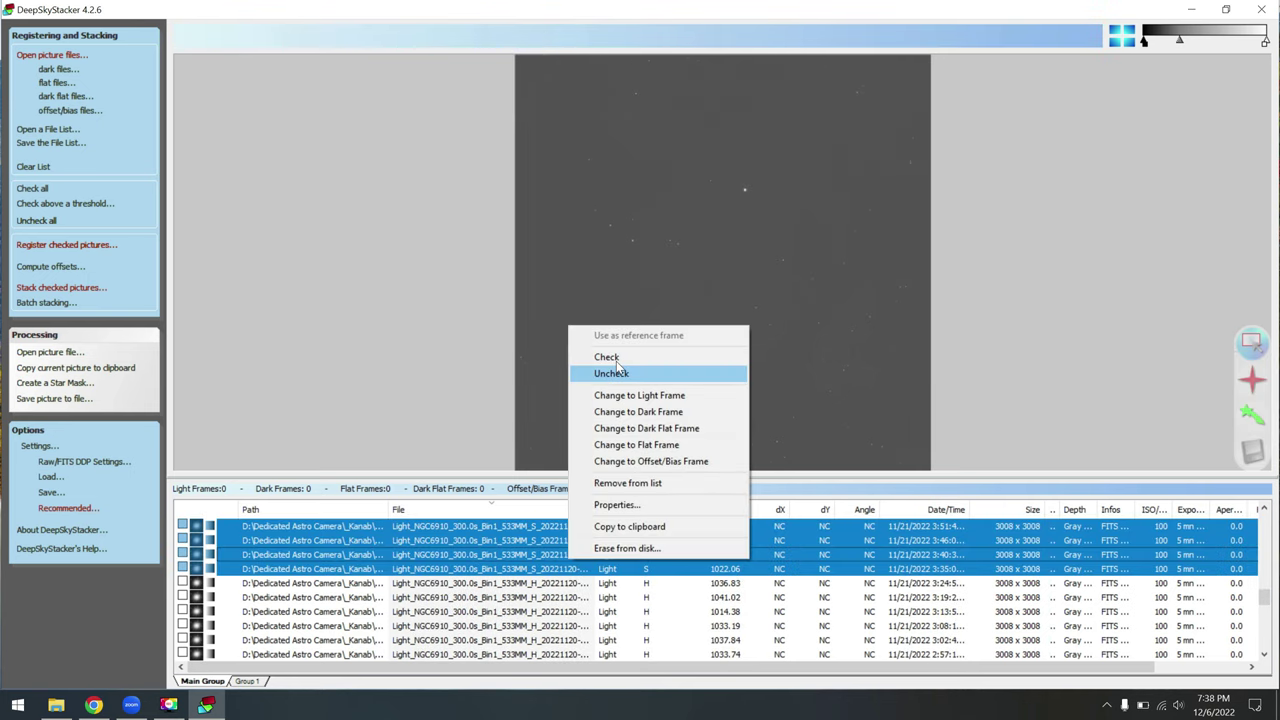
{"action": "left_click", "coordinate": [568, 566], "text": "shift"}
{"action": "right_click", "coordinate": [568, 563]}
{"action": "left_click", "coordinate": [632, 358]}
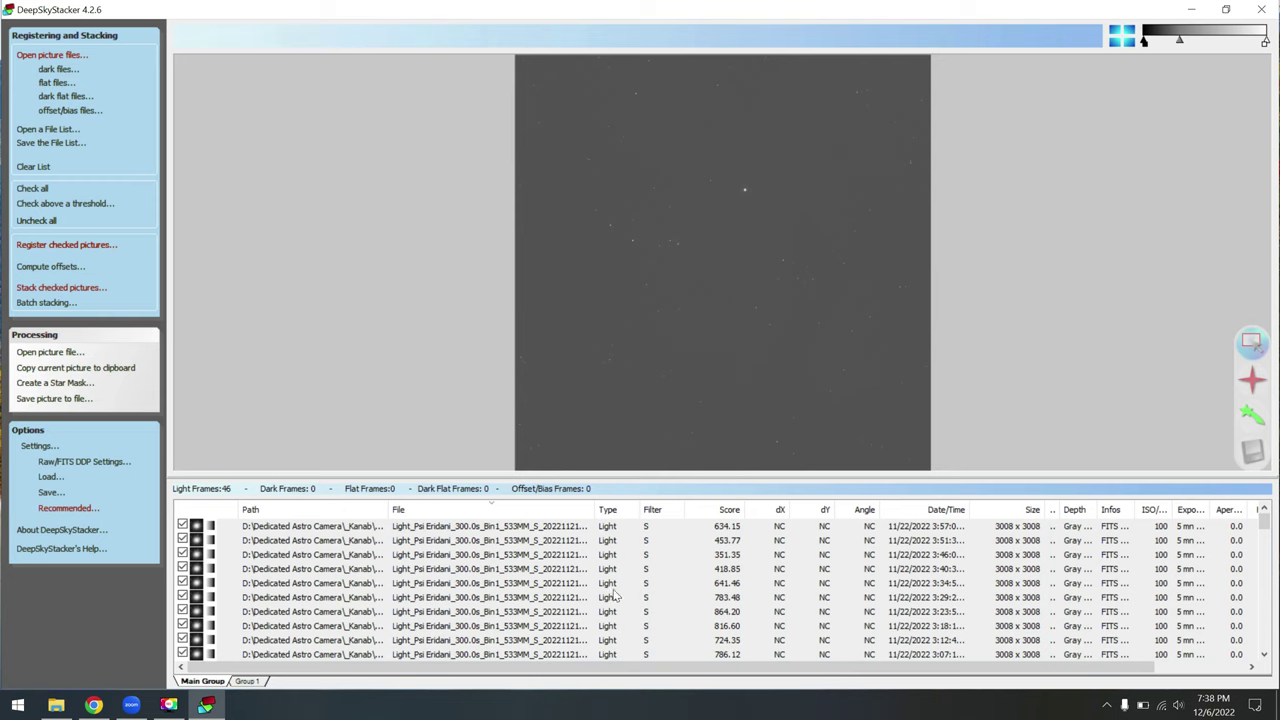
Step: Register the checked S frames without stacking, computing the number of detected stars at the 10% threshold first
{"action": "left_click", "coordinate": [87, 249]}
{"action": "left_click", "coordinate": [577, 260]}
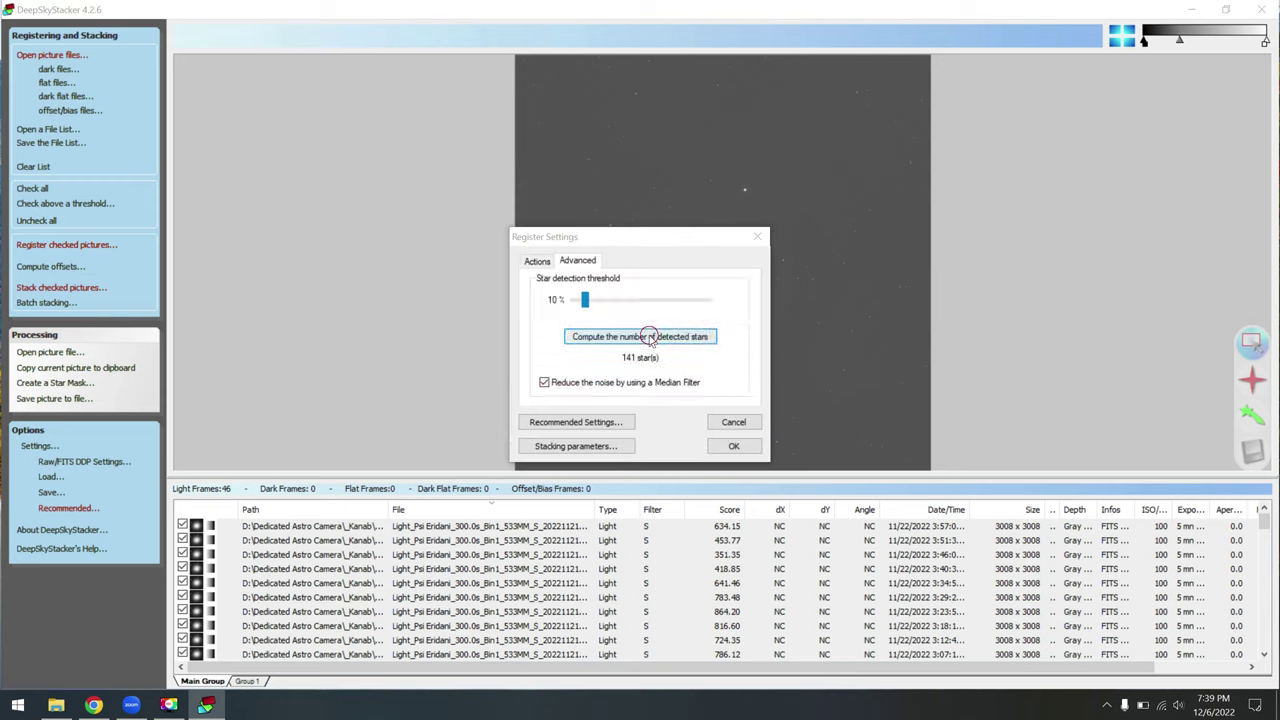
{"action": "left_click", "coordinate": [645, 336]}
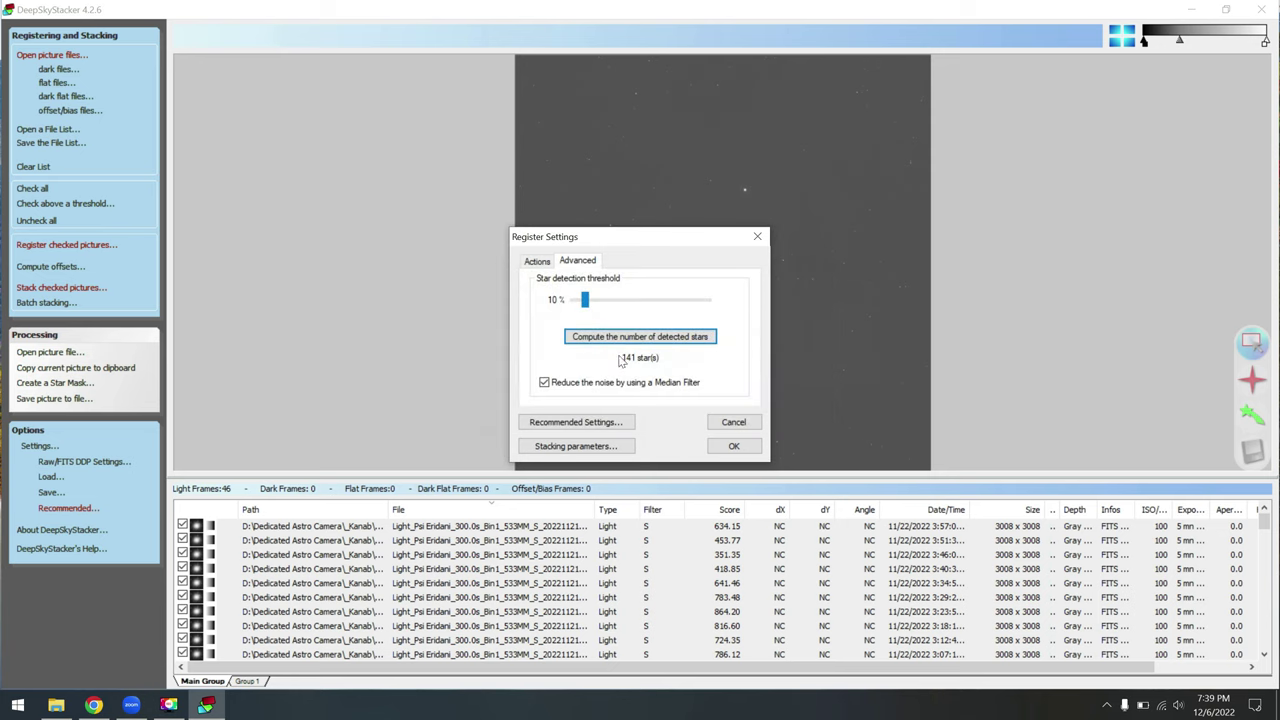
{"action": "left_click", "coordinate": [538, 262]}
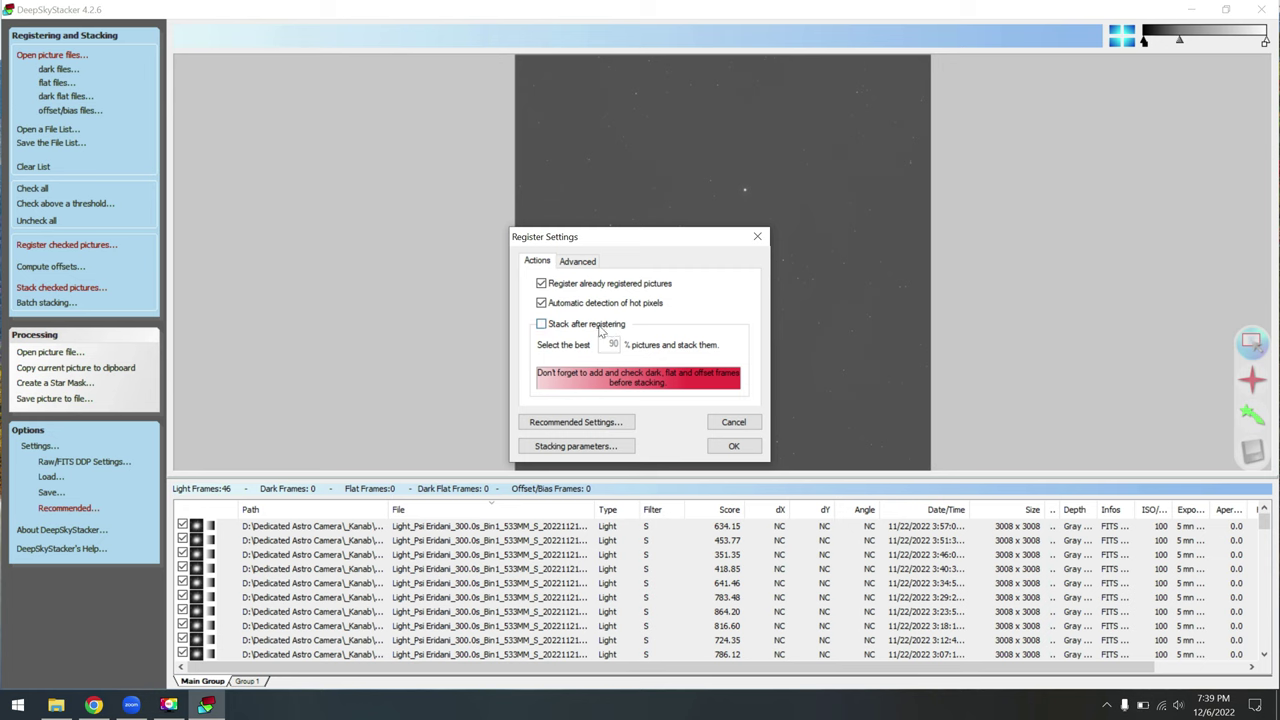
{"action": "left_click", "coordinate": [734, 447]}
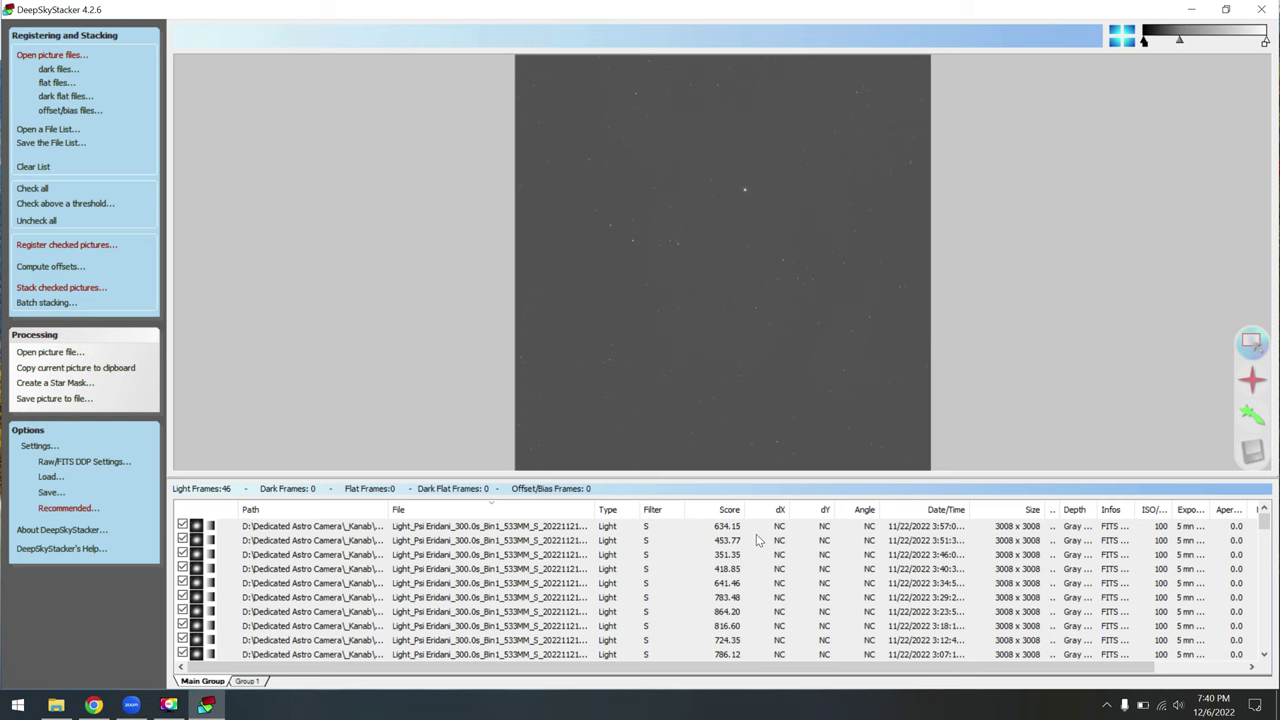
Step: Sort the frames by ascending score and compare the previews of the lowest-scoring H and S frames
{"action": "left_click", "coordinate": [722, 510]}
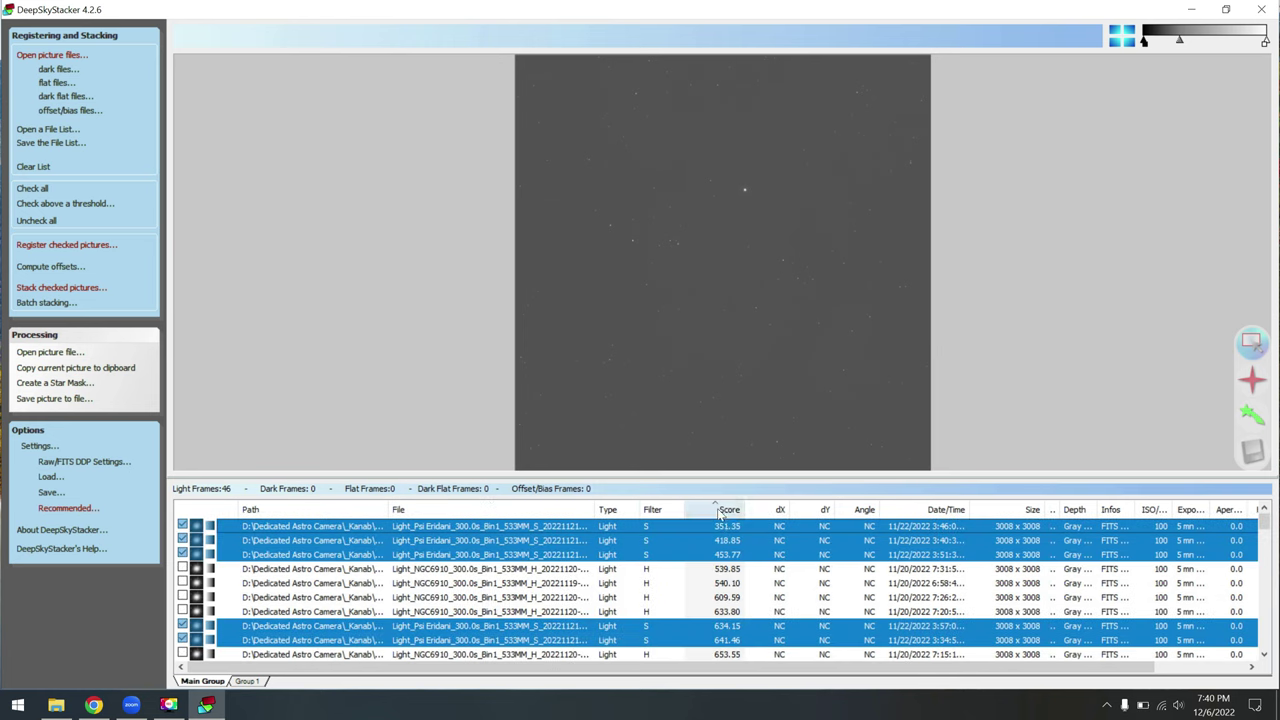
{"action": "left_click", "coordinate": [734, 568]}
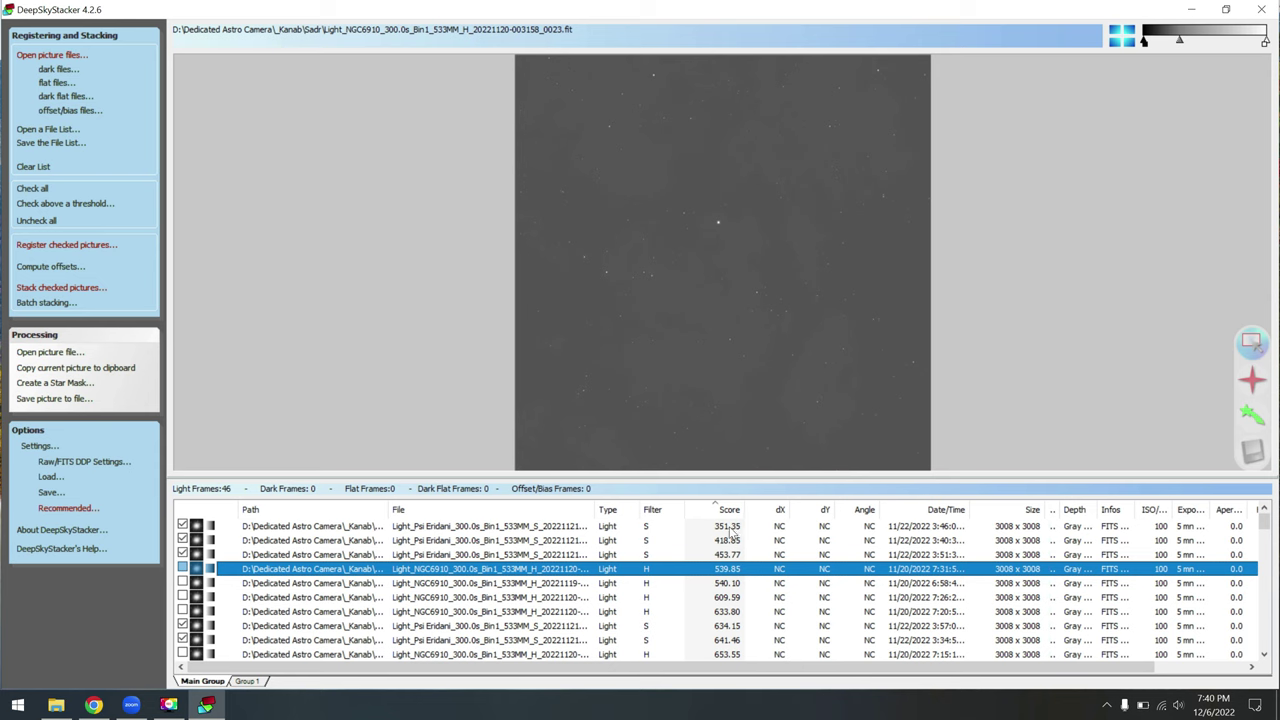
{"action": "left_click", "coordinate": [731, 527]}
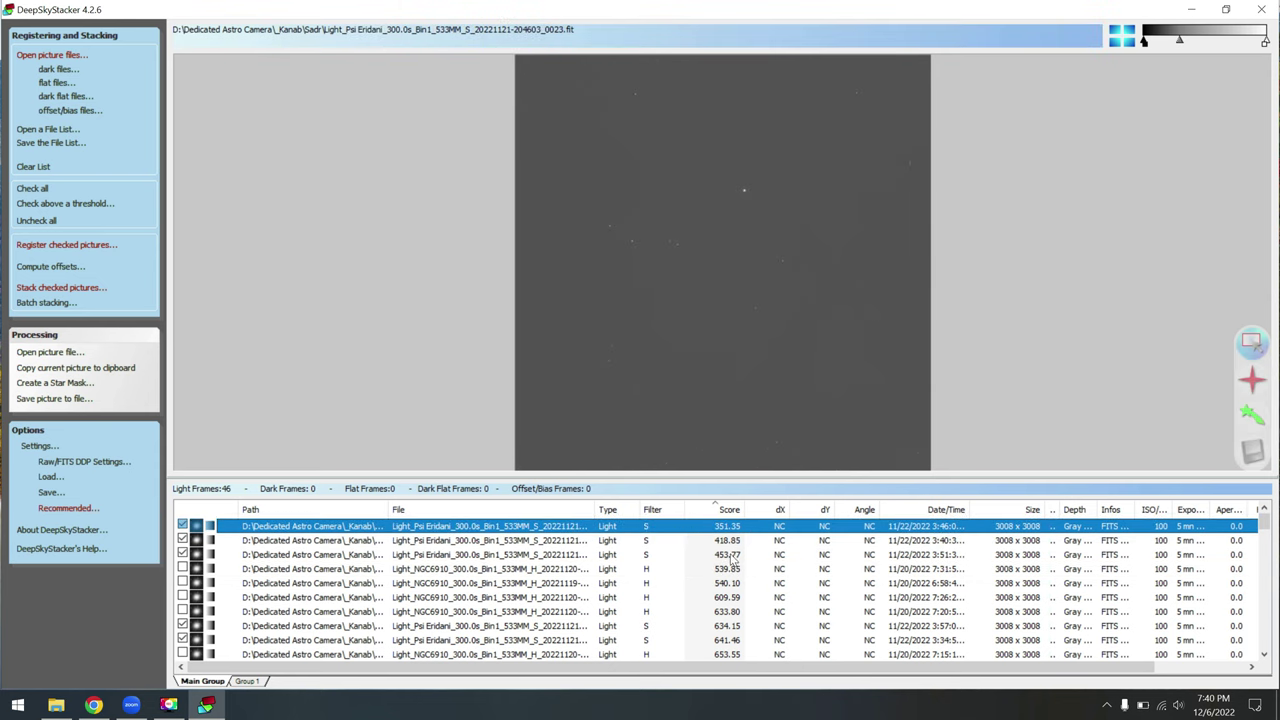
{"action": "left_click", "coordinate": [688, 570]}
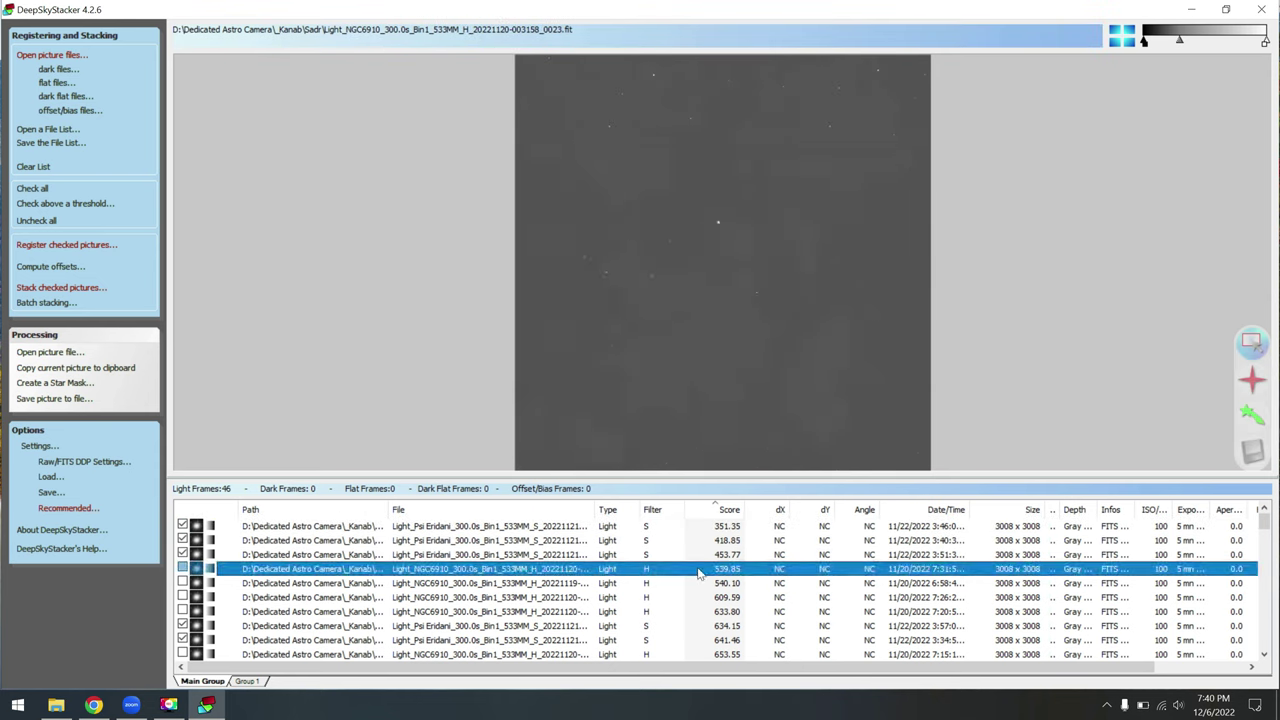
{"action": "left_click", "coordinate": [717, 527]}
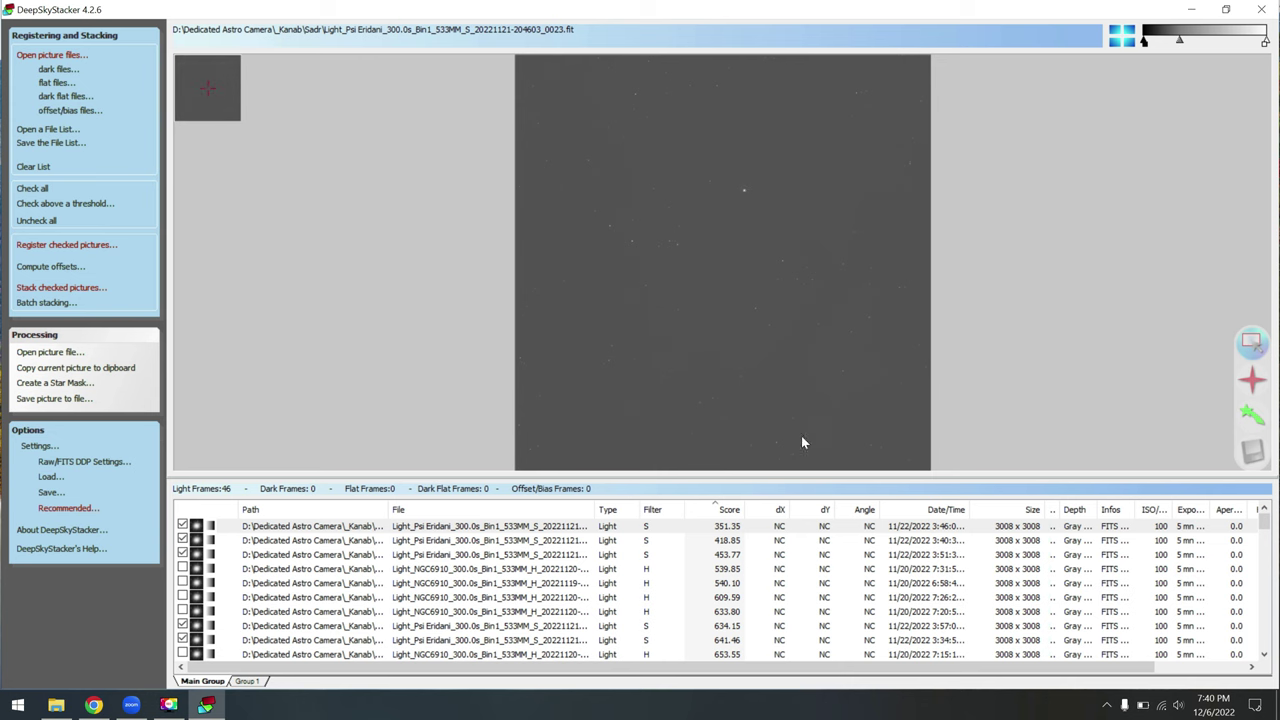
{"action": "right_click", "coordinate": [644, 530]}
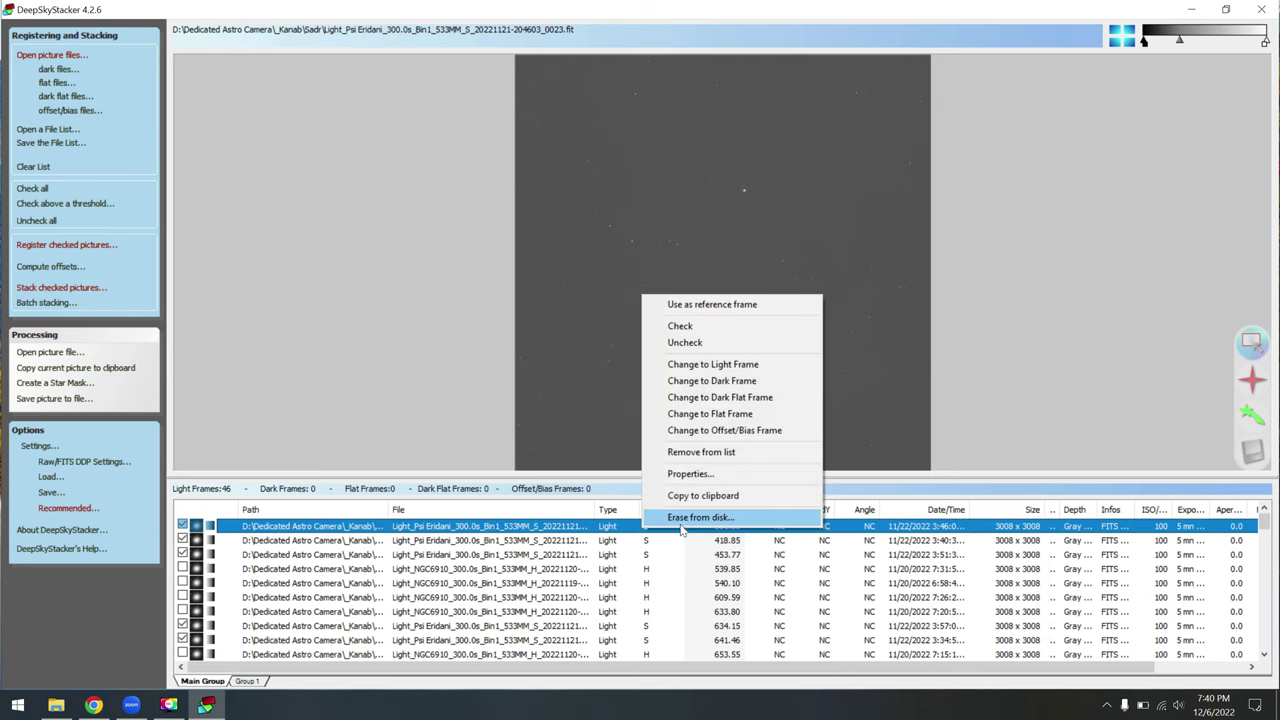
{"action": "key", "text": "Escape"}
{"action": "key", "text": "Down"}
{"action": "key", "text": "Down"}
{"action": "key", "text": "Down"}
{"action": "key", "text": "Down"}
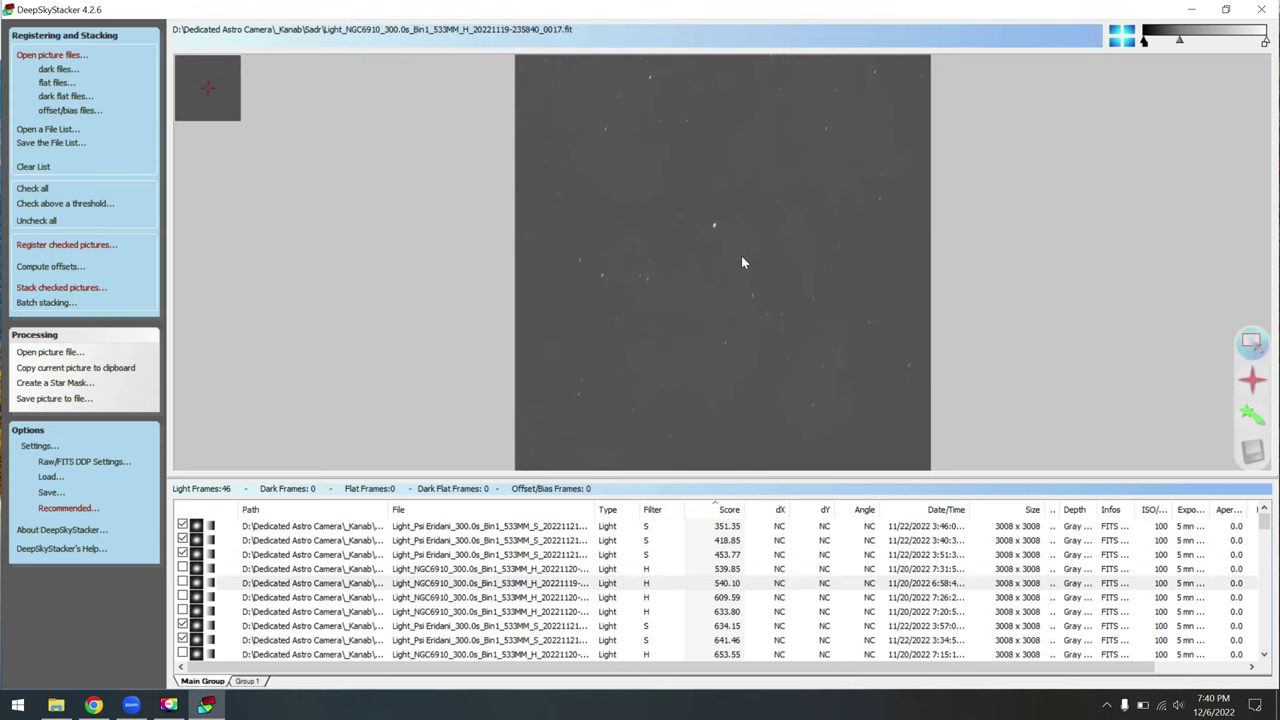
{"action": "left_click", "coordinate": [714, 589]}
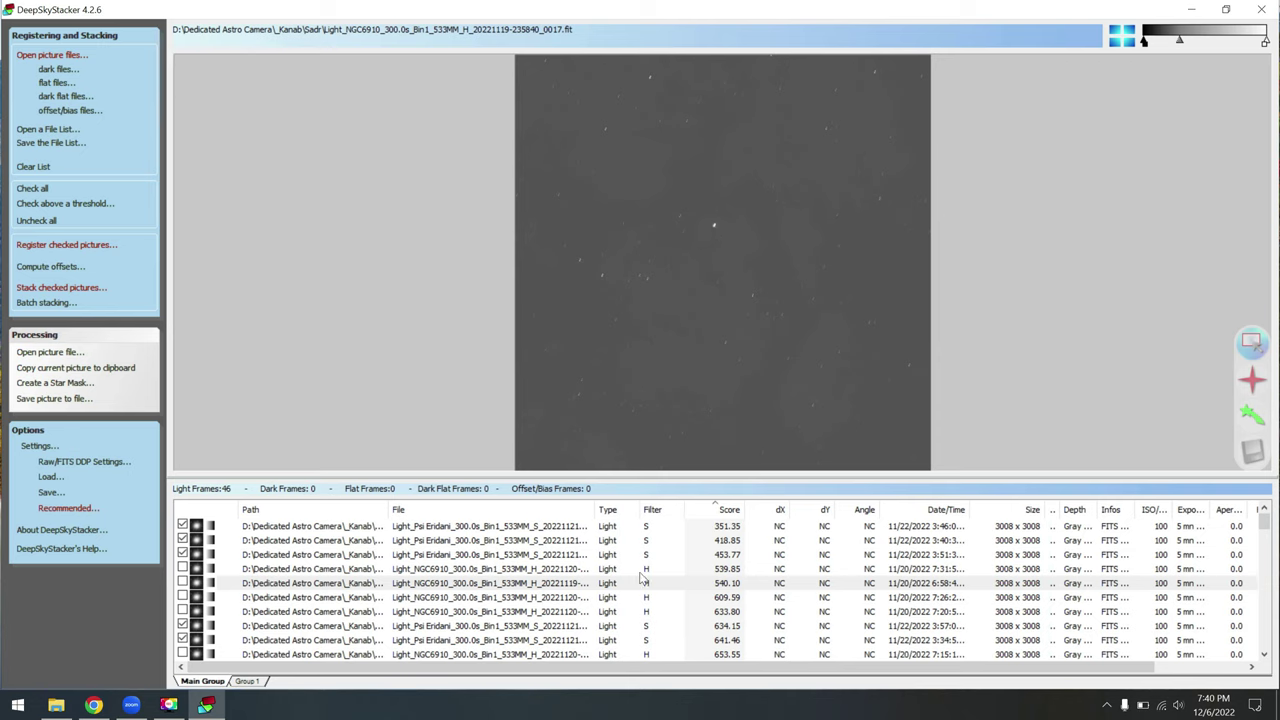
{"action": "right_click", "coordinate": [598, 588]}
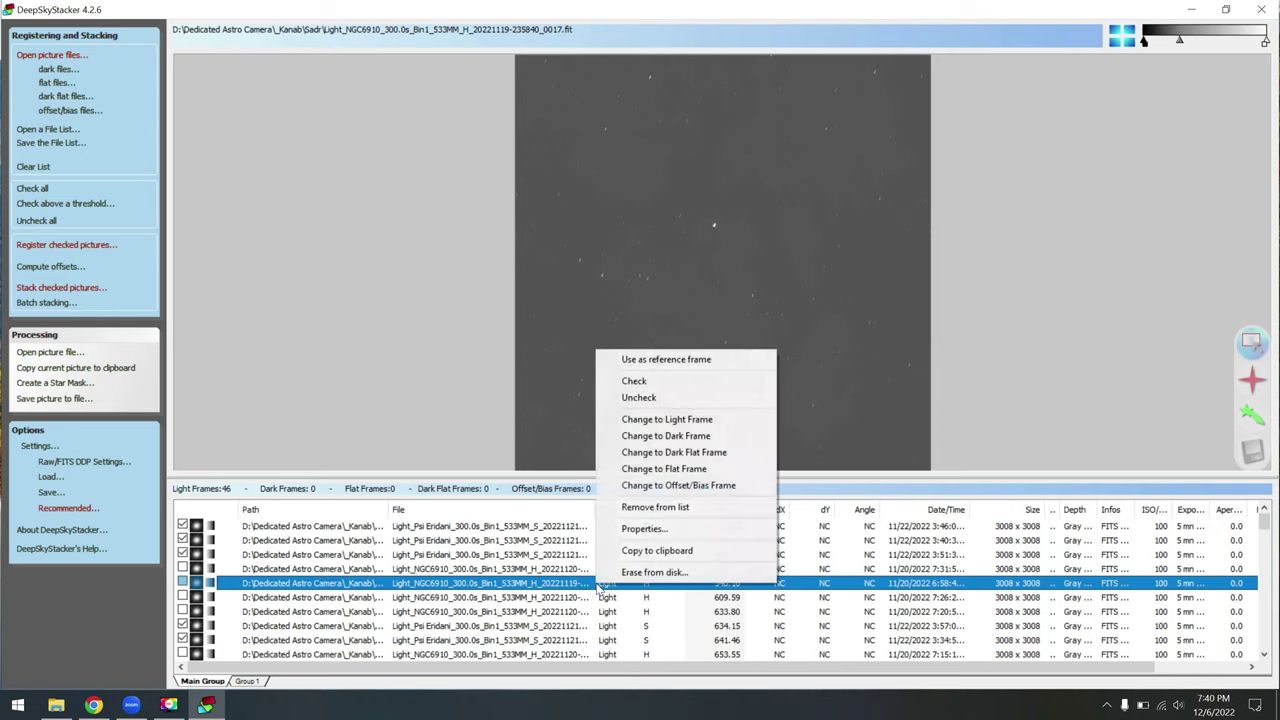
{"action": "left_click", "coordinate": [650, 572]}
{"action": "left_click", "coordinate": [665, 402]}
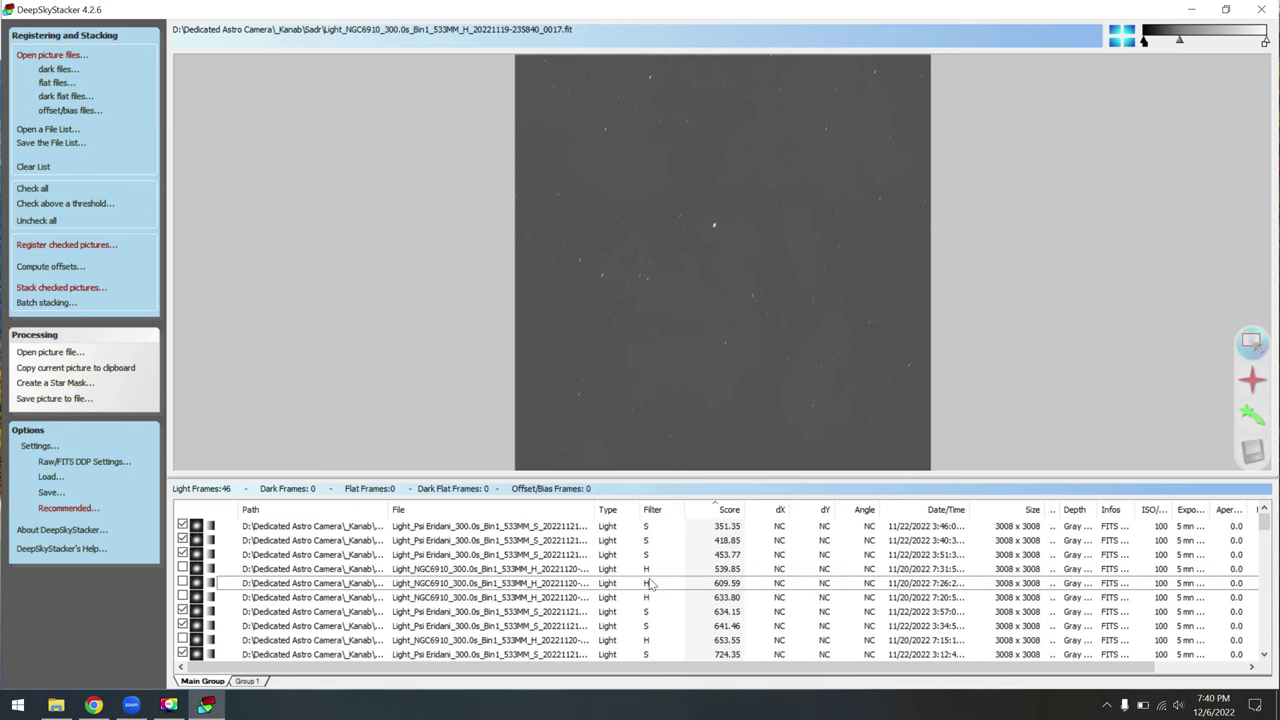
Step: Compare the previews of further low-scoring H and S frames in the score-sorted list
{"action": "left_click", "coordinate": [631, 577]}
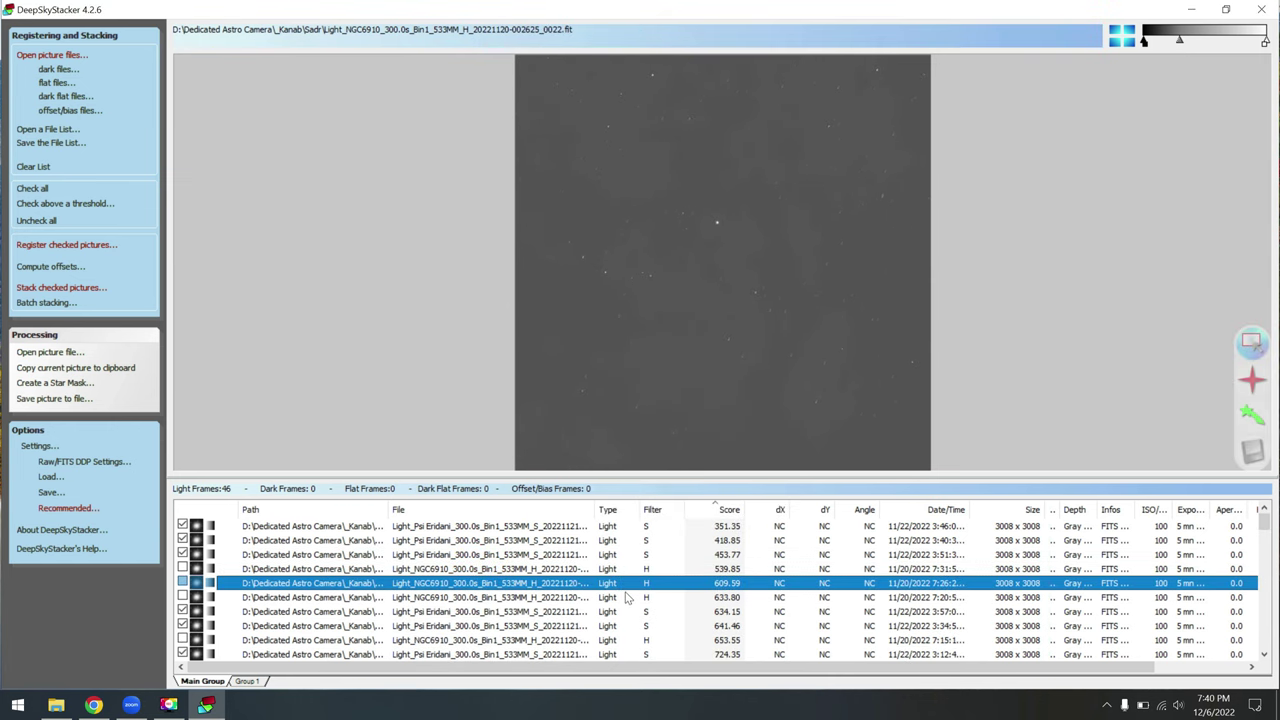
{"action": "left_click", "coordinate": [622, 611]}
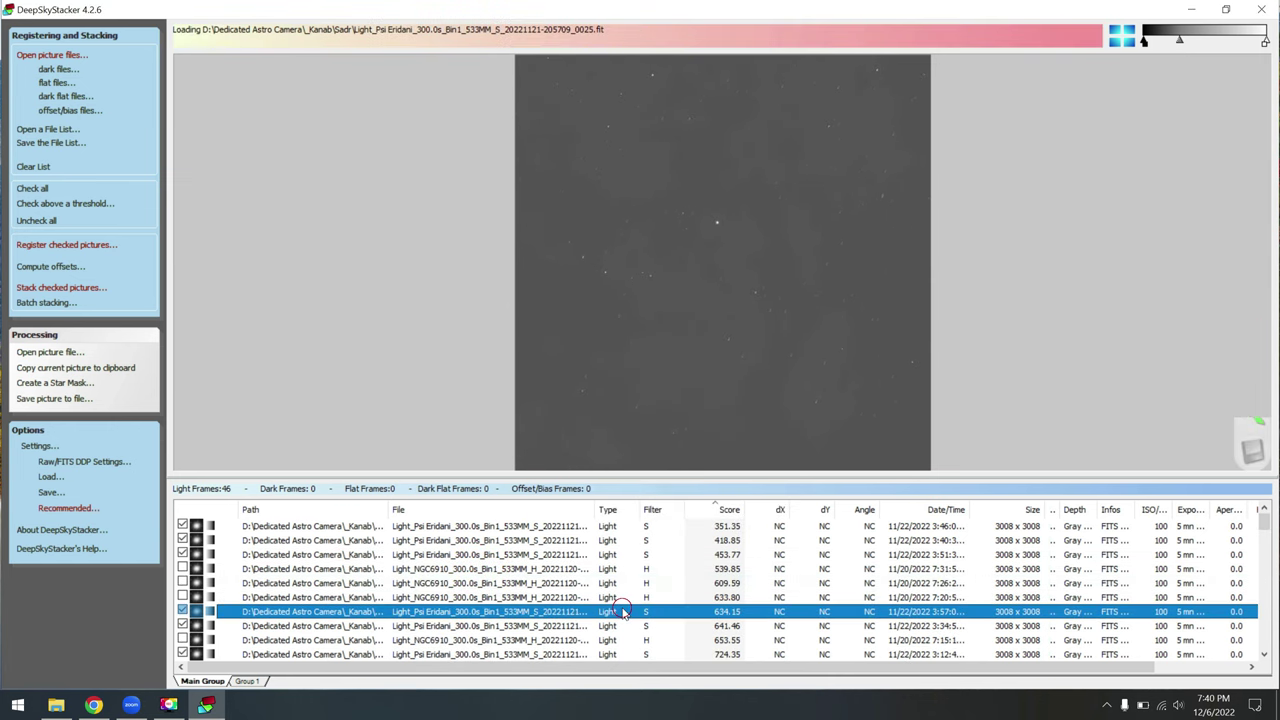
{"action": "left_click", "coordinate": [645, 556]}
{"action": "left_click", "coordinate": [628, 541]}
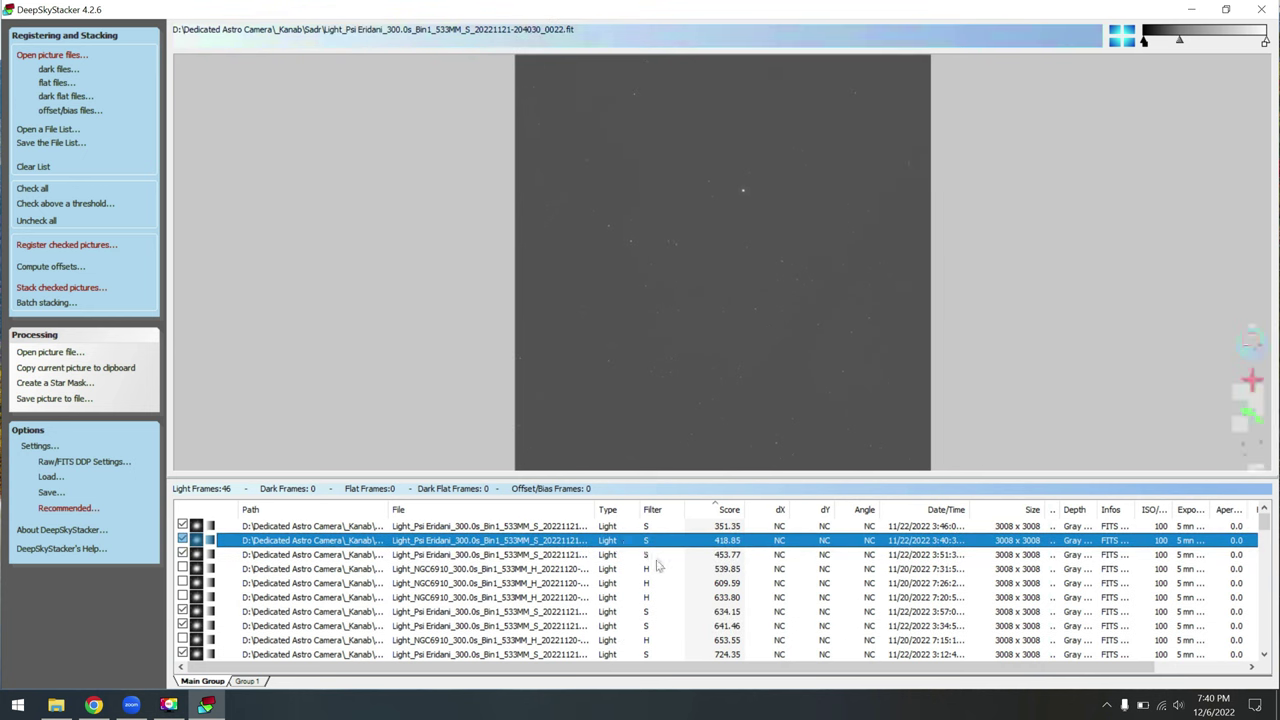
{"action": "scroll", "coordinate": [656, 585], "scroll_direction": "down", "scroll_amount": 1}
{"action": "left_click", "coordinate": [655, 588]}
{"action": "scroll", "coordinate": [640, 595], "scroll_direction": "down", "scroll_amount": 2}
{"action": "left_click", "coordinate": [630, 600]}
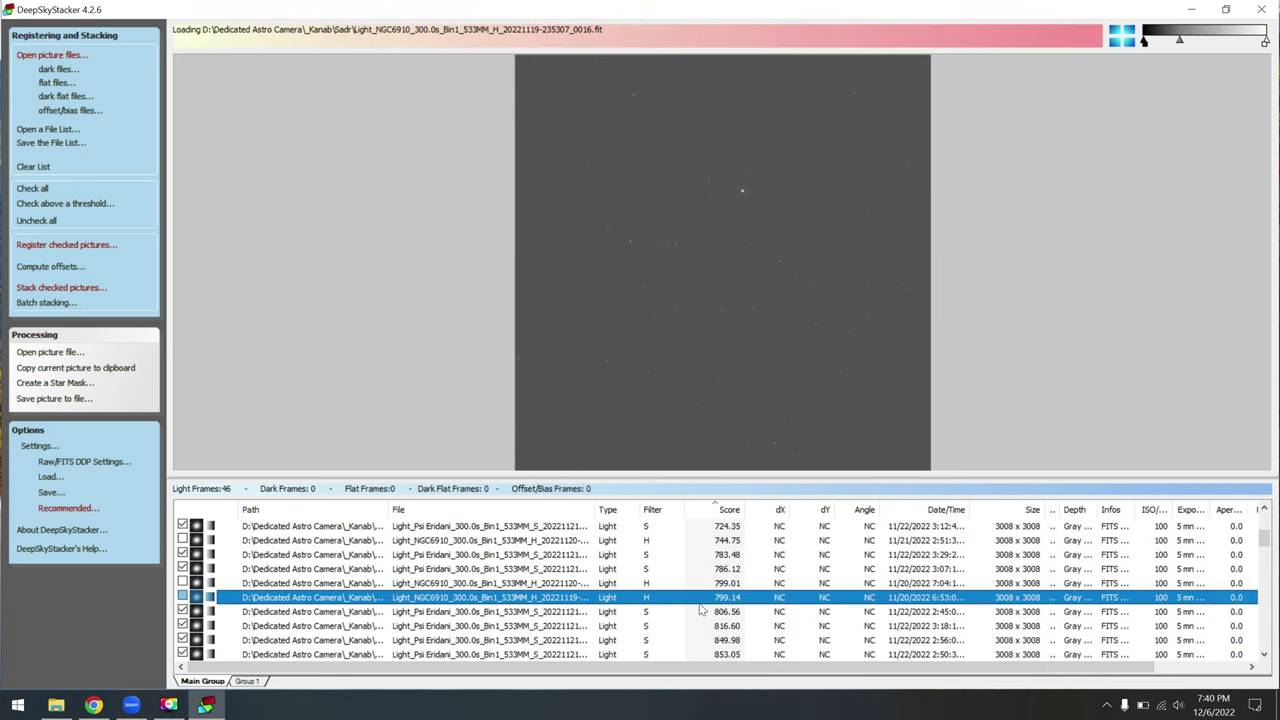
Step: Sort the frame list by path in ascending order and preview the first NGC6910 H frame
{"action": "scroll", "coordinate": [660, 590], "scroll_direction": "down", "scroll_amount": 5}
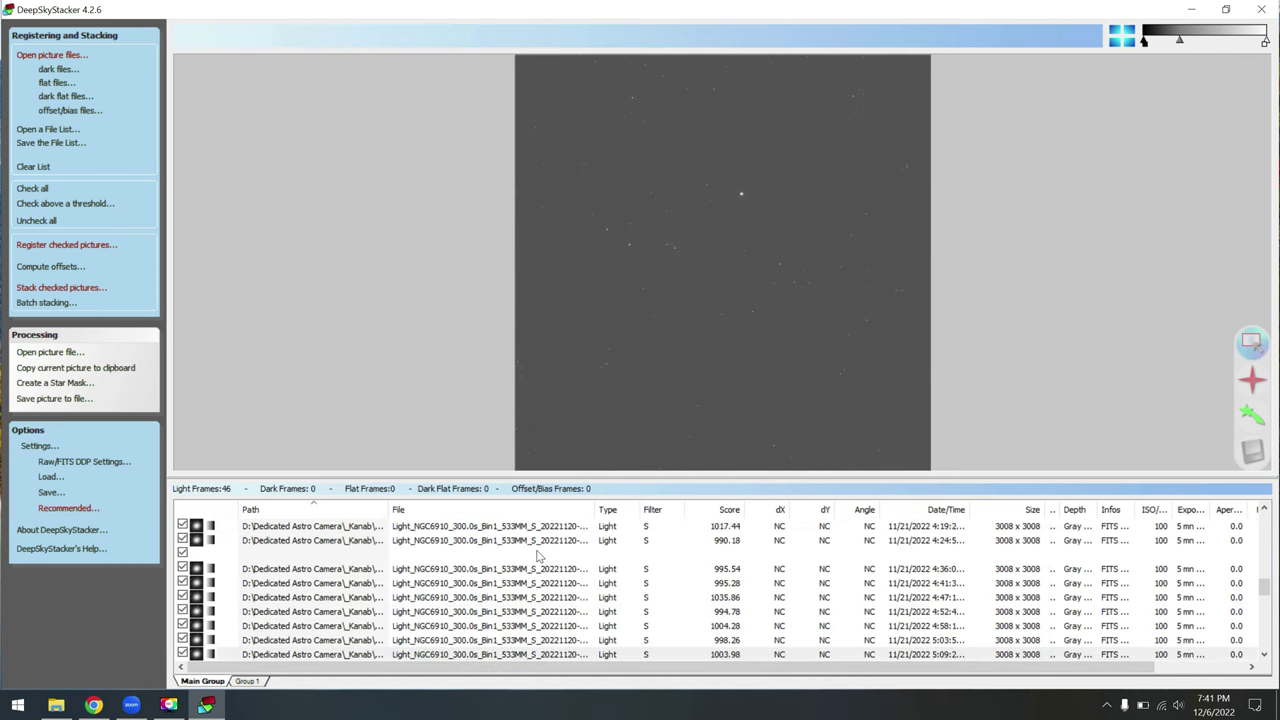
{"action": "scroll", "coordinate": [598, 551], "scroll_direction": "up", "scroll_amount": 5}
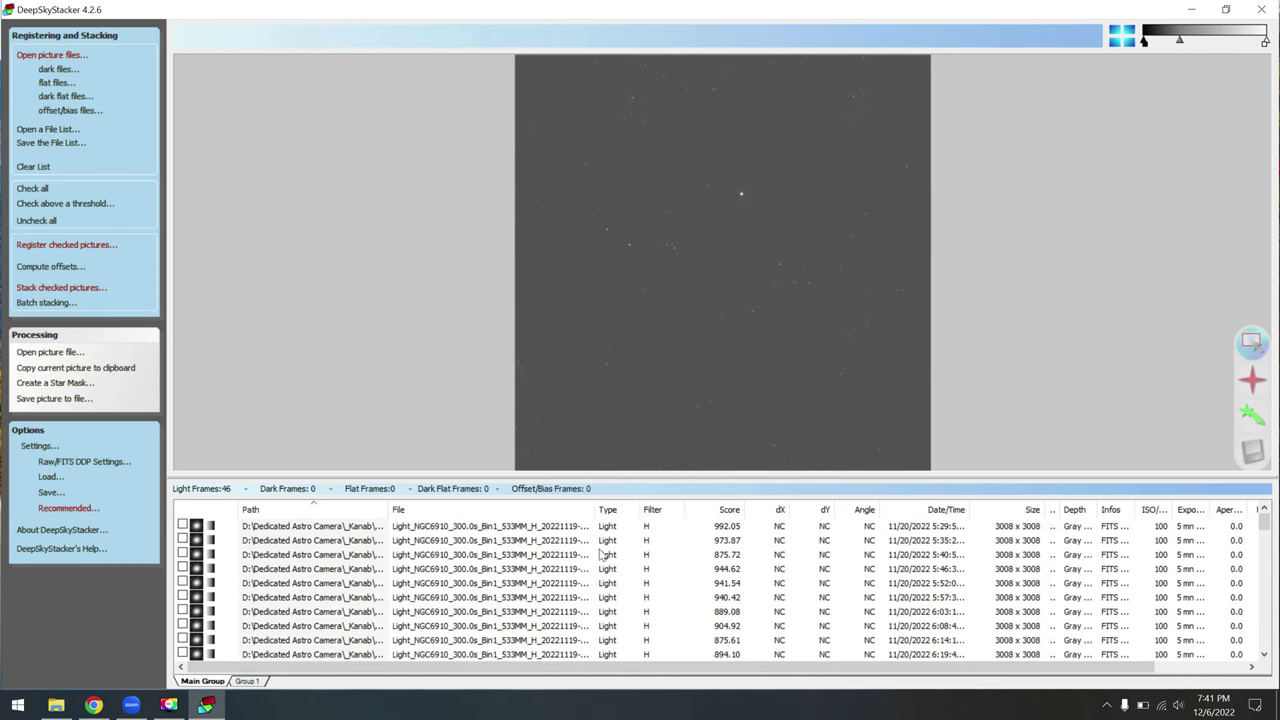
{"action": "left_click", "coordinate": [543, 530]}
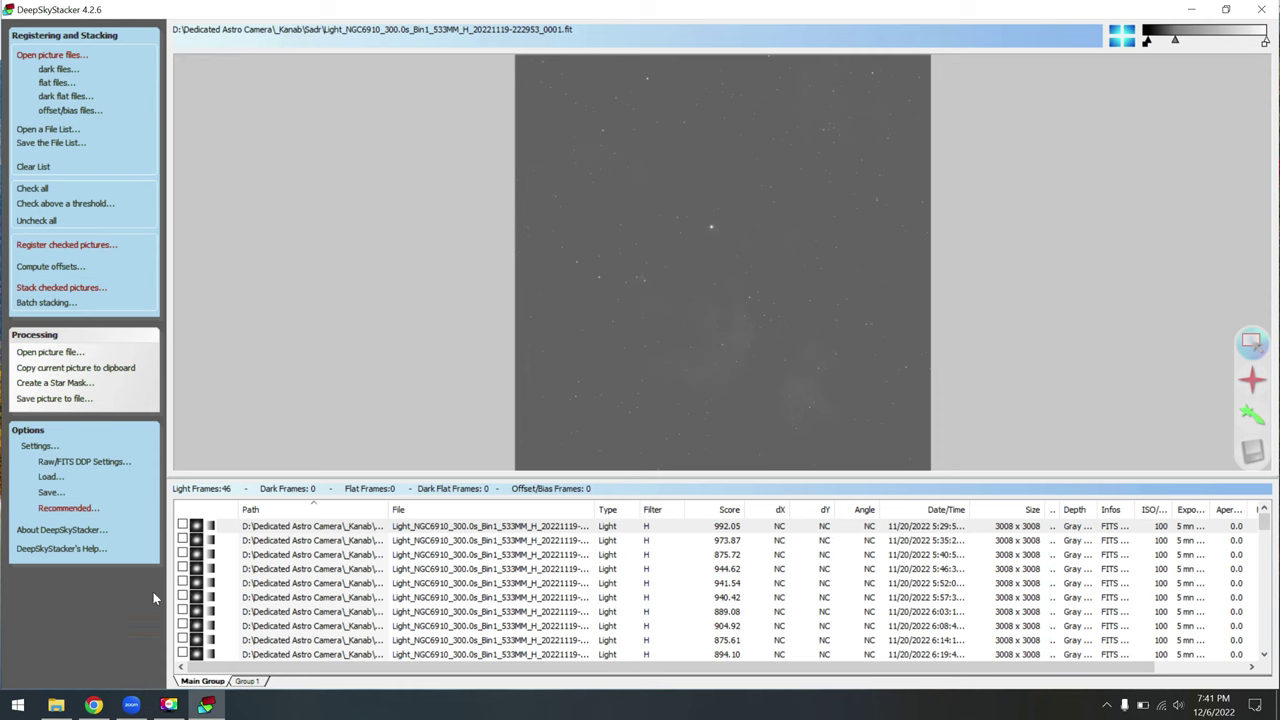
{"action": "left_click", "coordinate": [56, 705]}
{"action": "double_click", "coordinate": [486, 348]}
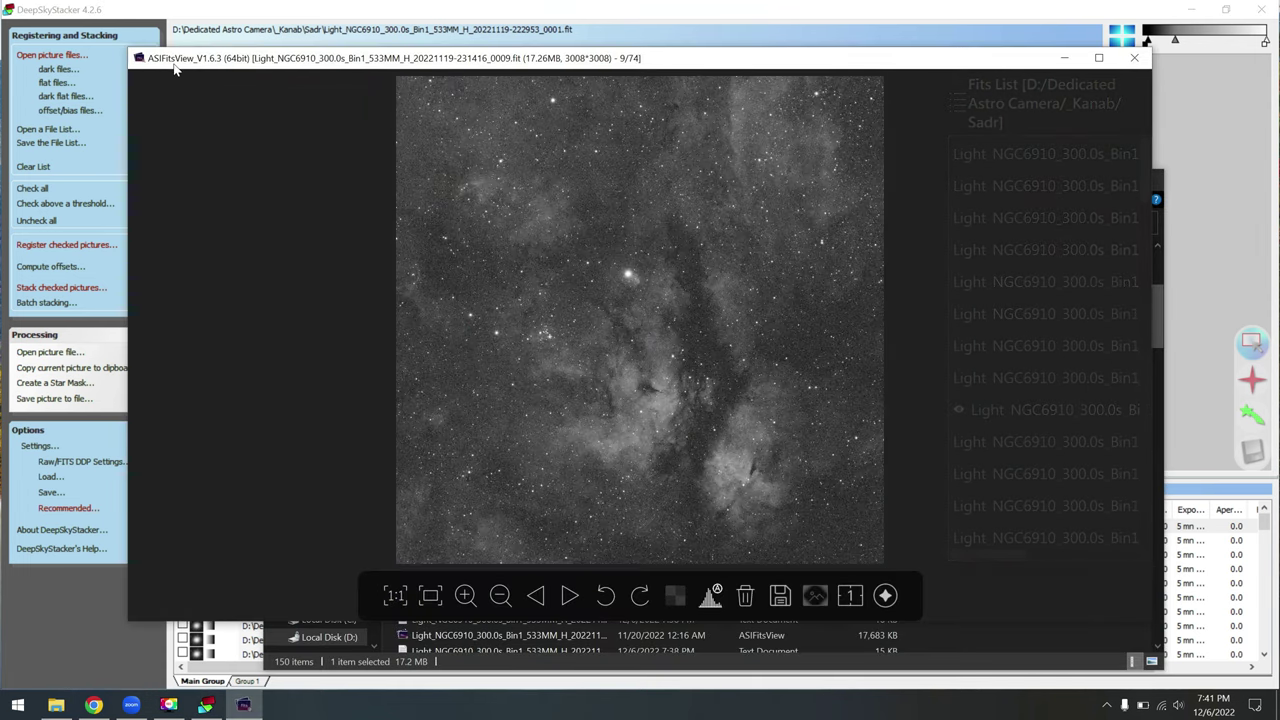
{"action": "left_click", "coordinate": [1100, 58]}
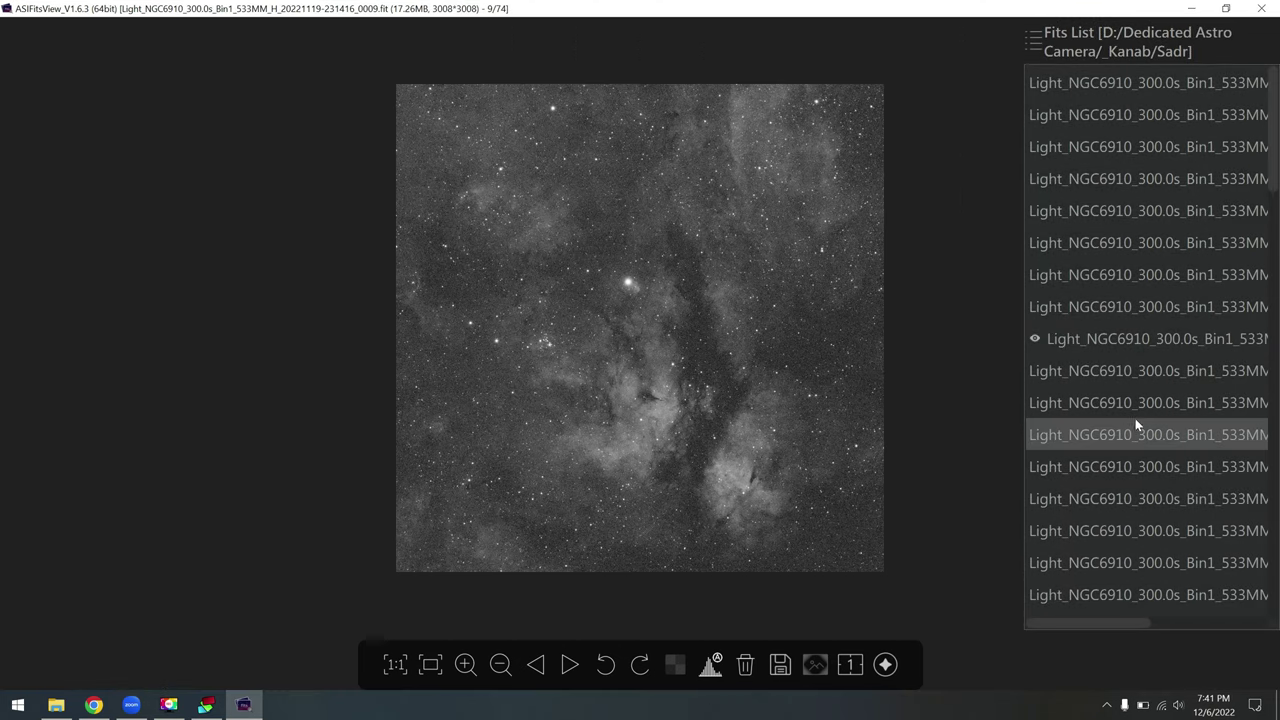
Step: Browse sample frames from the first NGC6910 H frame through to the late Psi Eridani S frames for image quality
{"action": "left_click", "coordinate": [1090, 83]}
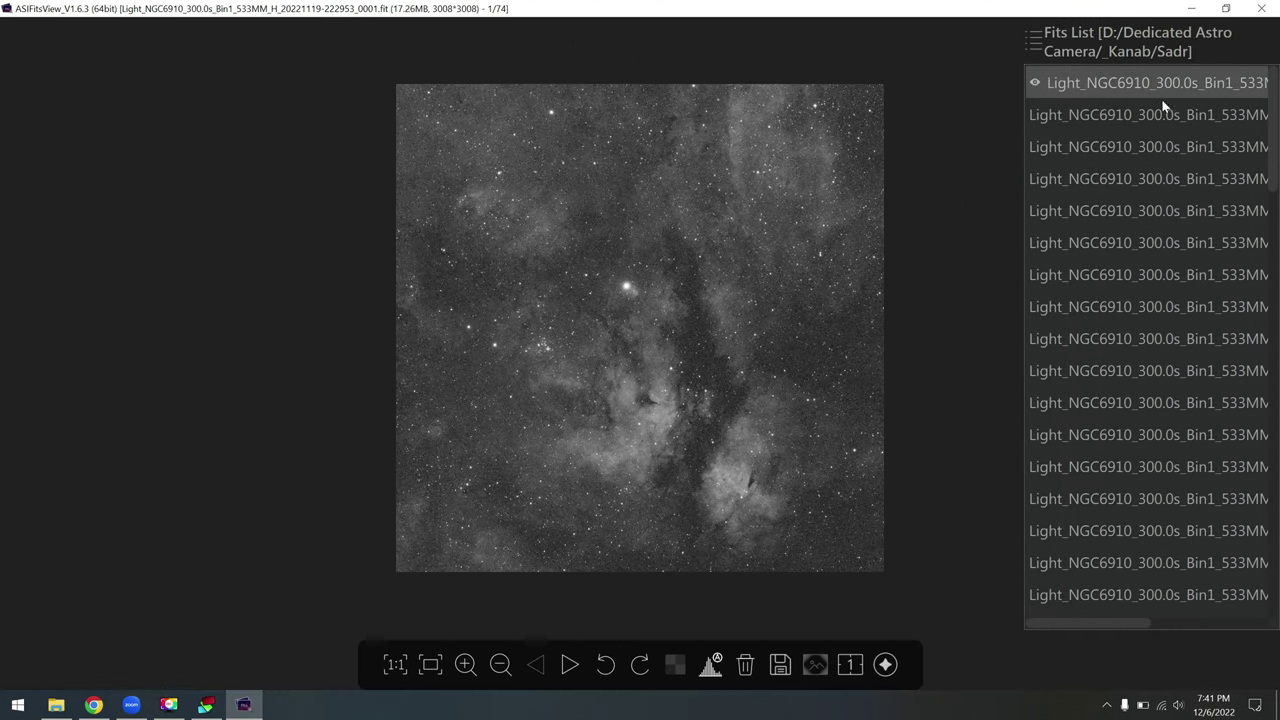
{"action": "left_click", "coordinate": [1080, 180]}
{"action": "scroll", "coordinate": [1153, 334], "scroll_direction": "down", "scroll_amount": 5}
{"action": "left_click", "coordinate": [1153, 334]}
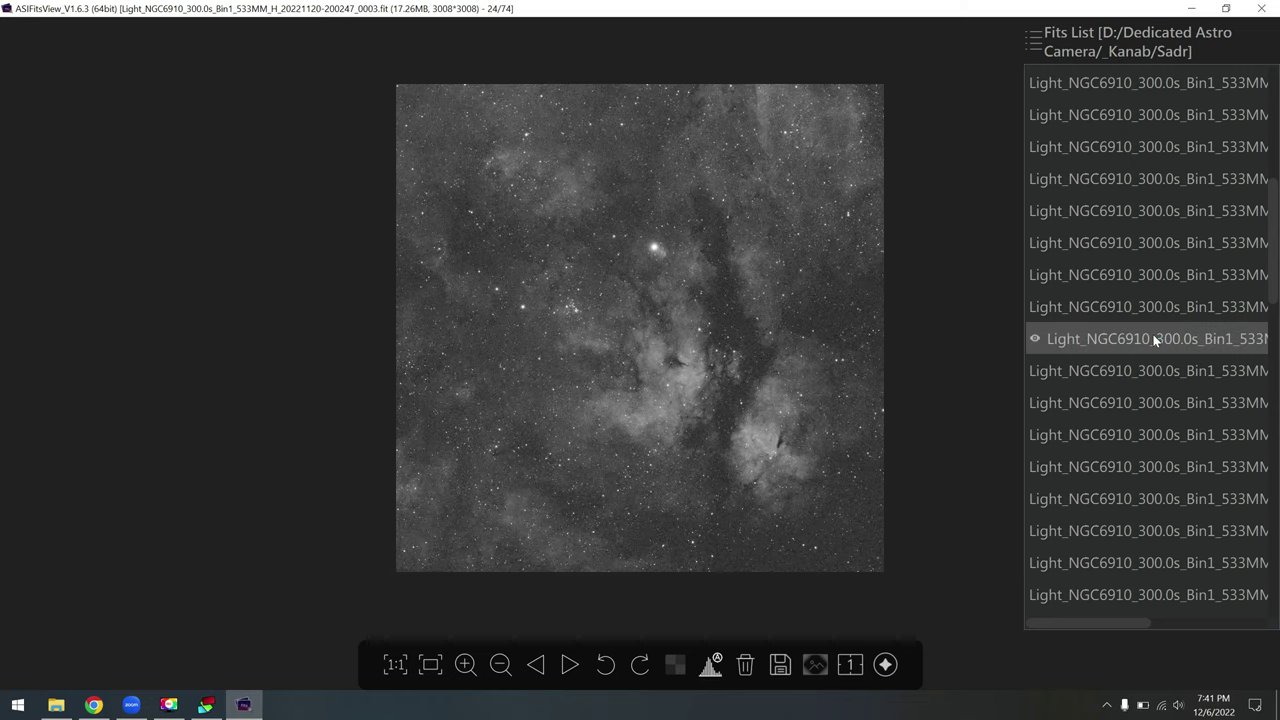
{"action": "scroll", "coordinate": [1153, 334], "scroll_direction": "down", "scroll_amount": 6}
{"action": "left_click", "coordinate": [1155, 343]}
{"action": "scroll", "coordinate": [1155, 345], "scroll_direction": "down", "scroll_amount": 2}
{"action": "scroll", "coordinate": [1158, 365], "scroll_direction": "down", "scroll_amount": 3}
{"action": "left_click", "coordinate": [1158, 370]}
{"action": "scroll", "coordinate": [1158, 370], "scroll_direction": "down", "scroll_amount": 3}
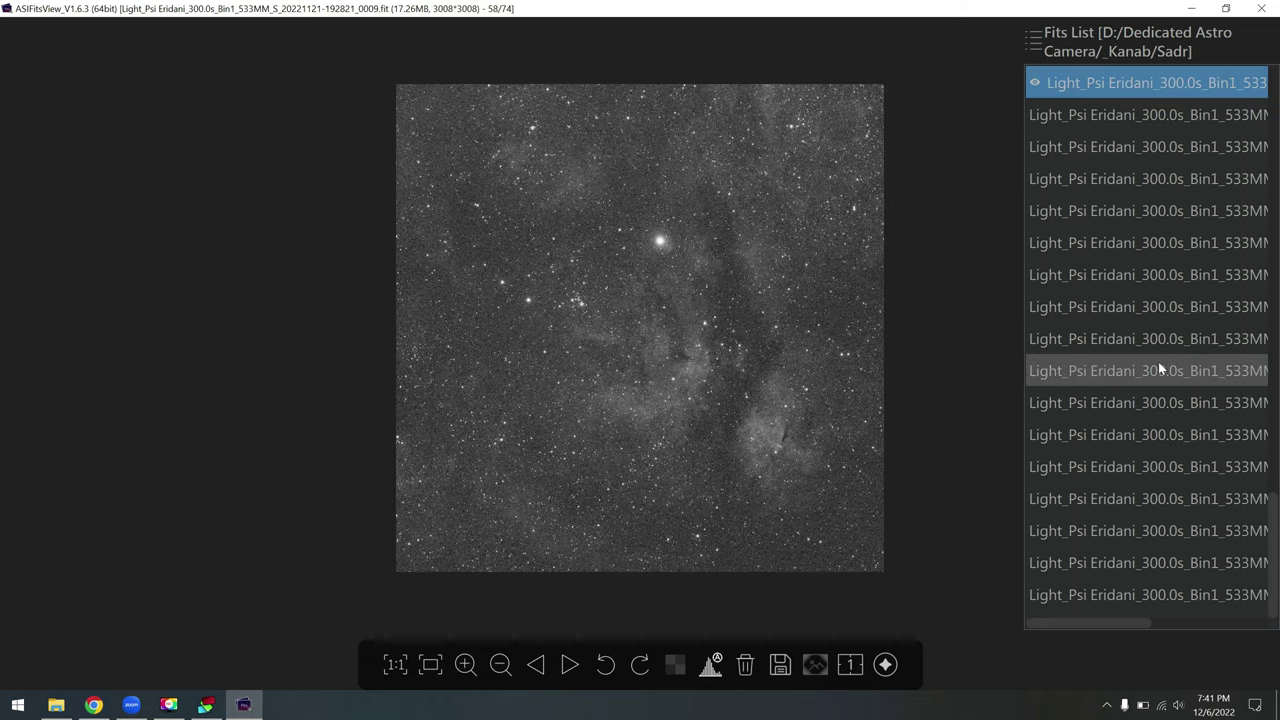
{"action": "left_click", "coordinate": [1159, 370]}
{"action": "left_click", "coordinate": [1155, 495]}
Step: Compare the first NGC6910 H frame with the last Psi Eridani S frames, ending on S frame 0022
{"action": "scroll", "coordinate": [1154, 486], "scroll_direction": "up", "scroll_amount": 15}
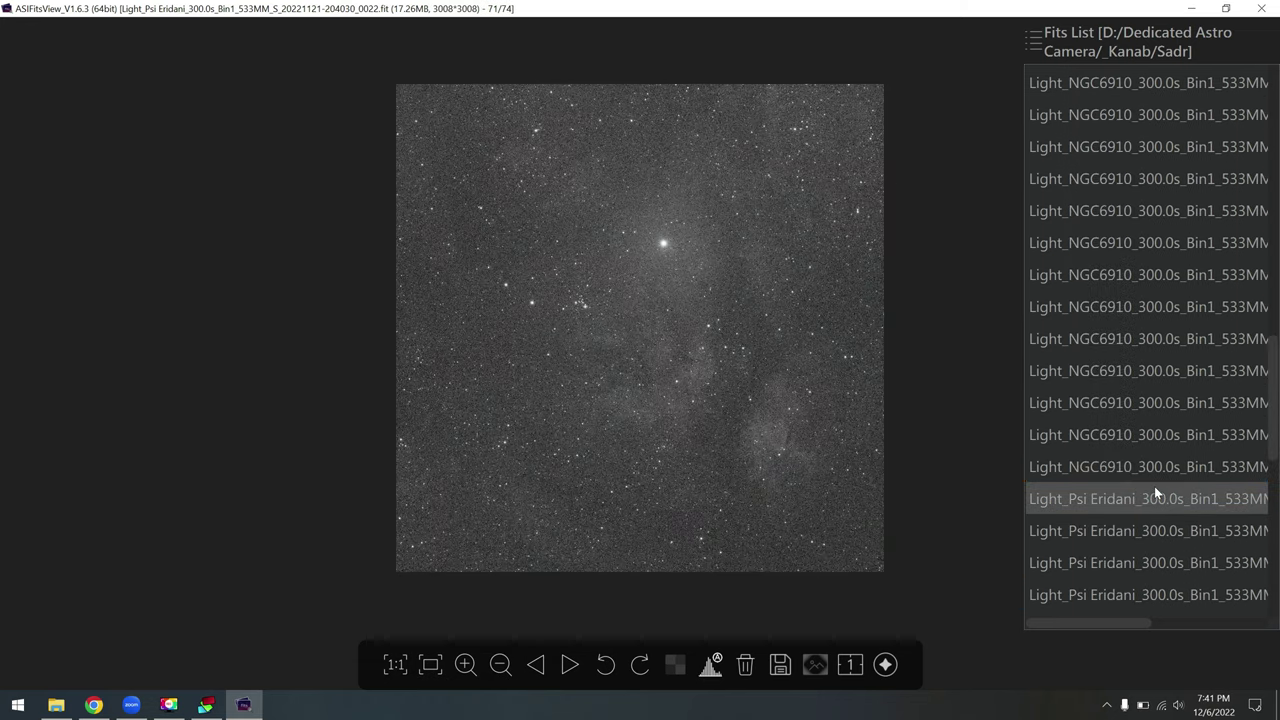
{"action": "left_click", "coordinate": [1141, 147]}
{"action": "left_click", "coordinate": [1126, 86]}
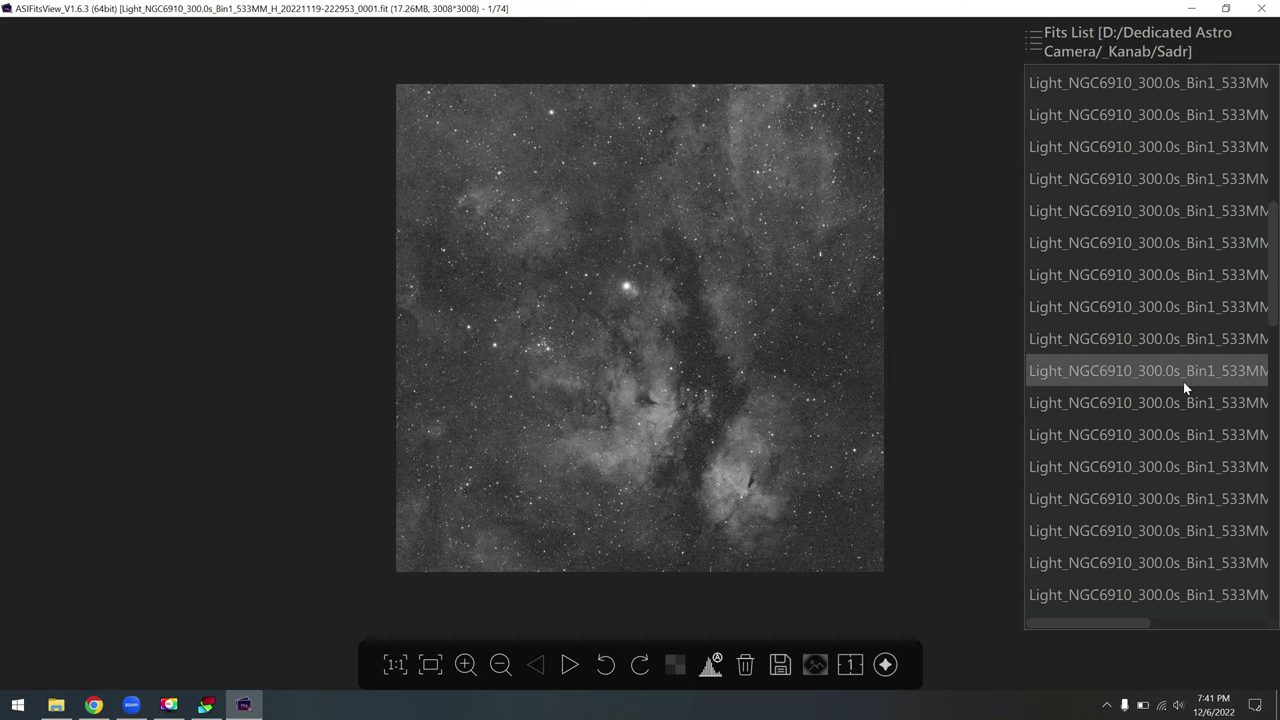
{"action": "scroll", "coordinate": [1185, 400], "scroll_direction": "down", "scroll_amount": 15}
{"action": "left_click", "coordinate": [1188, 563]}
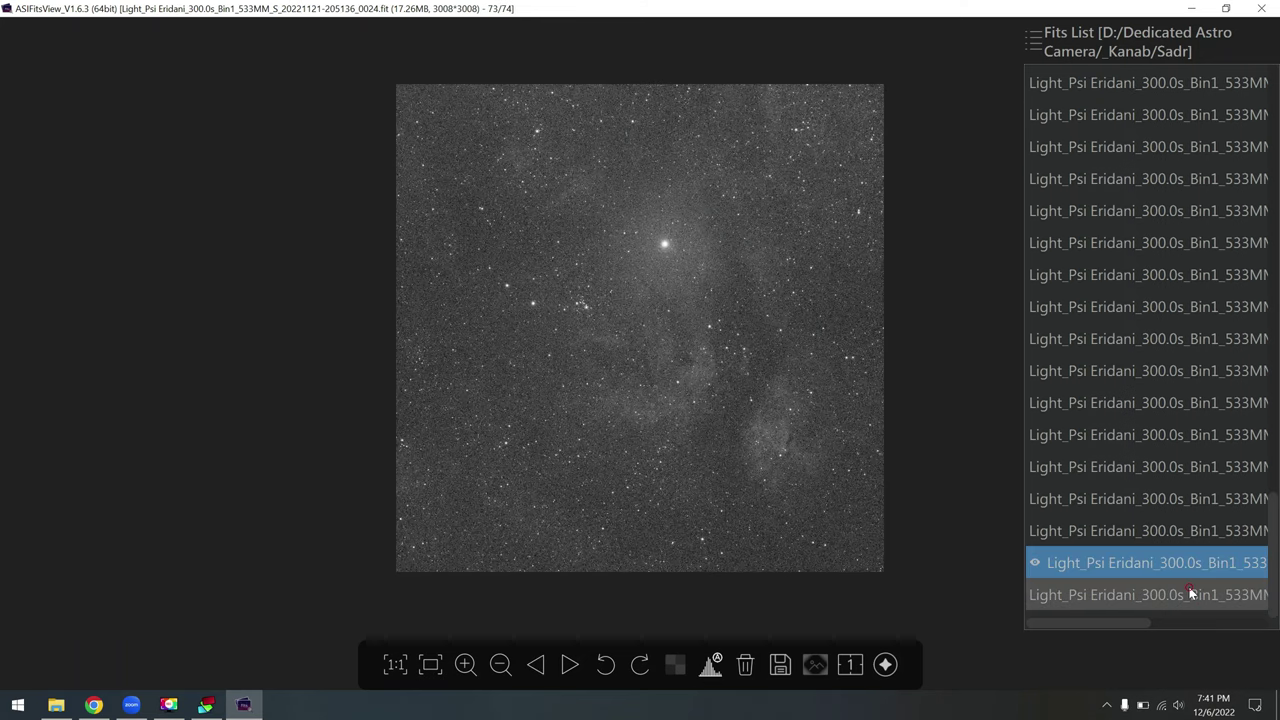
{"action": "left_click", "coordinate": [1190, 594]}
{"action": "left_click", "coordinate": [1185, 562]}
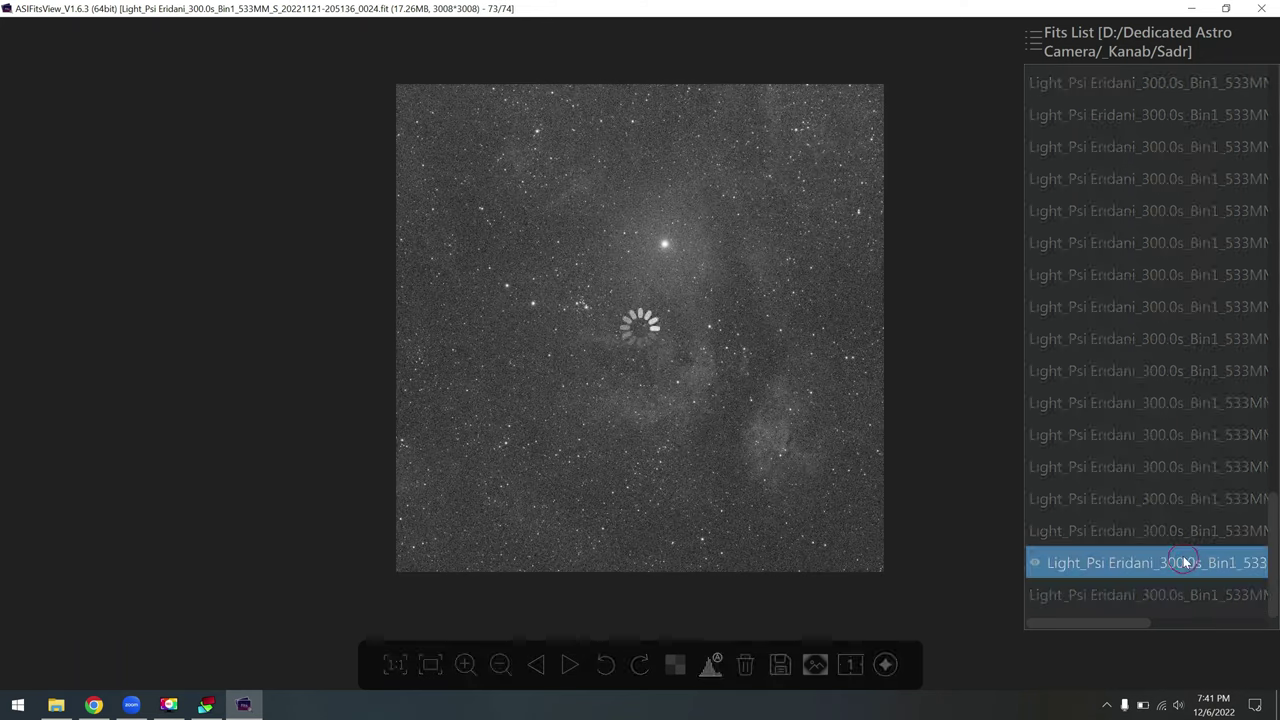
{"action": "left_click", "coordinate": [1169, 466]}
{"action": "left_click", "coordinate": [1180, 486]}
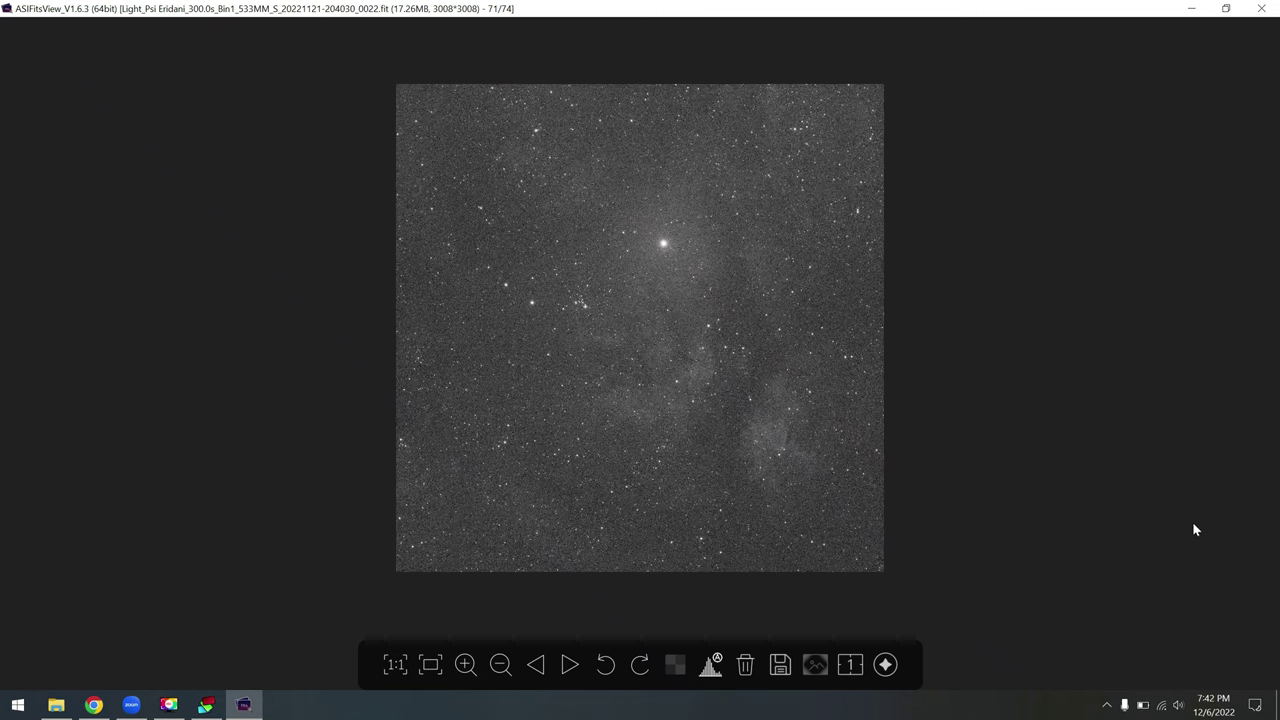
Step: Compare Psi Eridani S frame 0015 with S frames 0022 through 0025, finishing on frame 0023
{"action": "mouse_move", "coordinate": [1218, 518]}
{"action": "left_click", "coordinate": [1135, 268]}
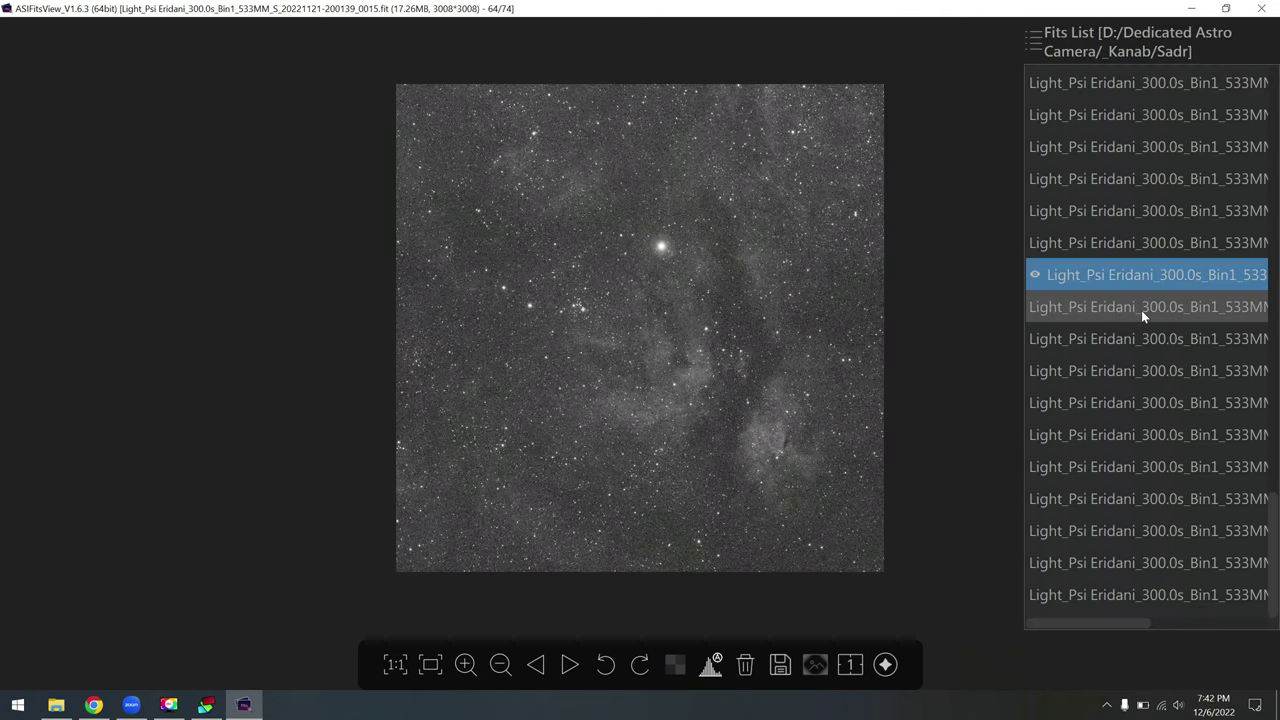
{"action": "left_click", "coordinate": [1175, 502]}
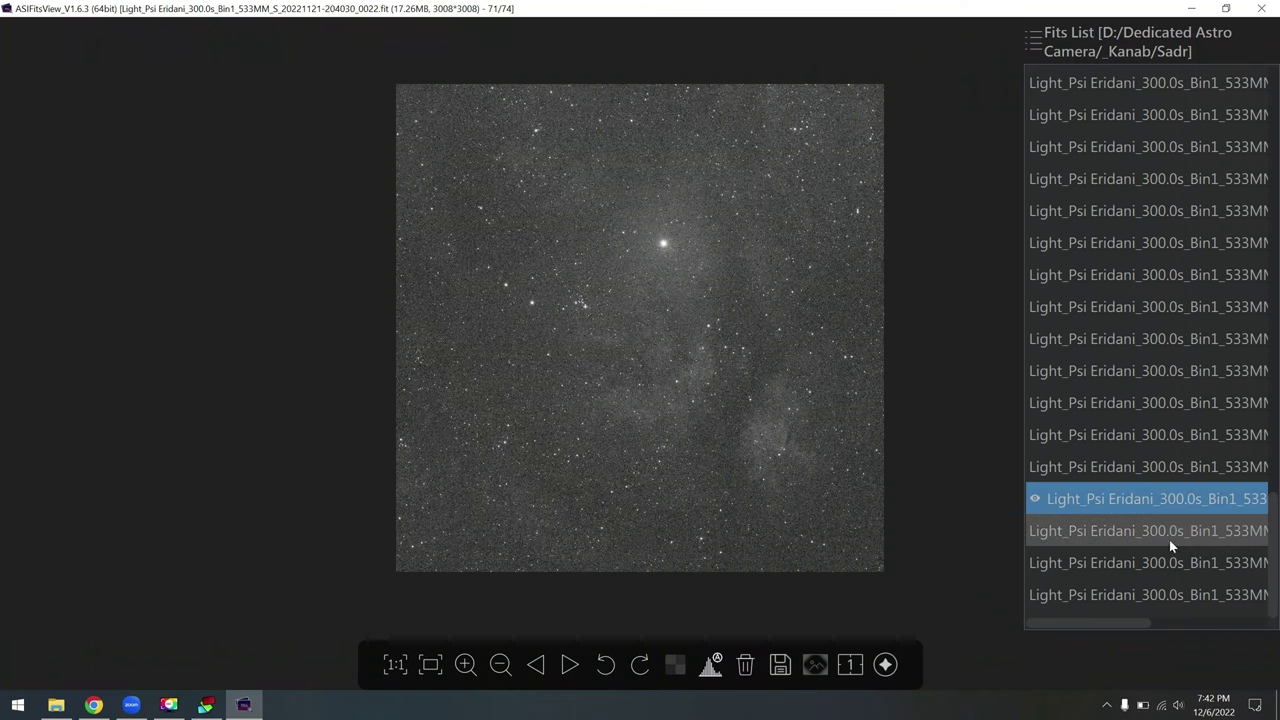
{"action": "left_click", "coordinate": [1169, 532]}
{"action": "left_click", "coordinate": [1168, 563]}
{"action": "left_click", "coordinate": [1169, 594]}
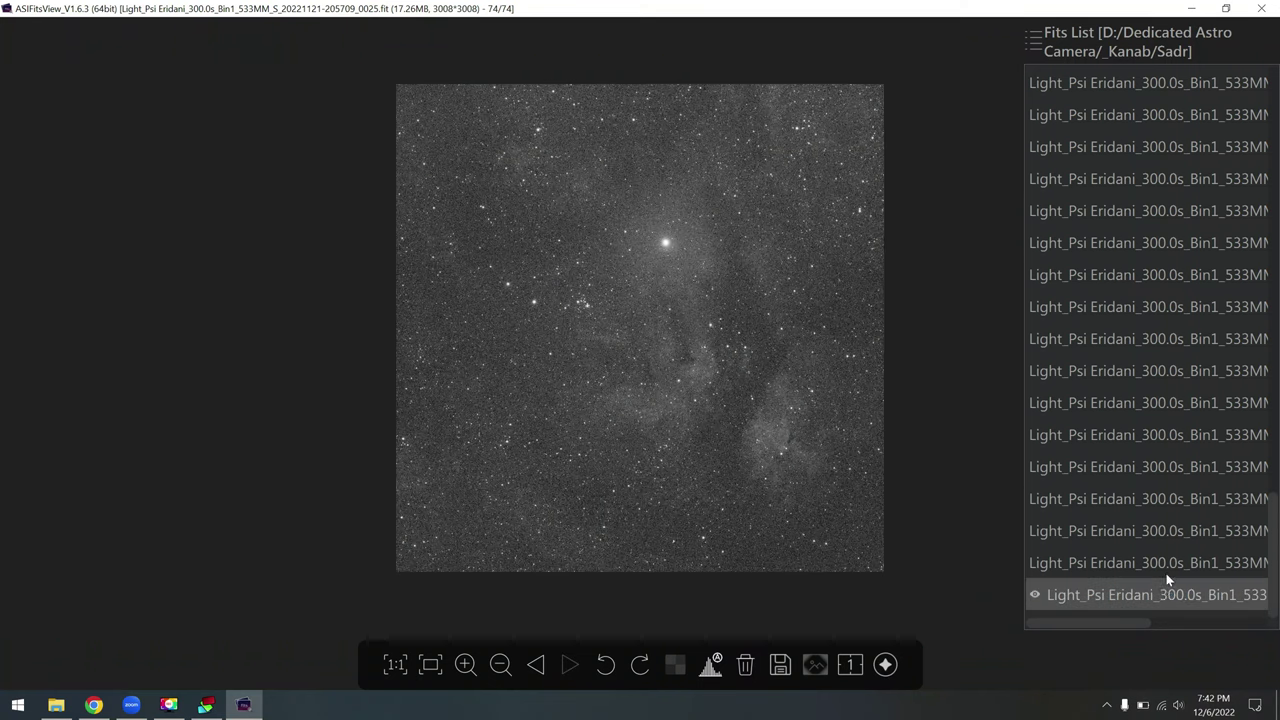
{"action": "left_click", "coordinate": [1166, 568]}
{"action": "left_click", "coordinate": [1162, 533]}
Step: Reveal the frame numbers in the Fits List and check the Psi Eridani S frames backwards from 0022 to 0016
{"action": "left_click_drag", "start_coordinate": [1119, 624], "coordinate": [1252, 626]}
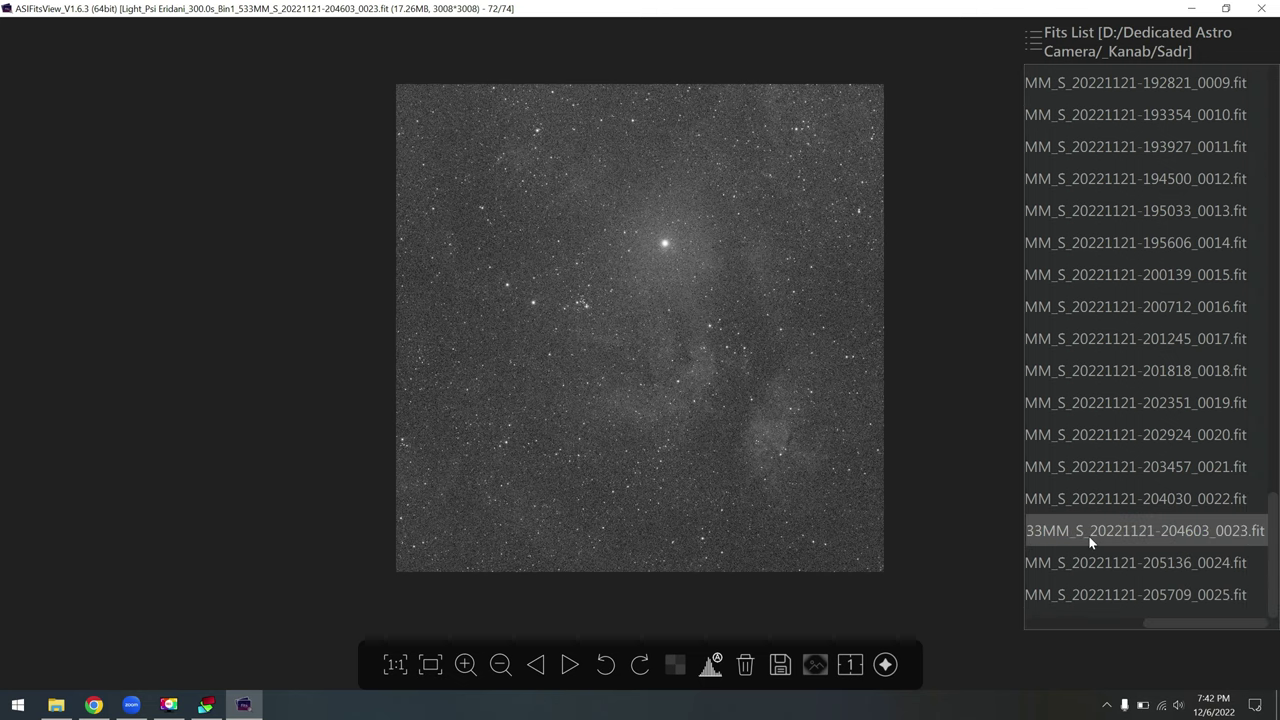
{"action": "left_click", "coordinate": [1175, 508]}
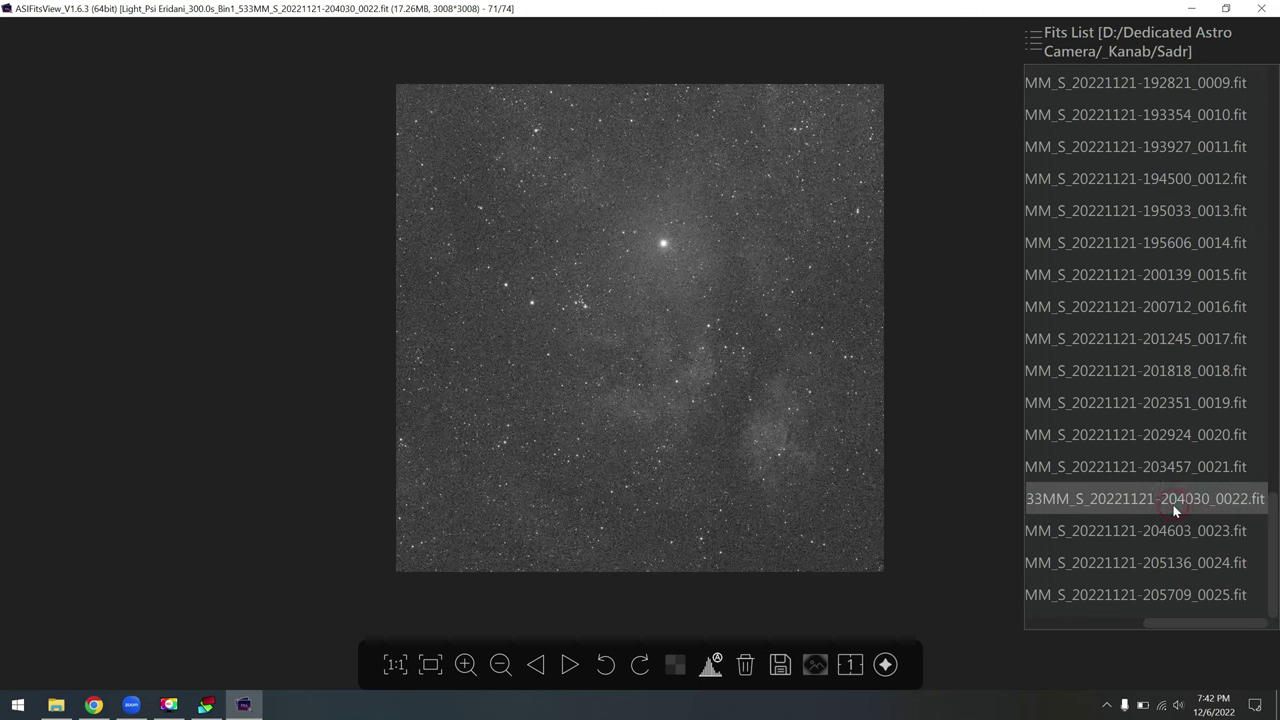
{"action": "left_click", "coordinate": [1166, 470]}
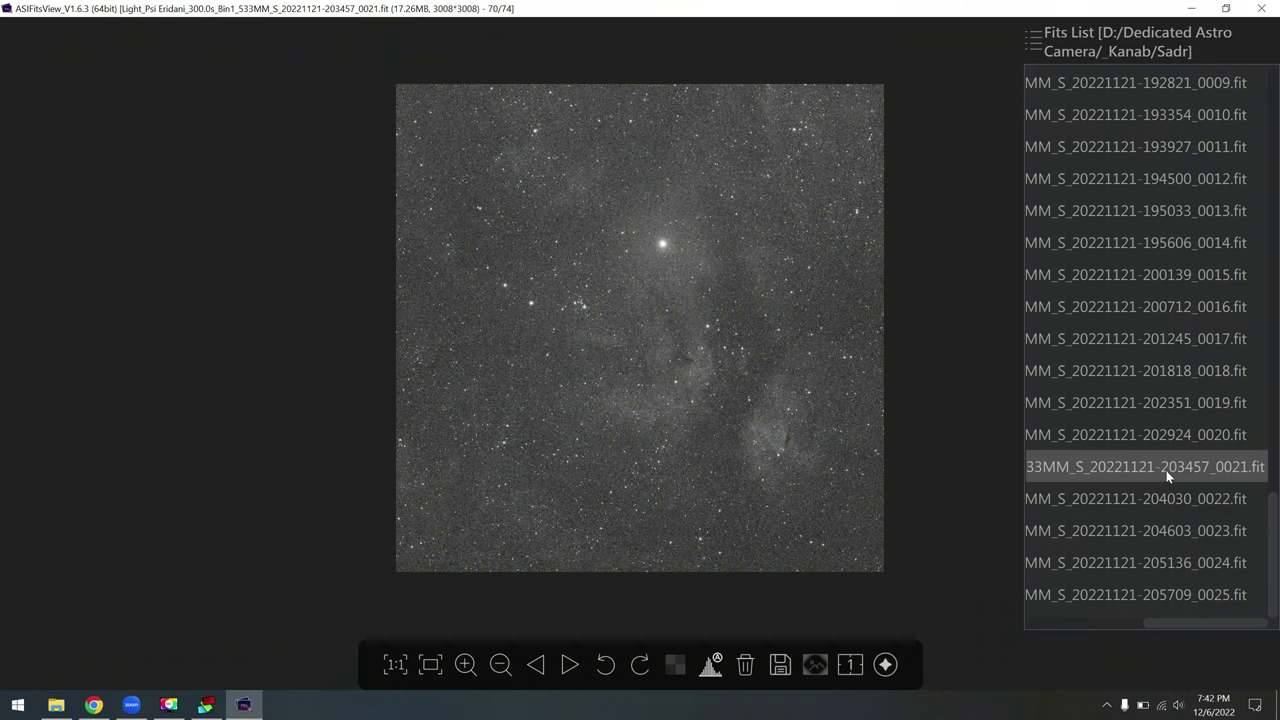
{"action": "left_click", "coordinate": [1161, 438]}
{"action": "left_click", "coordinate": [1151, 403]}
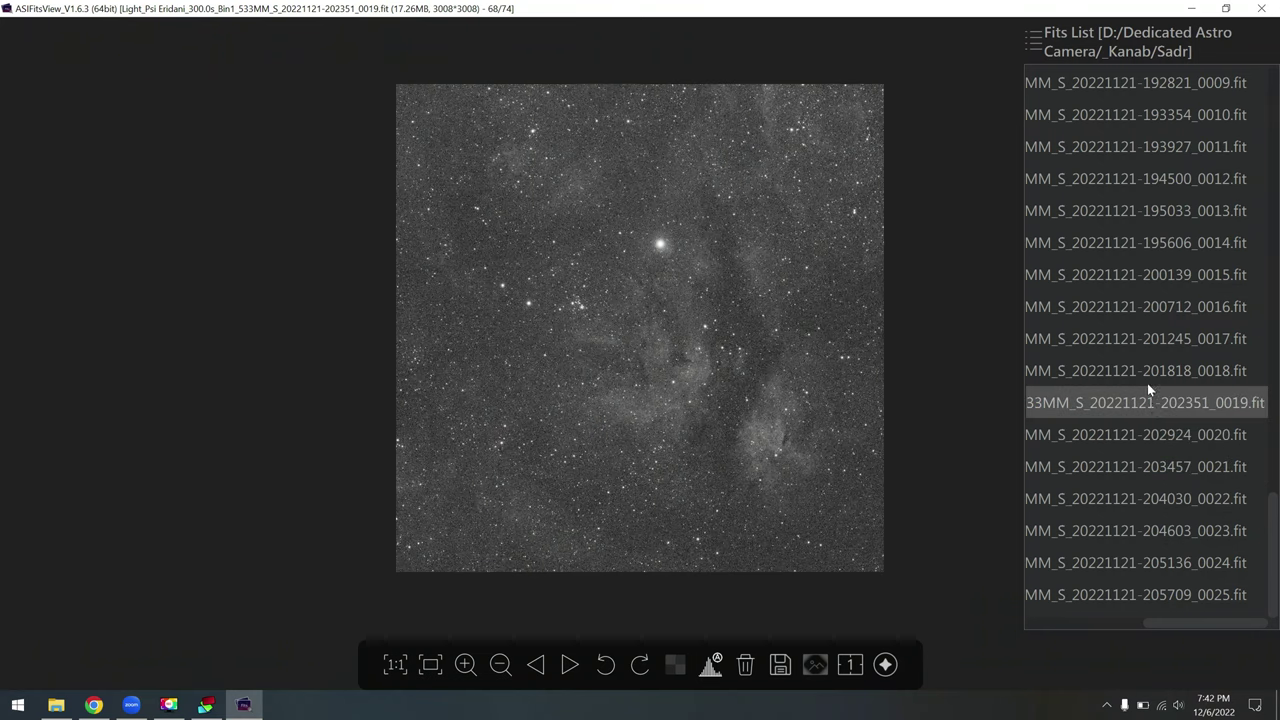
{"action": "left_click", "coordinate": [1146, 370]}
{"action": "left_click", "coordinate": [1137, 316]}
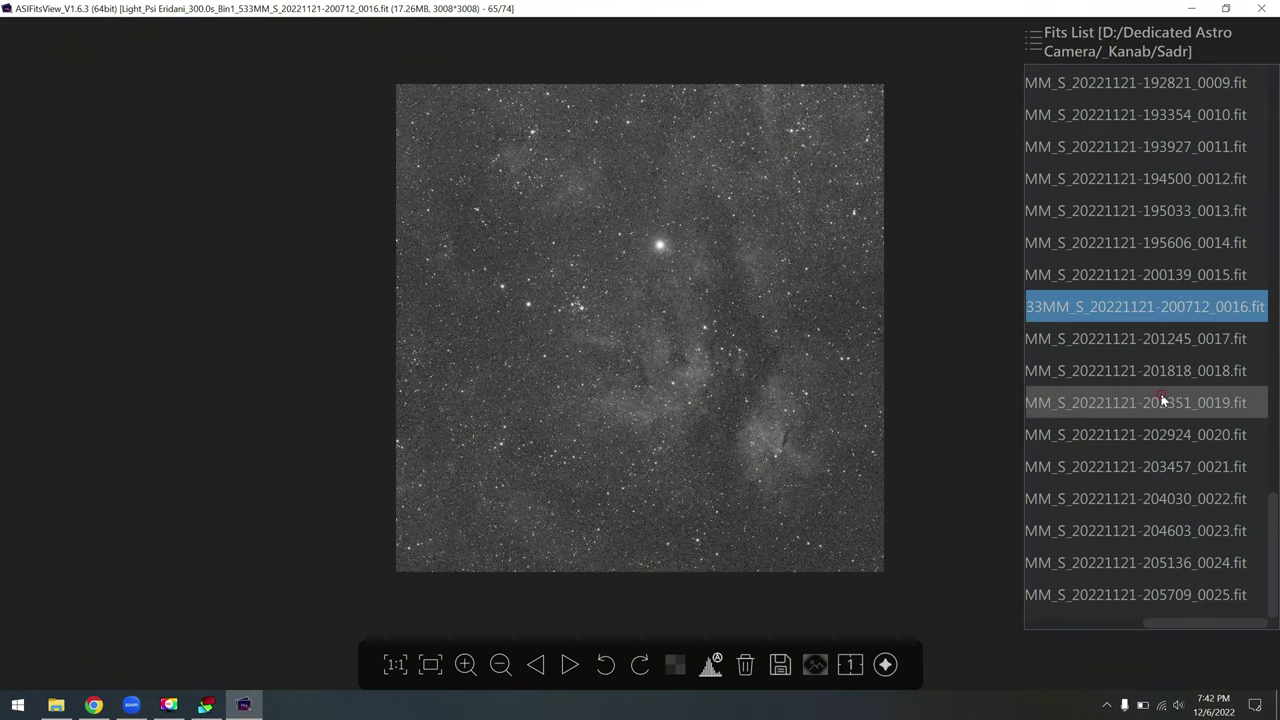
Step: Recheck Psi Eridani S frames 0020 through 0025 for loss of nebula detail, and switch back to DeepSkyStacker
{"action": "left_click", "coordinate": [1169, 436]}
{"action": "left_click", "coordinate": [1172, 490]}
{"action": "left_click", "coordinate": [1172, 474]}
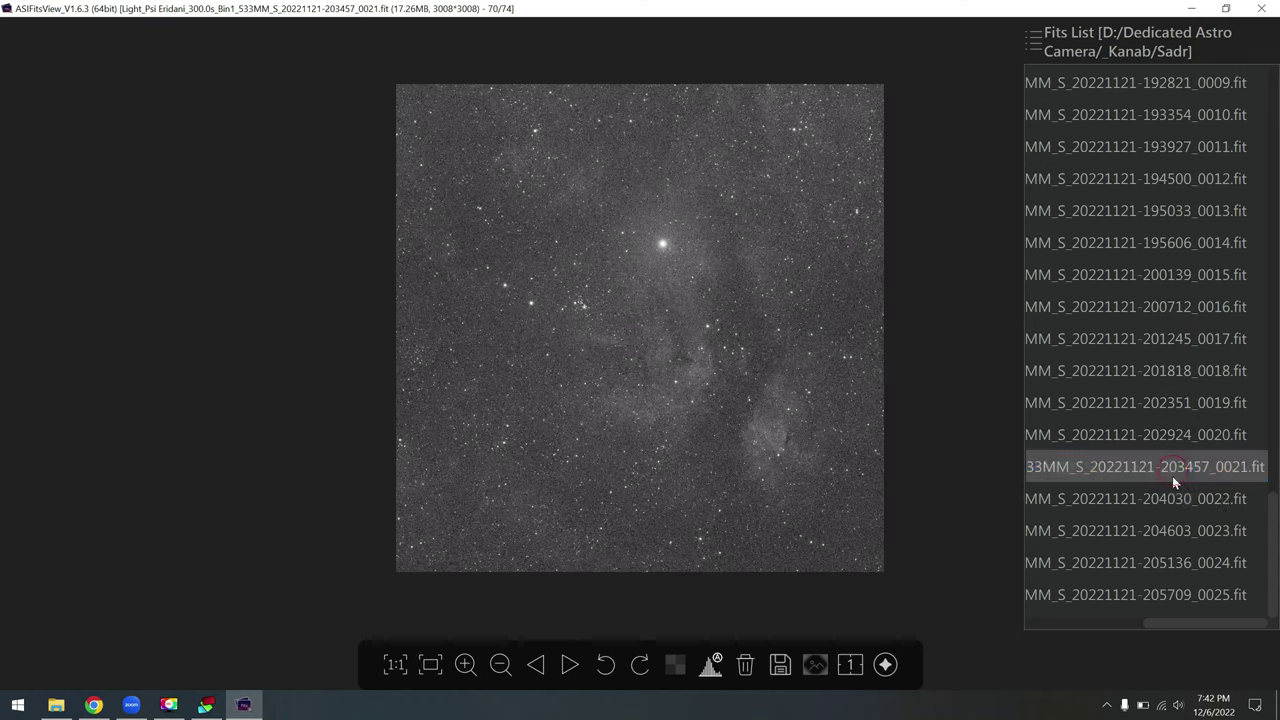
{"action": "left_click", "coordinate": [1172, 506]}
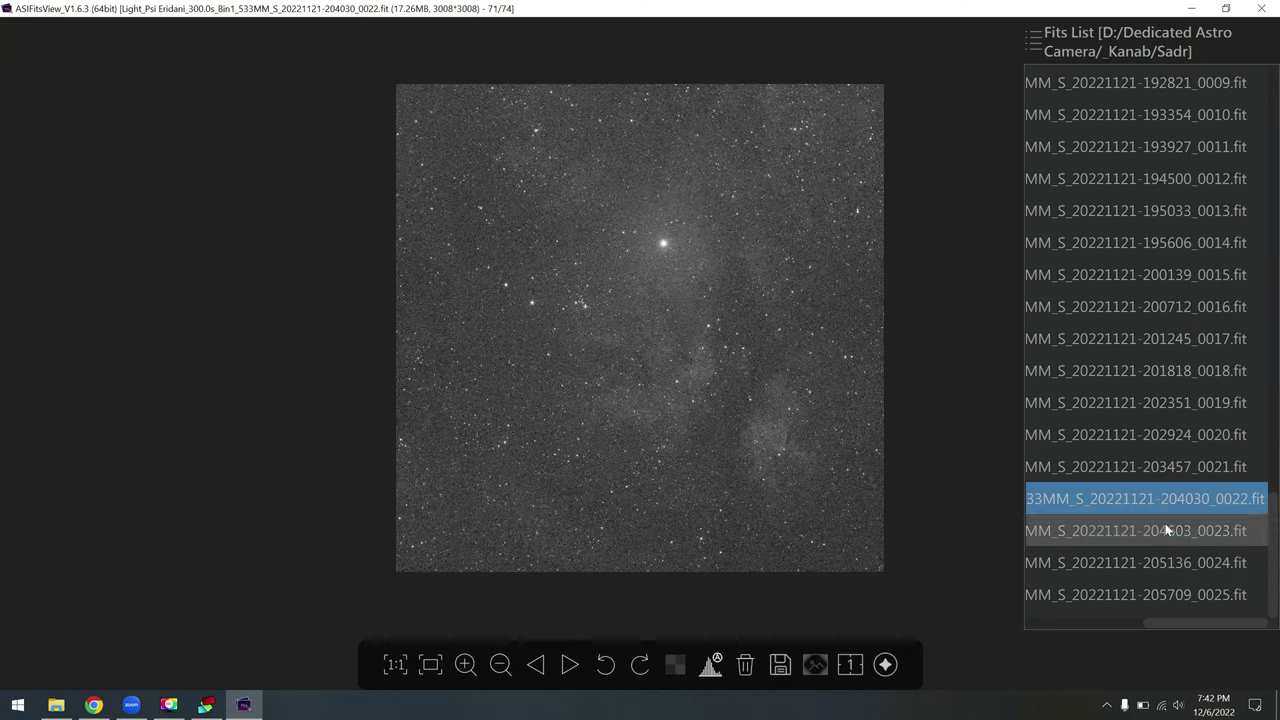
{"action": "left_click", "coordinate": [1169, 540]}
{"action": "left_click", "coordinate": [1169, 555]}
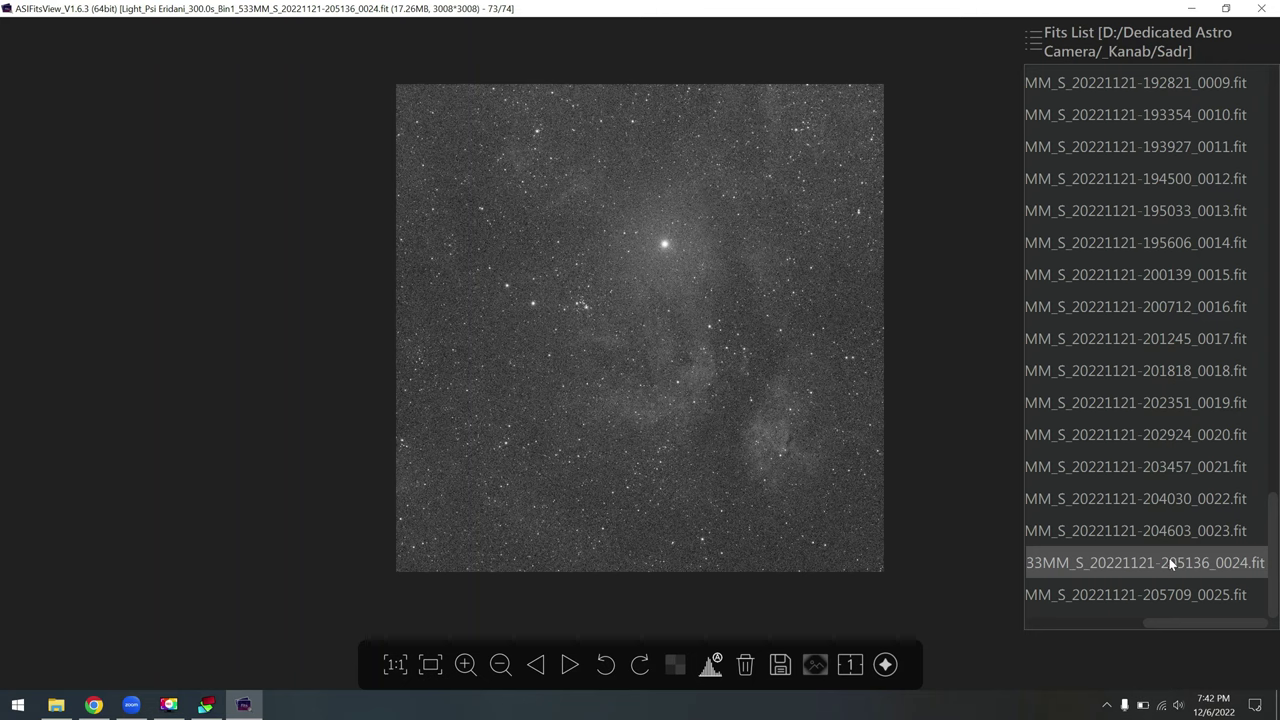
{"action": "left_click", "coordinate": [1163, 595]}
{"action": "left_click", "coordinate": [1158, 567]}
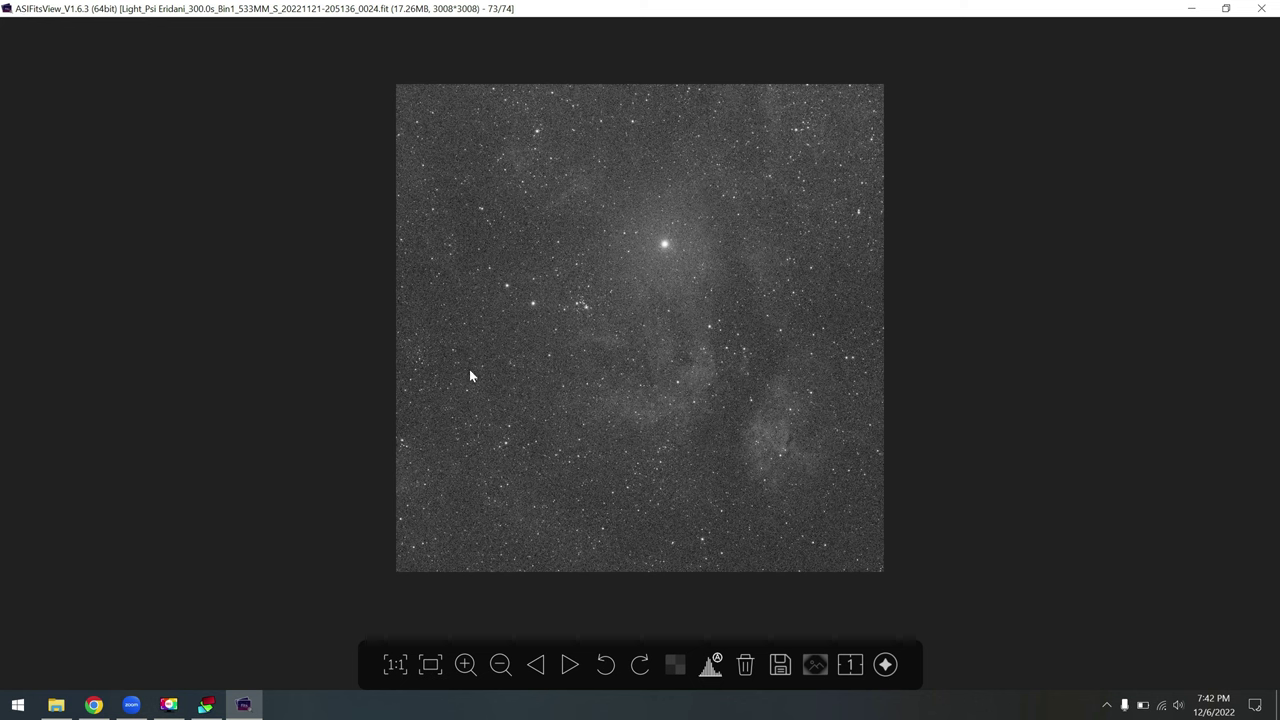
{"action": "left_click", "coordinate": [207, 705]}
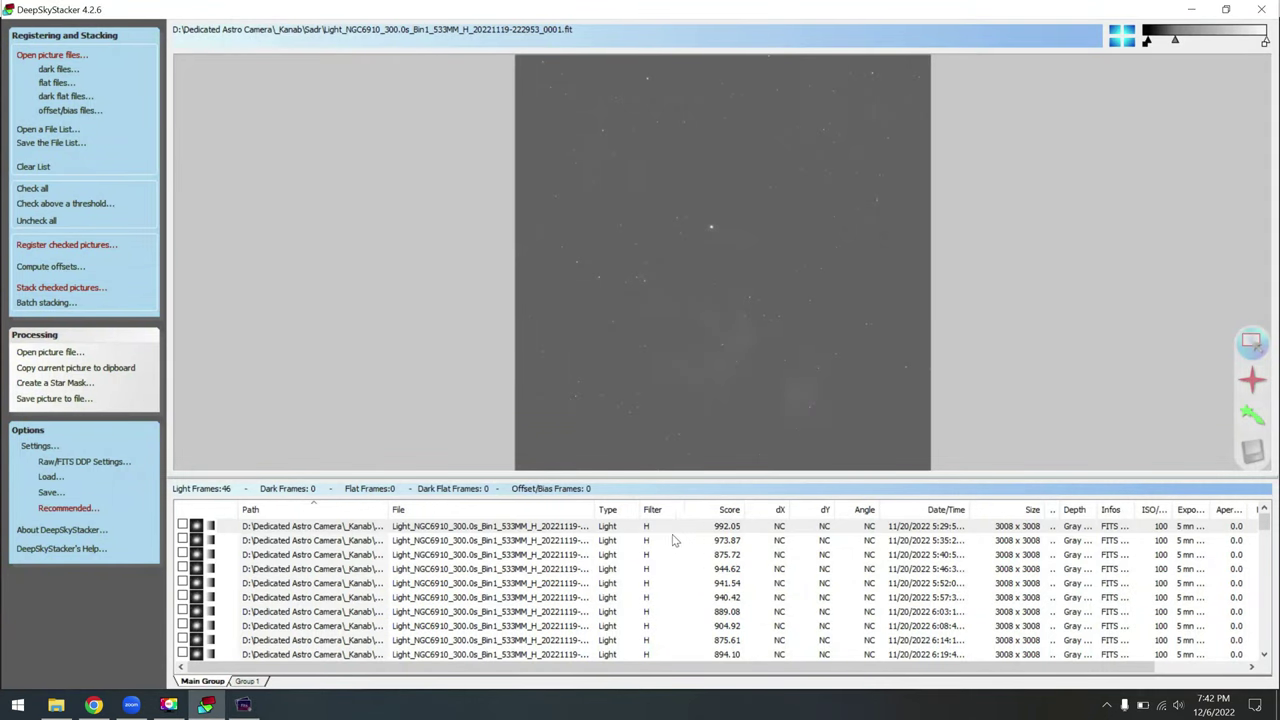
Step: Widen the File column to reveal full names and permanently erase Psi Eridani S frames 0022 through 0024 from disk
{"action": "left_click_drag", "start_coordinate": [595, 509], "coordinate": [672, 511]}
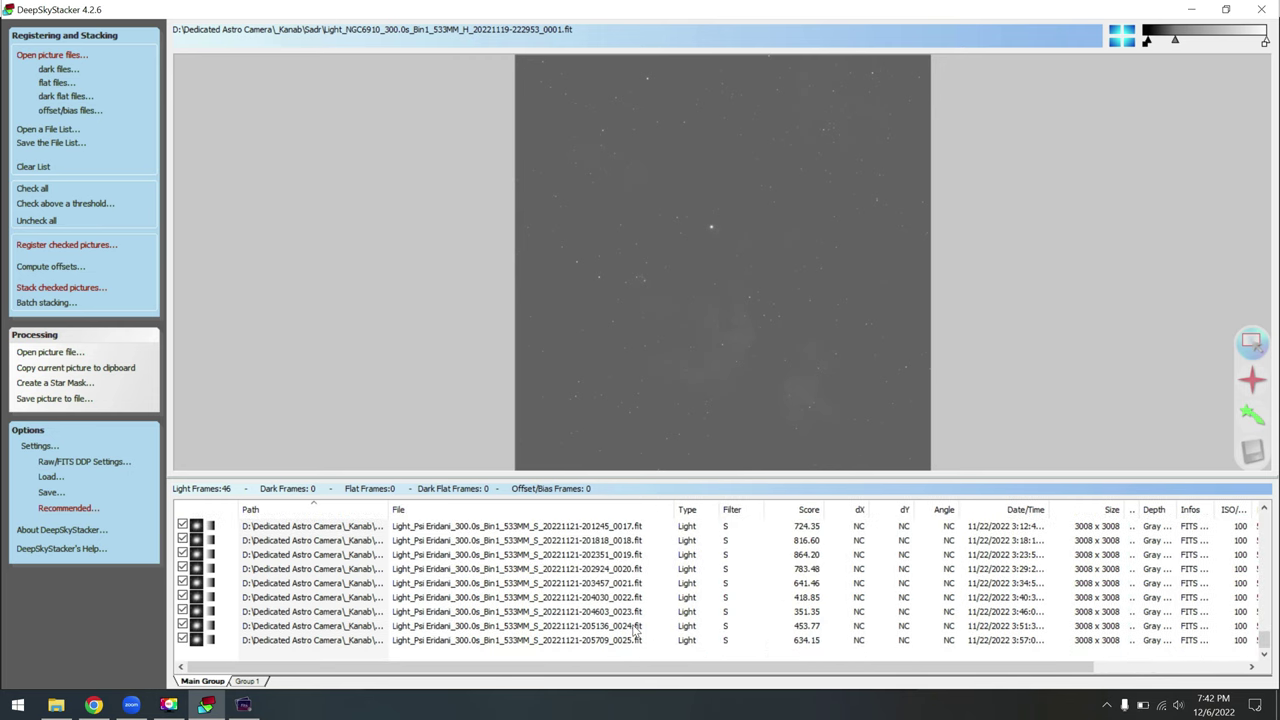
{"action": "left_click", "coordinate": [634, 627]}
{"action": "left_click", "coordinate": [634, 598], "text": "shift"}
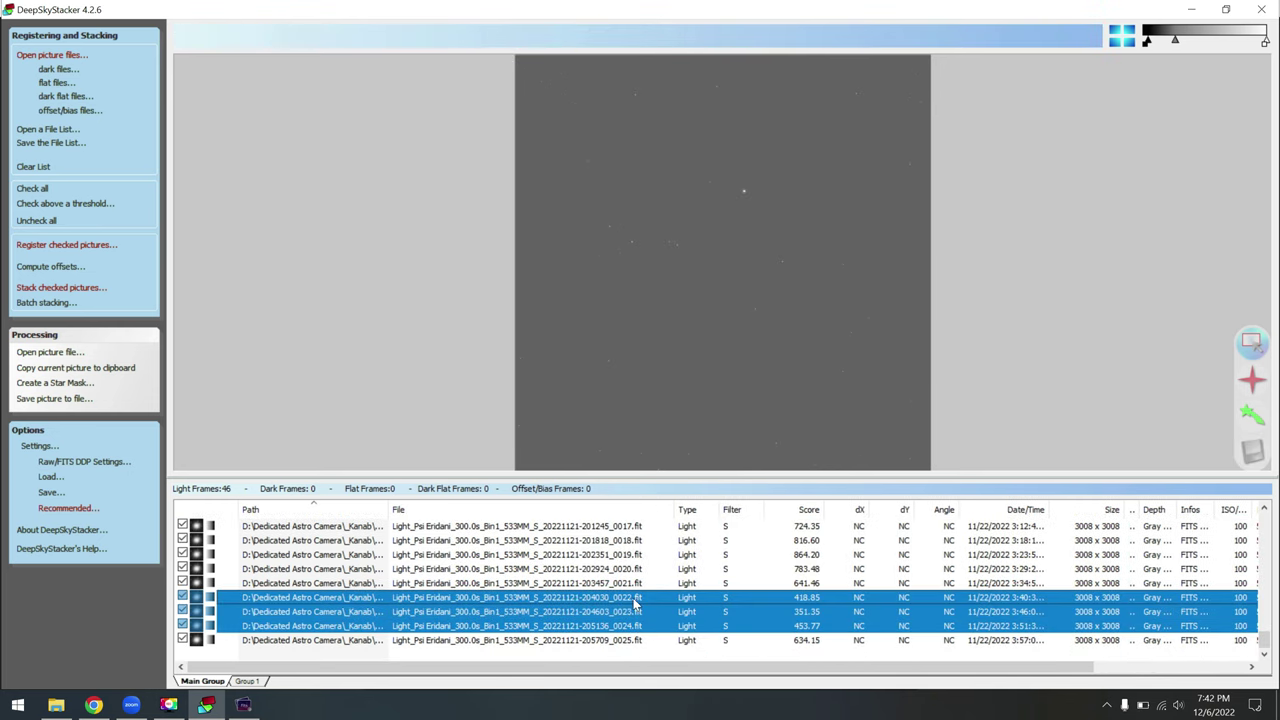
{"action": "right_click", "coordinate": [634, 598]}
{"action": "left_click", "coordinate": [690, 588]}
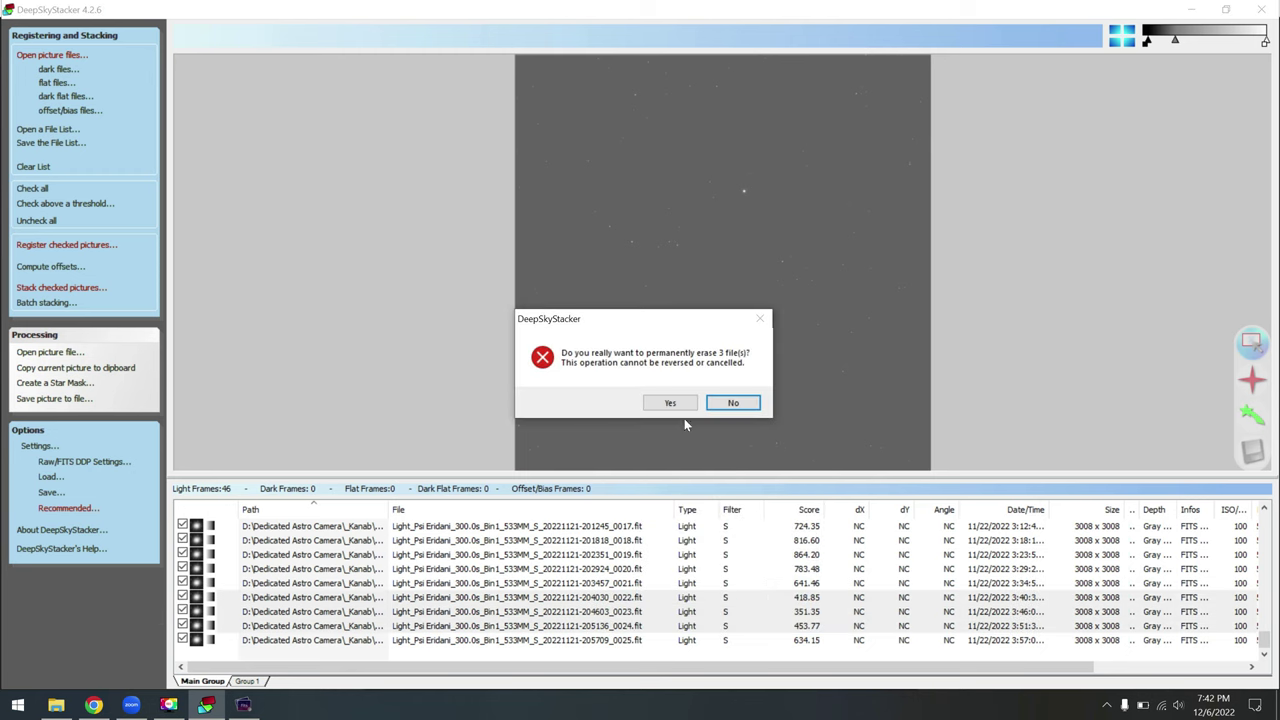
{"action": "left_click", "coordinate": [670, 402]}
Step: Switch to ASIFitsView and inspect NGC6910 H frames 0007 and 0013 from 20221119 as alignment reference candidates
{"action": "key", "text": "alt+Tab"}
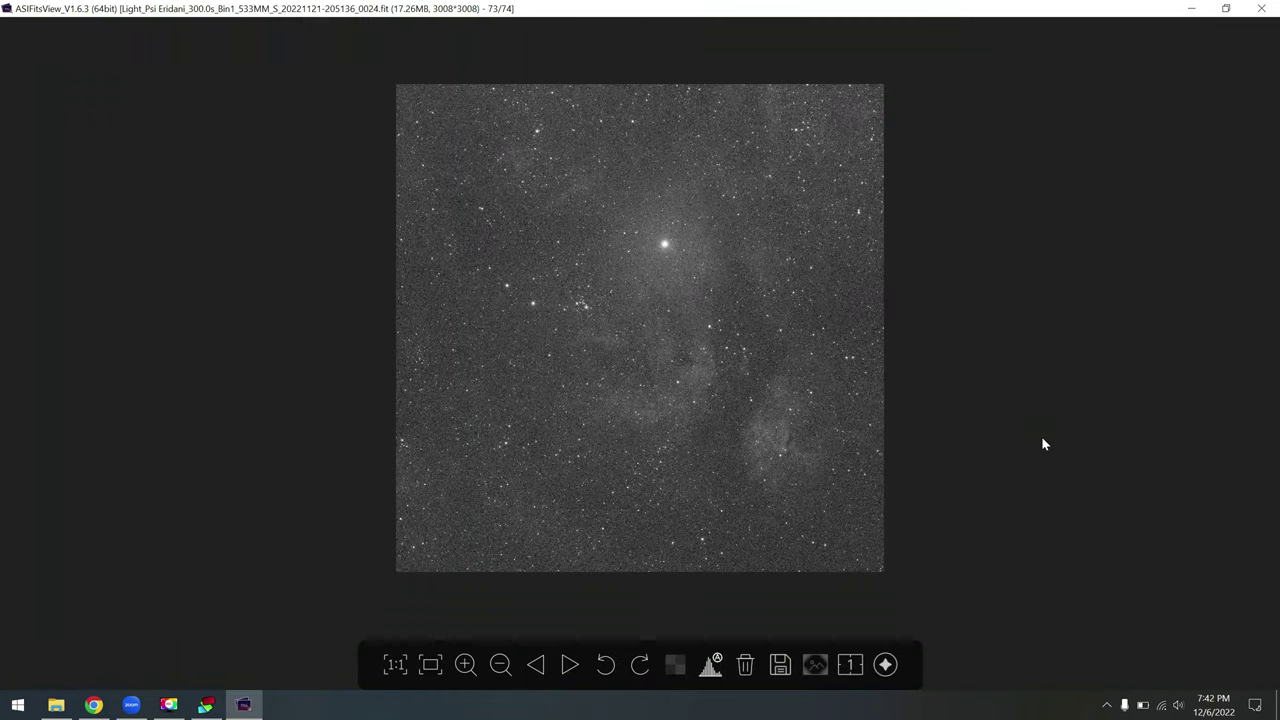
{"action": "left_click", "coordinate": [1187, 348]}
{"action": "scroll", "coordinate": [1180, 300], "scroll_direction": "up", "scroll_amount": 6}
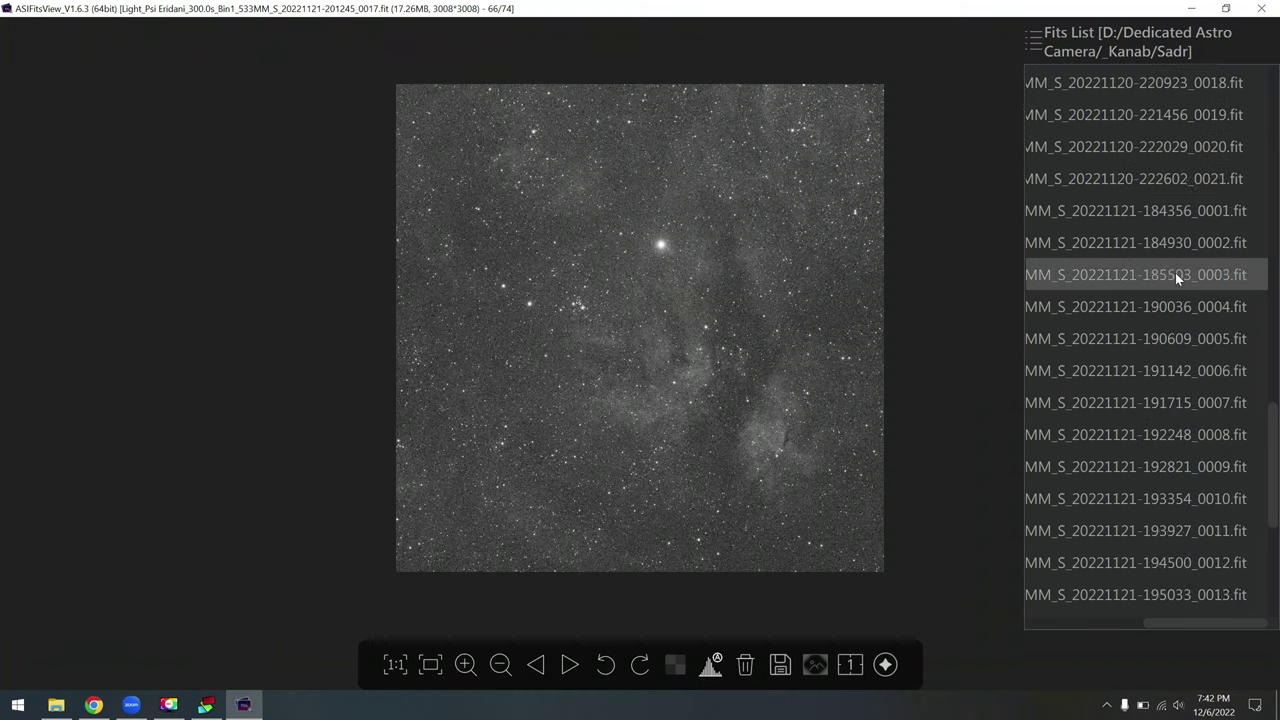
{"action": "left_click", "coordinate": [1175, 262]}
{"action": "scroll", "coordinate": [1173, 260], "scroll_direction": "up", "scroll_amount": 15}
{"action": "left_click", "coordinate": [1171, 263]}
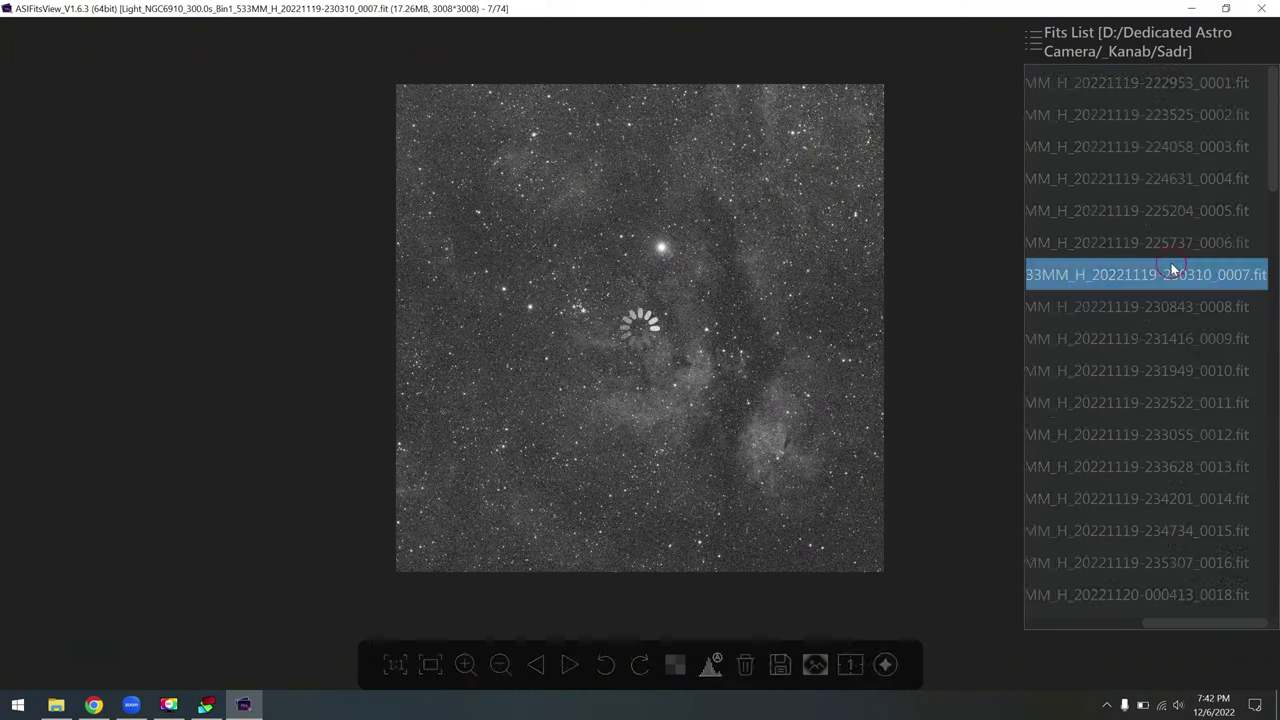
{"action": "left_click", "coordinate": [1144, 470]}
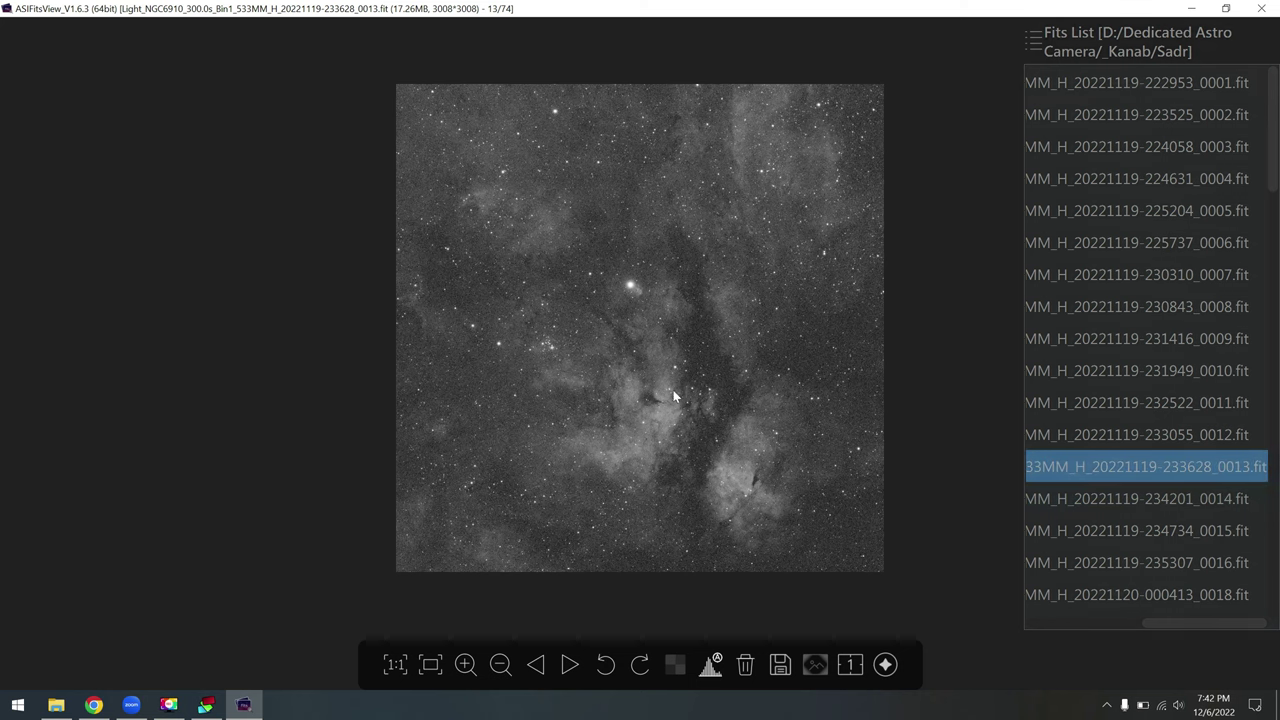
{"action": "left_click", "coordinate": [206, 705]}
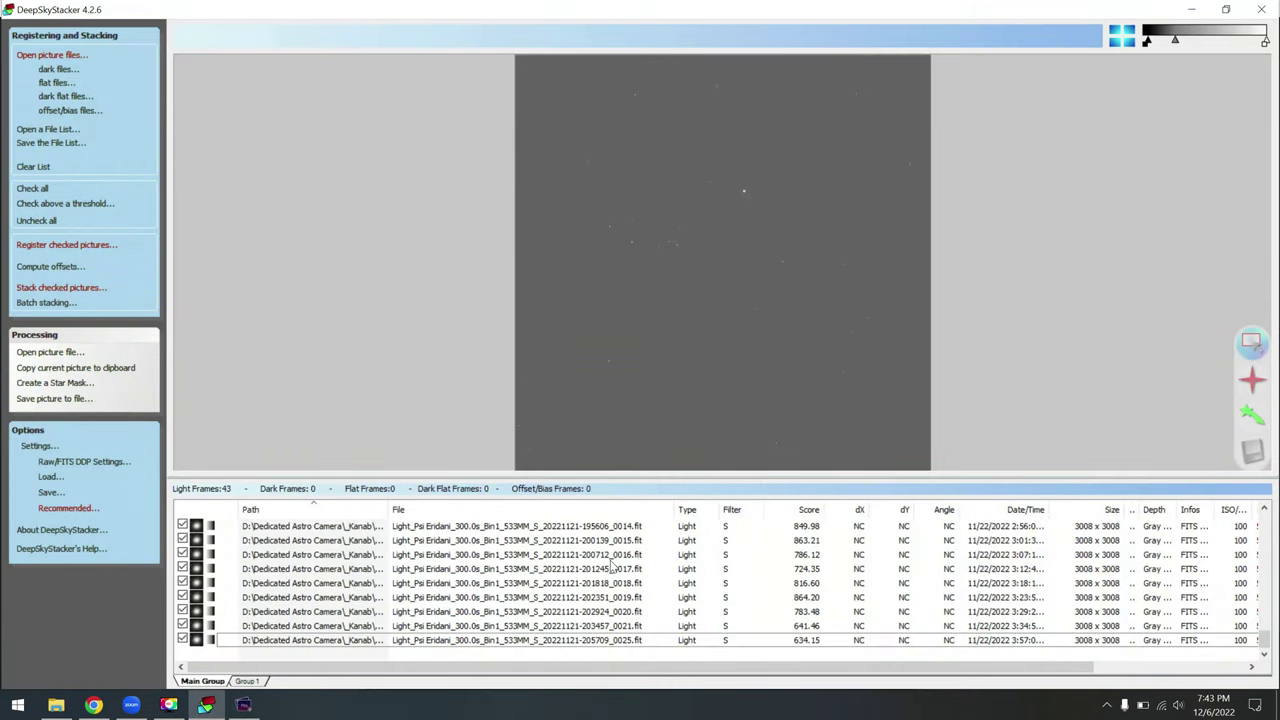
{"action": "scroll", "coordinate": [610, 568], "scroll_direction": "up", "scroll_amount": 6}
{"action": "scroll", "coordinate": [610, 568], "scroll_direction": "up", "scroll_amount": 6}
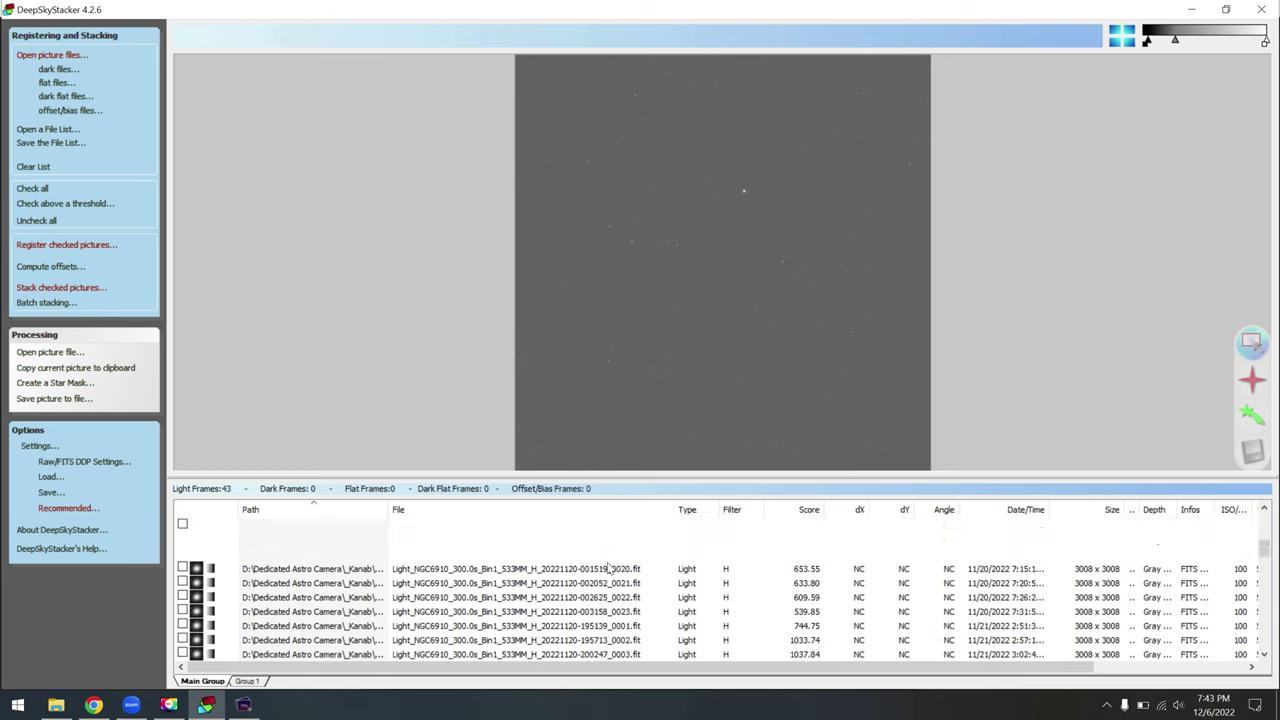
{"action": "scroll", "coordinate": [645, 612], "scroll_direction": "down", "scroll_amount": 2}
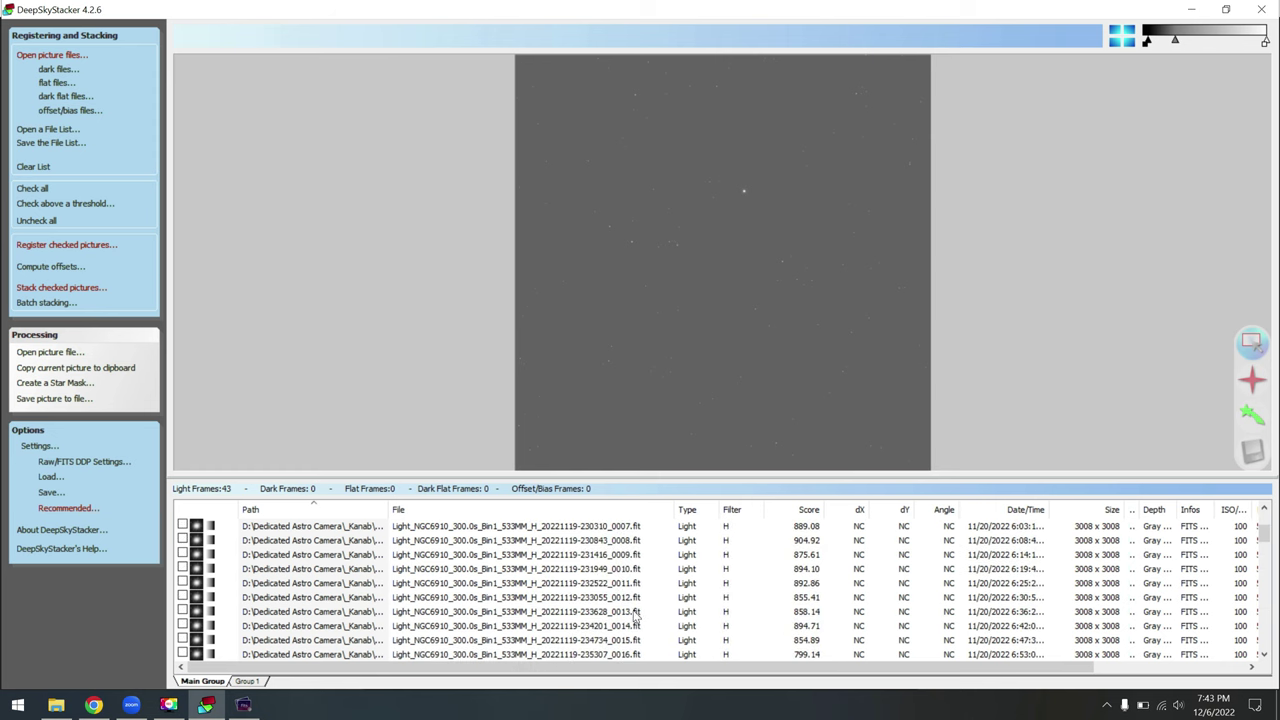
{"action": "left_click", "coordinate": [628, 611]}
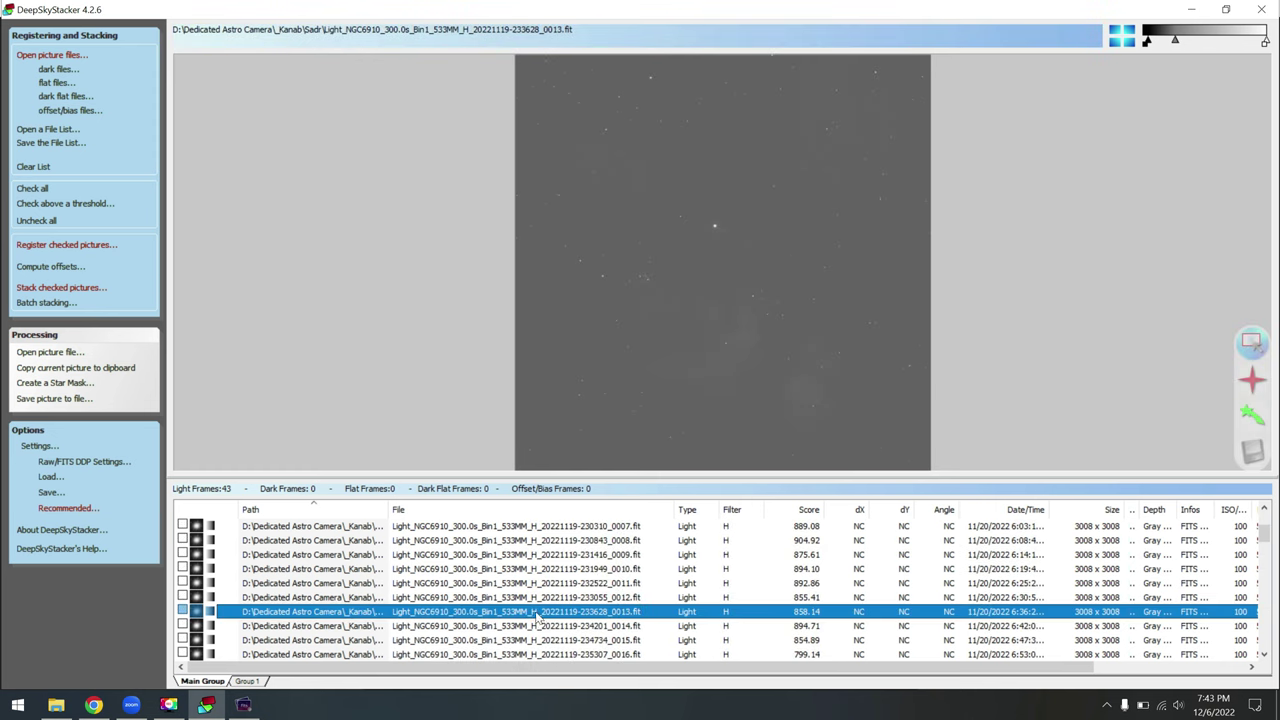
{"action": "right_click", "coordinate": [568, 616]}
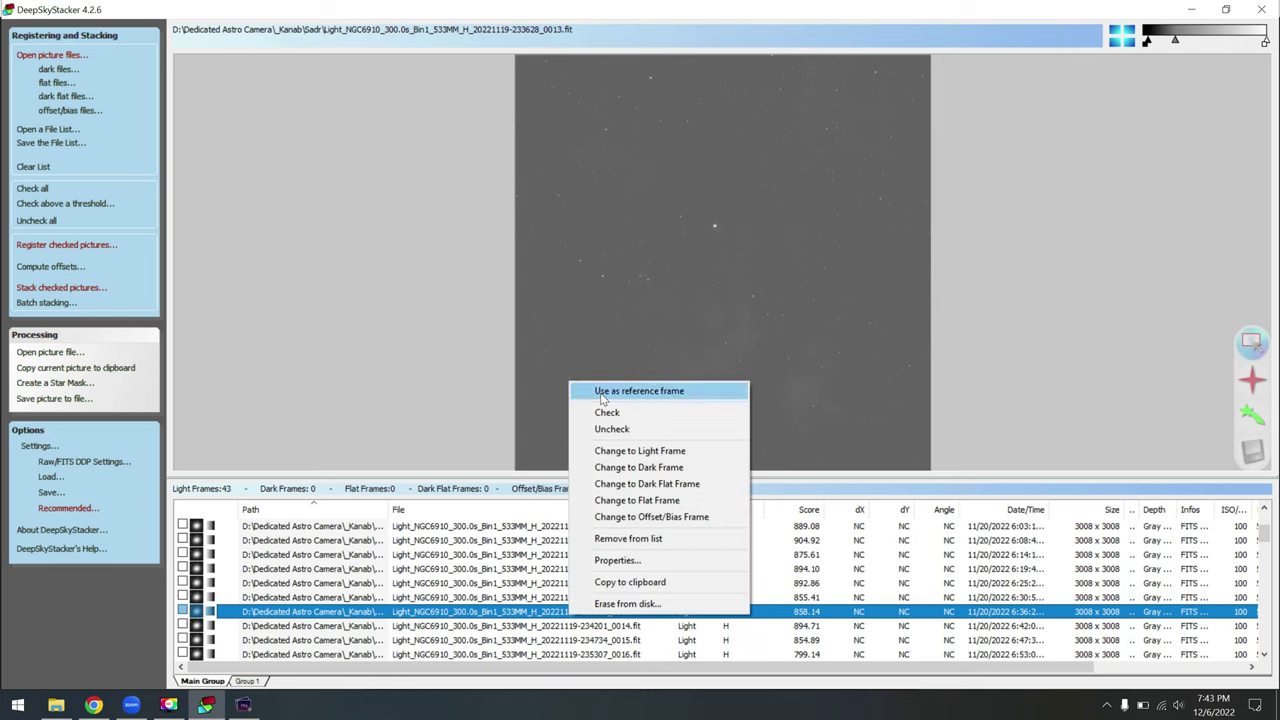
{"action": "left_click", "coordinate": [670, 398]}
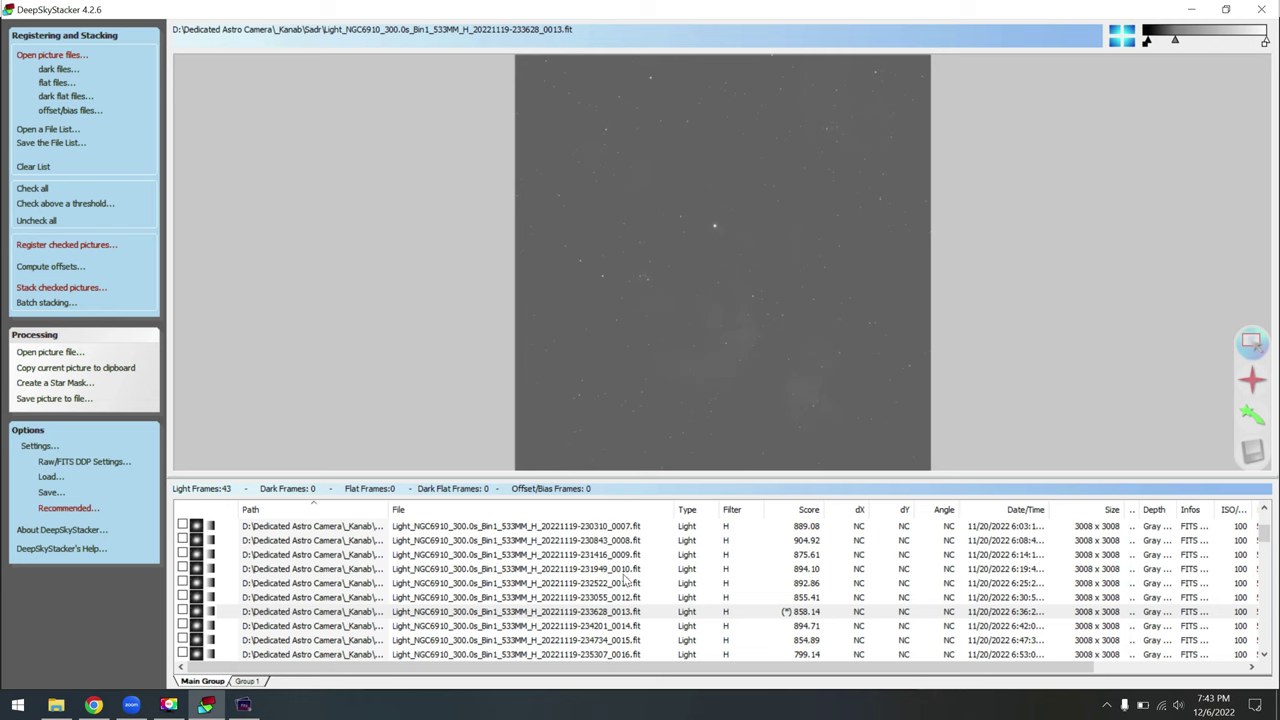
{"action": "scroll", "coordinate": [627, 578], "scroll_direction": "up", "scroll_amount": 2}
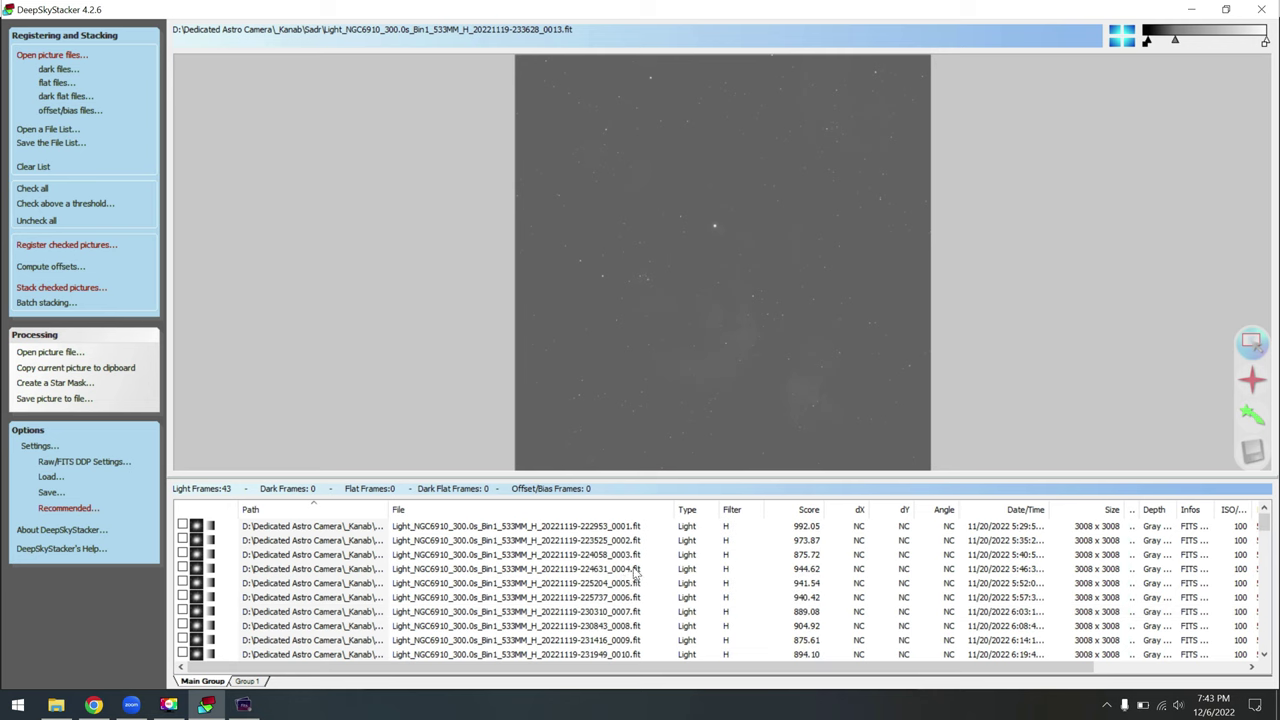
{"action": "scroll", "coordinate": [578, 572], "scroll_direction": "down", "scroll_amount": 8}
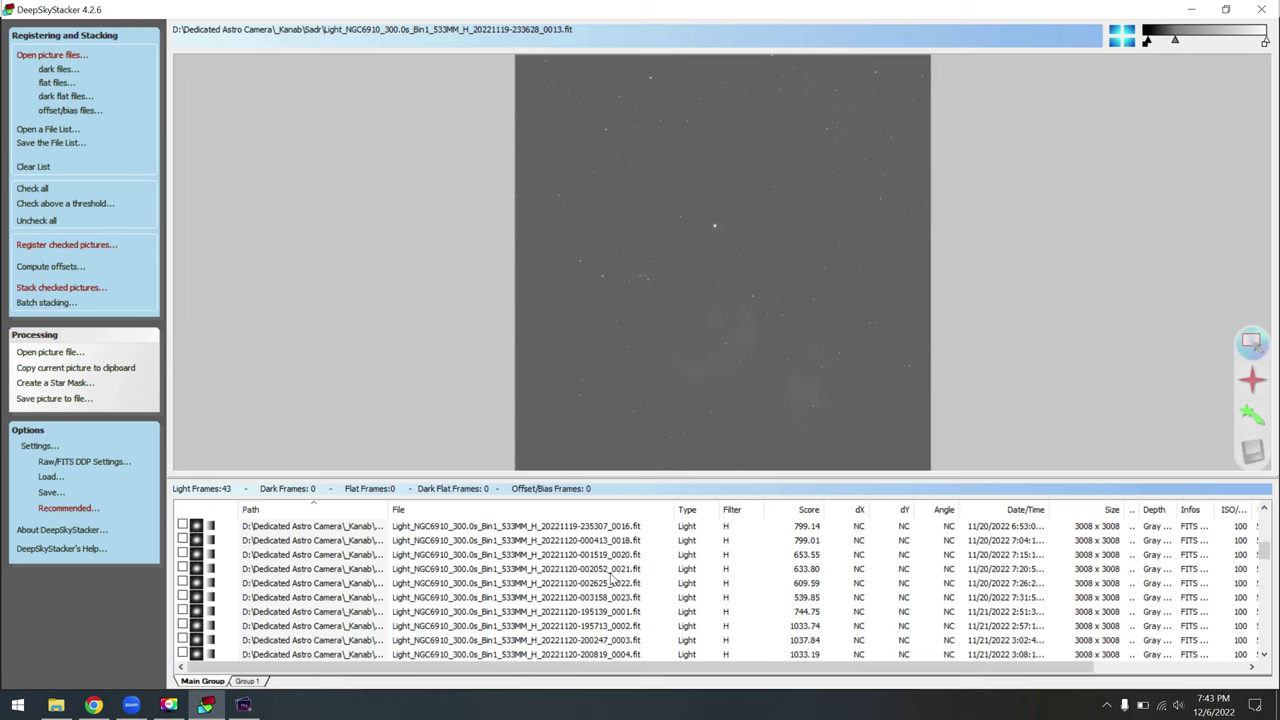
{"action": "scroll", "coordinate": [517, 586], "scroll_direction": "up", "scroll_amount": 1}
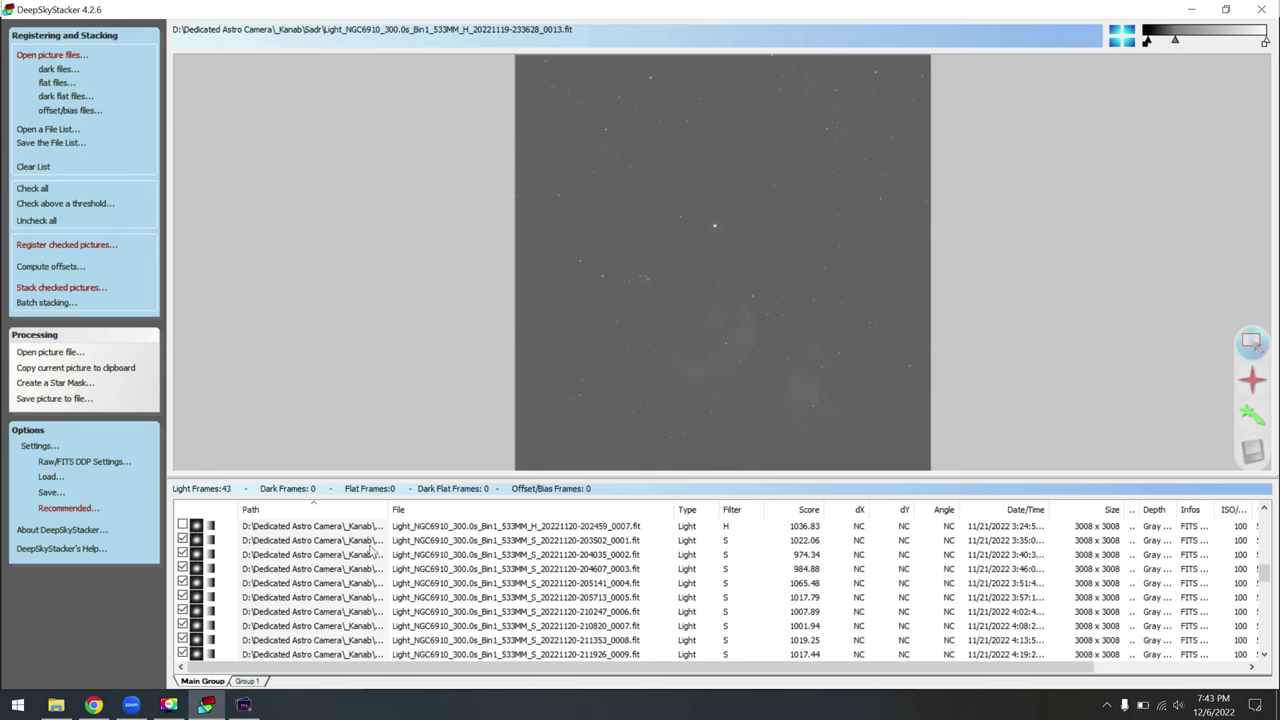
{"action": "left_click", "coordinate": [448, 544]}
{"action": "scroll", "coordinate": [490, 562], "scroll_direction": "down", "scroll_amount": 7}
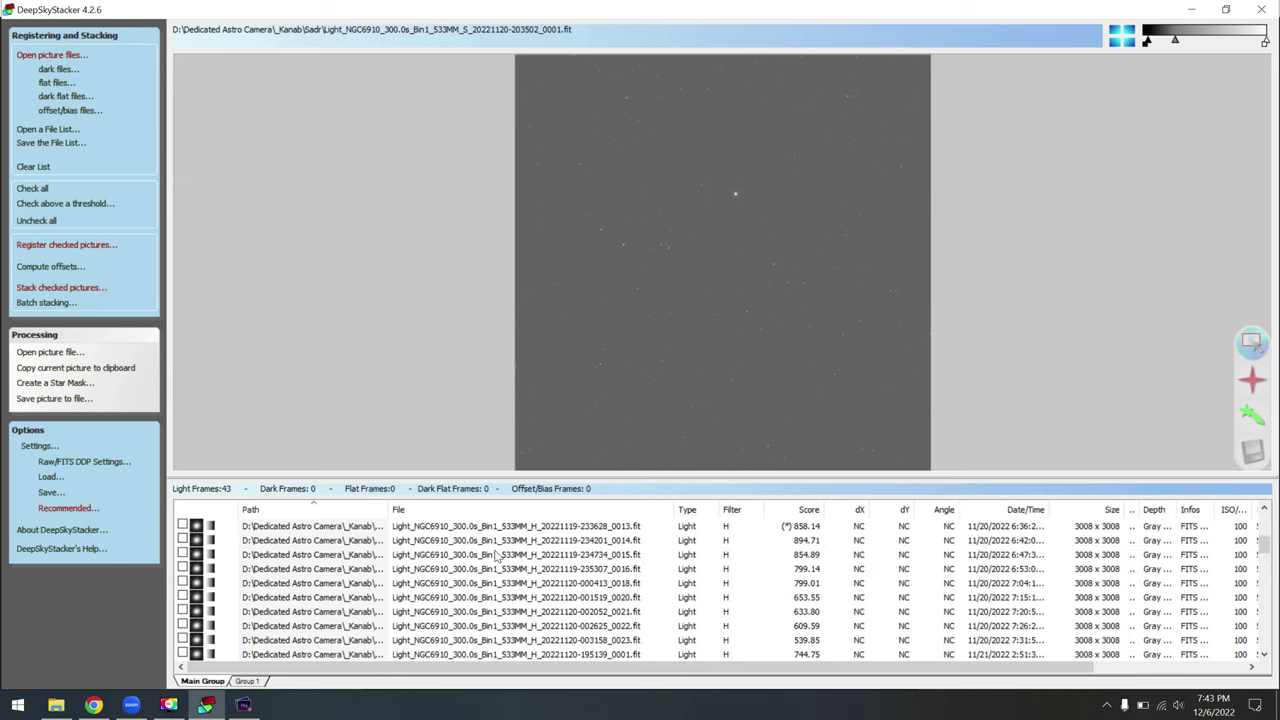
{"action": "scroll", "coordinate": [497, 556], "scroll_direction": "up", "scroll_amount": 2}
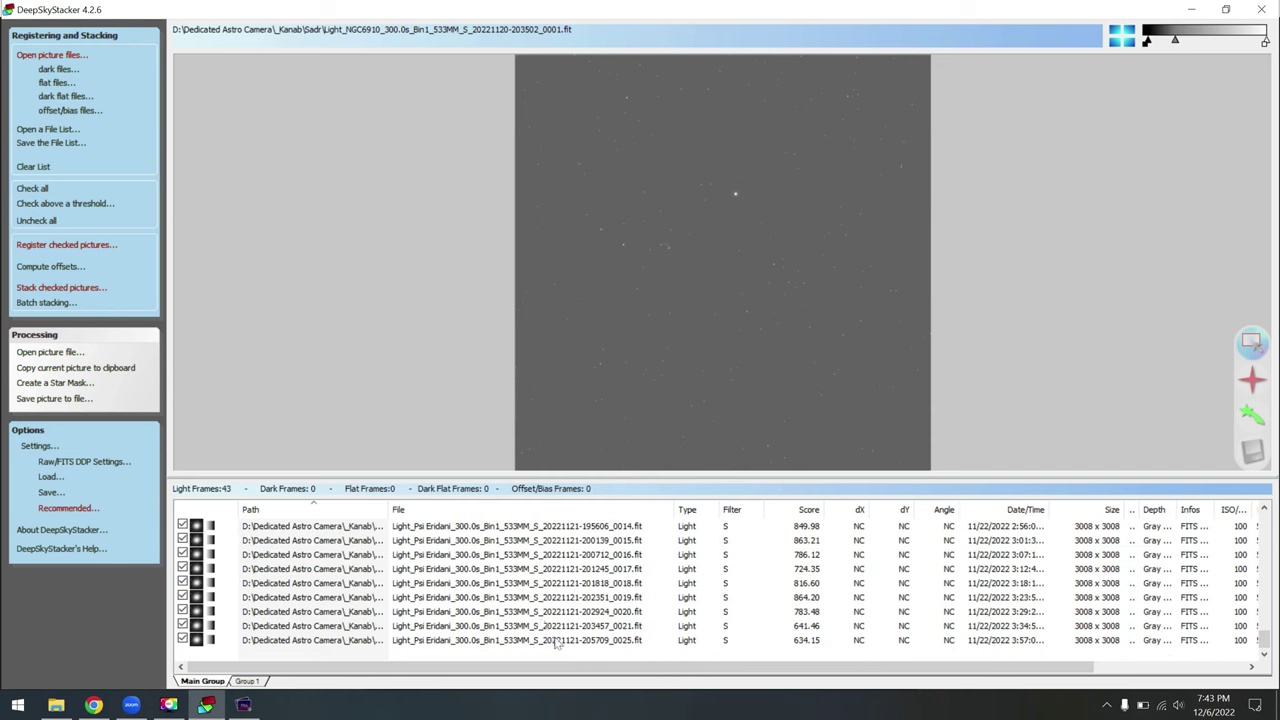
{"action": "scroll", "coordinate": [567, 617], "scroll_direction": "up", "scroll_amount": 5}
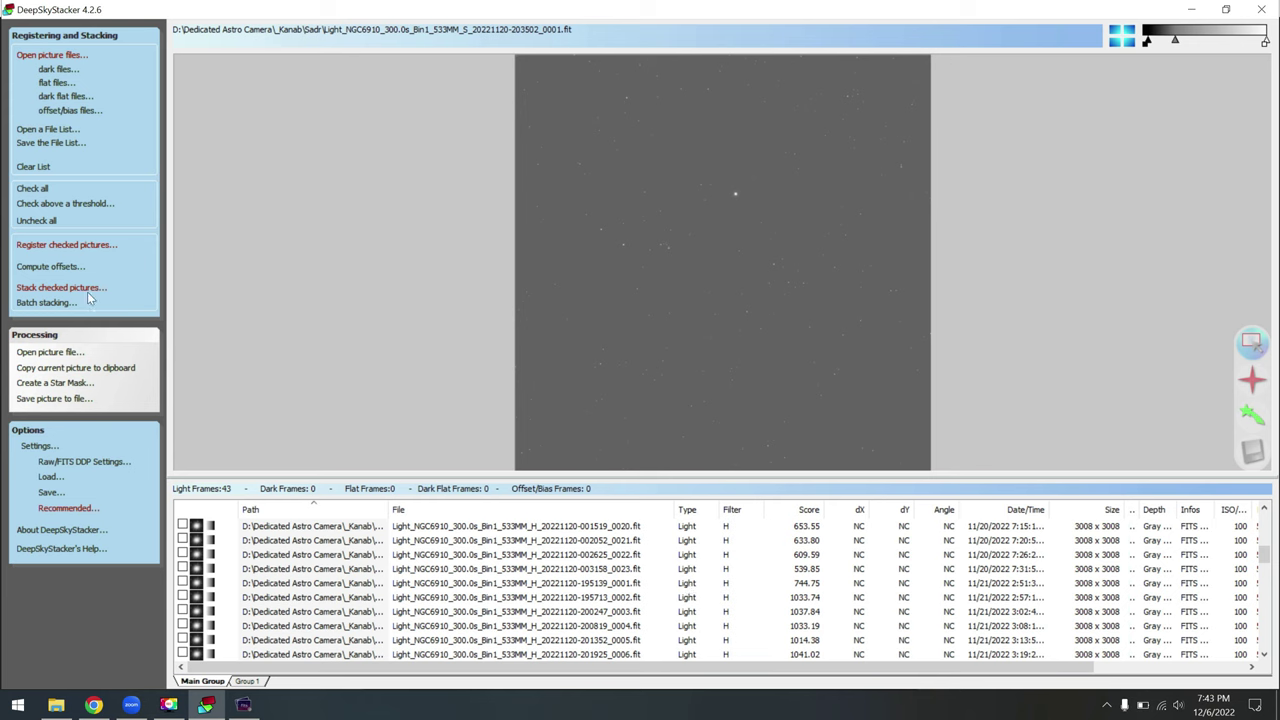
Step: Review the recommended settings and stack the checked S frames in Standard mode with Kappa-Sigma and per-channel background calibration
{"action": "left_click", "coordinate": [52, 288]}
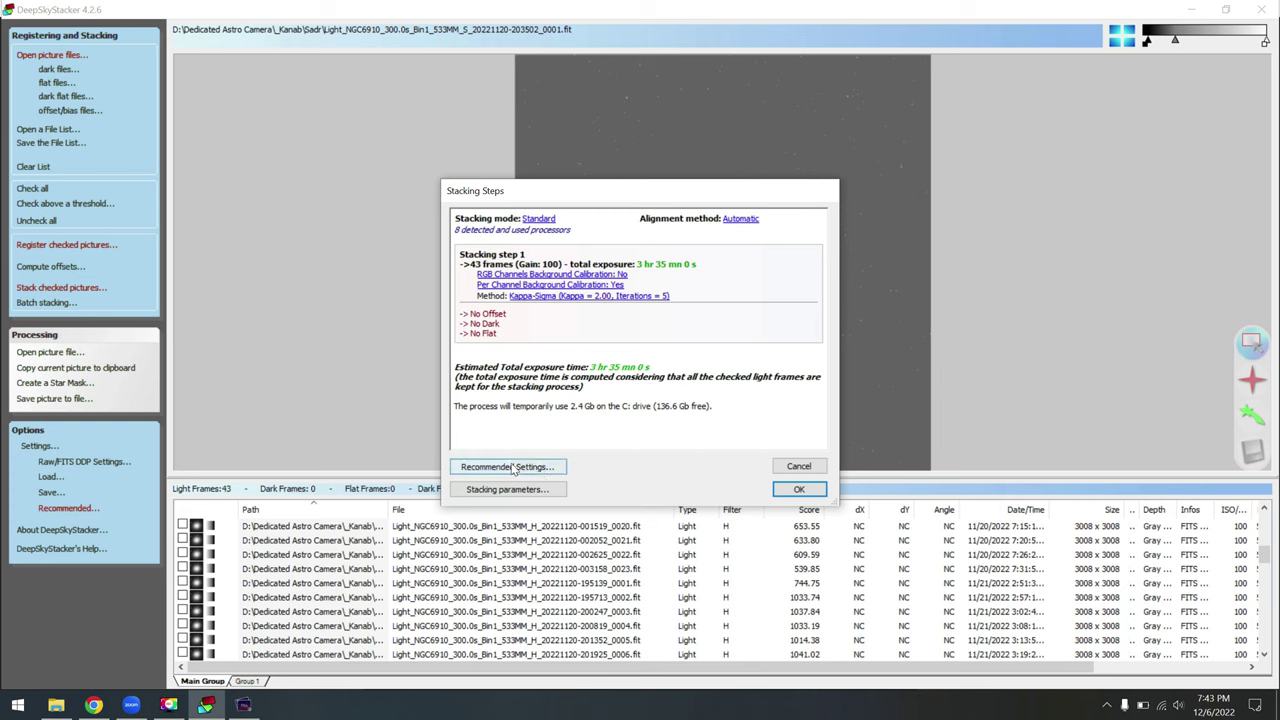
{"action": "left_click", "coordinate": [507, 467]}
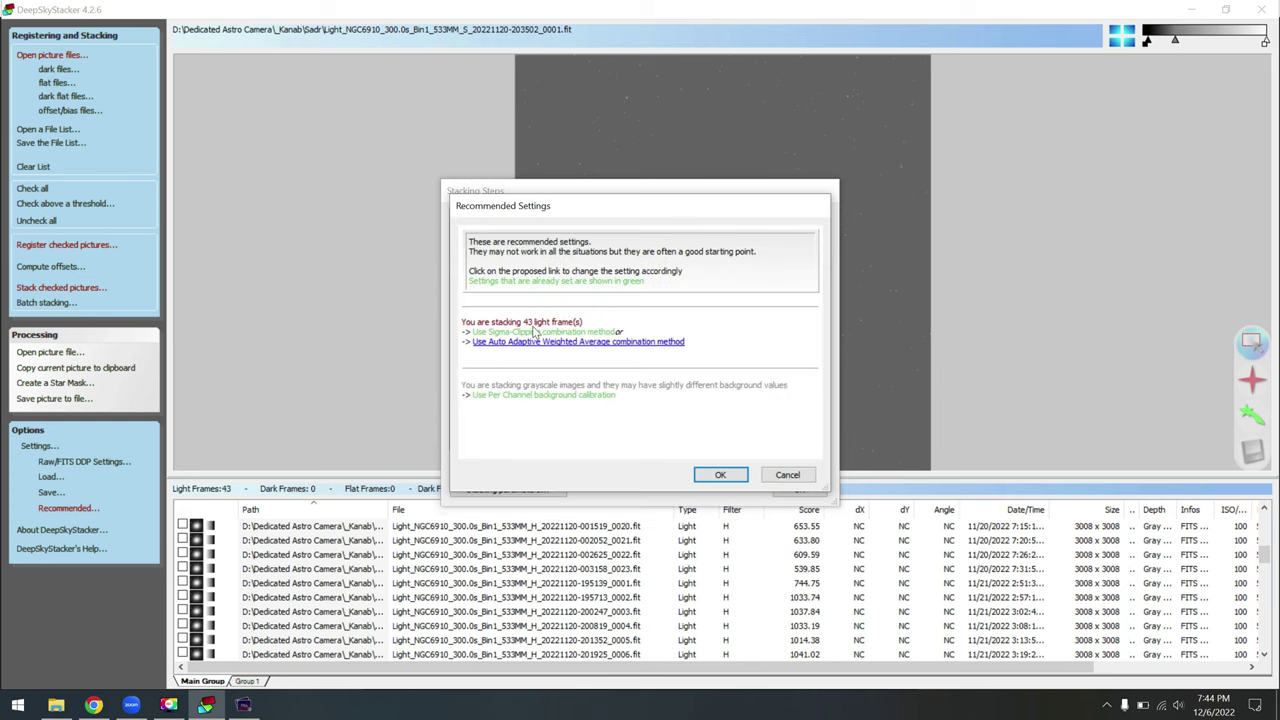
{"action": "left_click", "coordinate": [712, 474]}
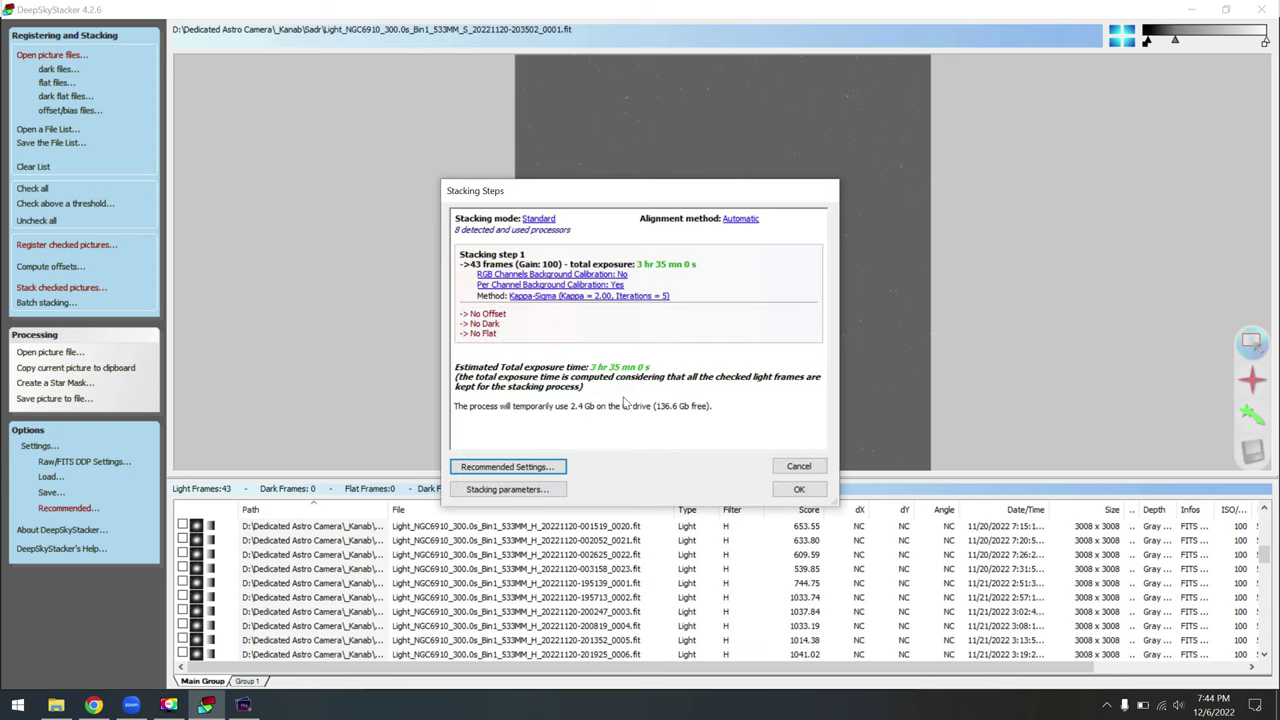
{"action": "left_click", "coordinate": [803, 489]}
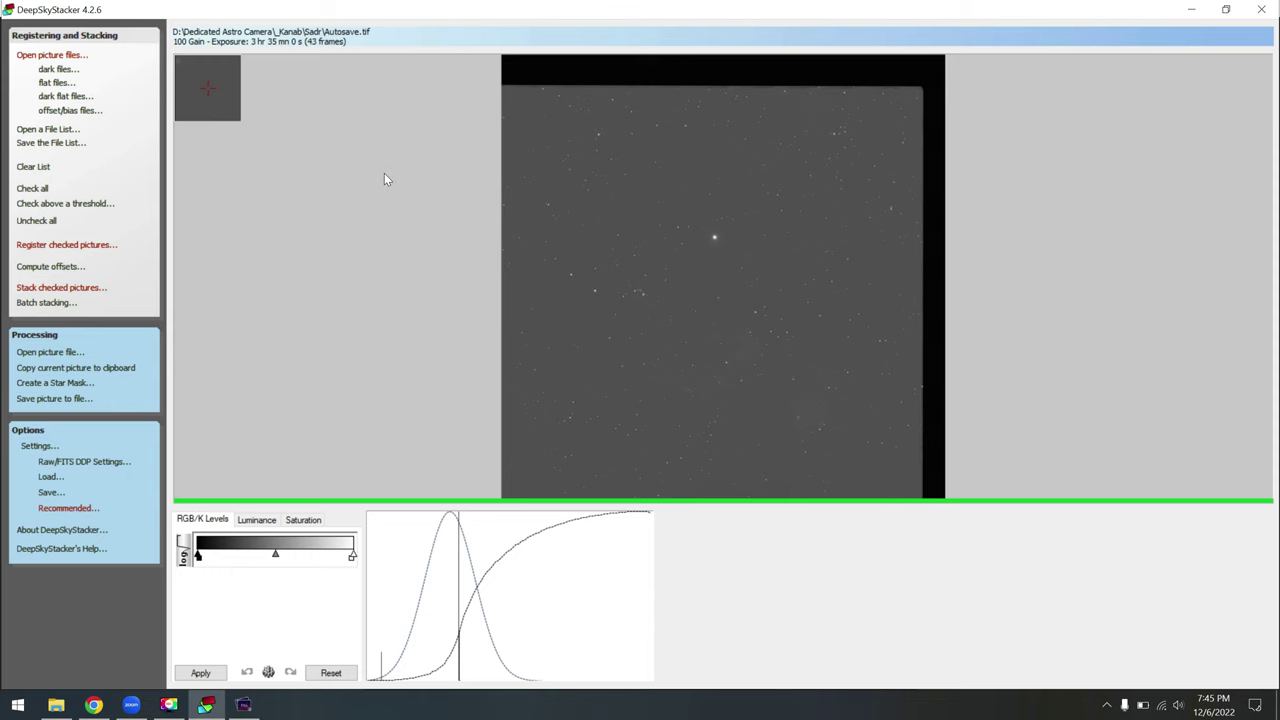
Step: Switch to File Explorer and rename the stacked Autosave.tif in the Sadr folder to Sulfur32.tif
{"action": "left_click", "coordinate": [56, 705]}
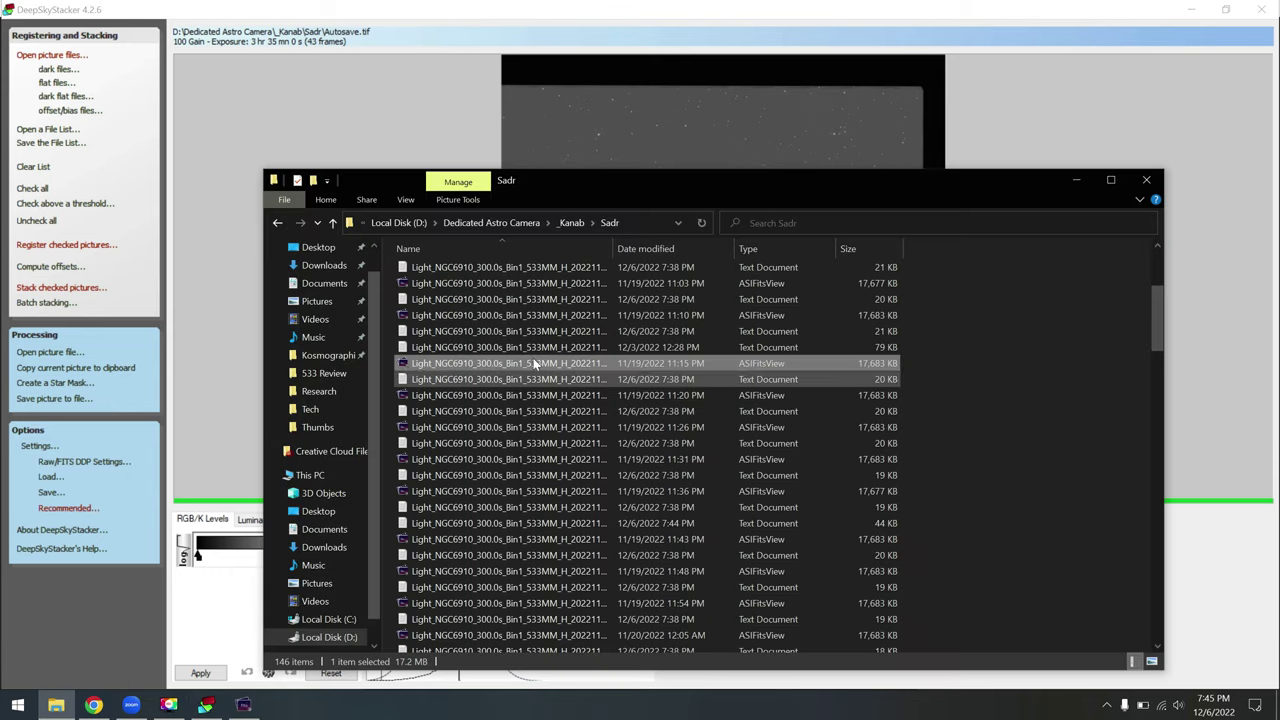
{"action": "scroll", "coordinate": [535, 365], "scroll_direction": "up", "scroll_amount": 5}
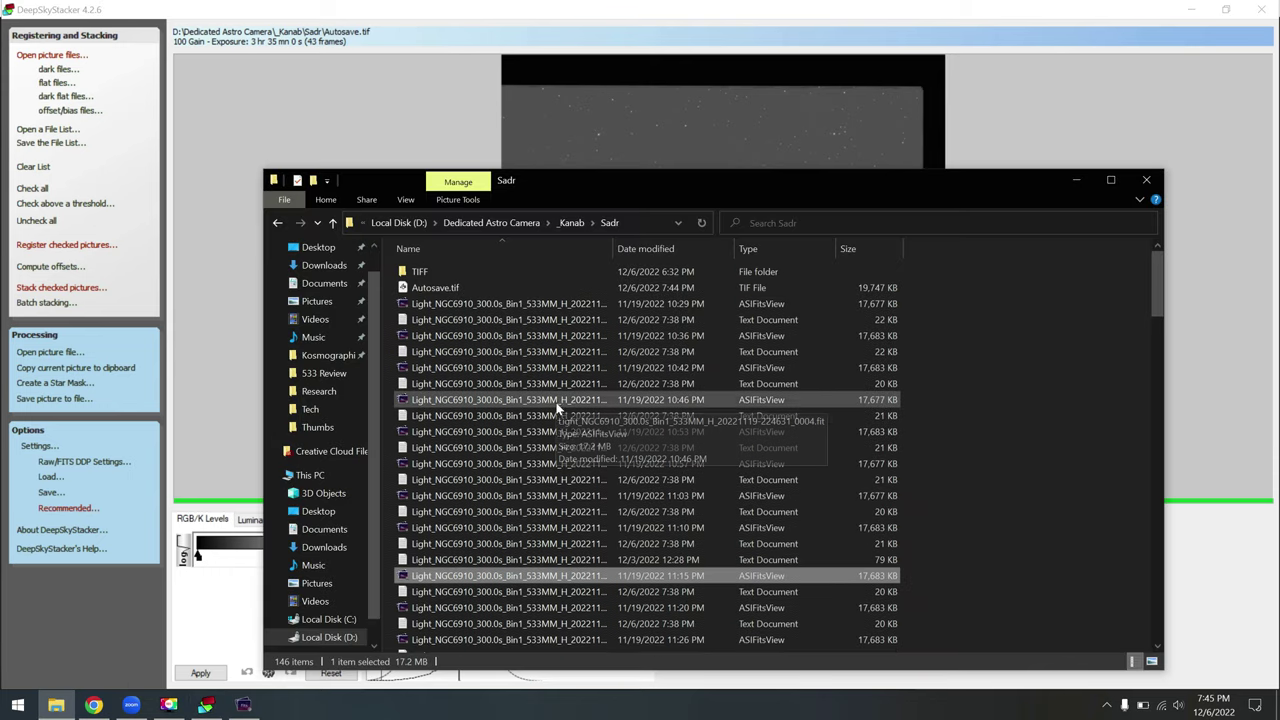
{"action": "left_click", "coordinate": [444, 289]}
{"action": "left_click", "coordinate": [447, 289]}
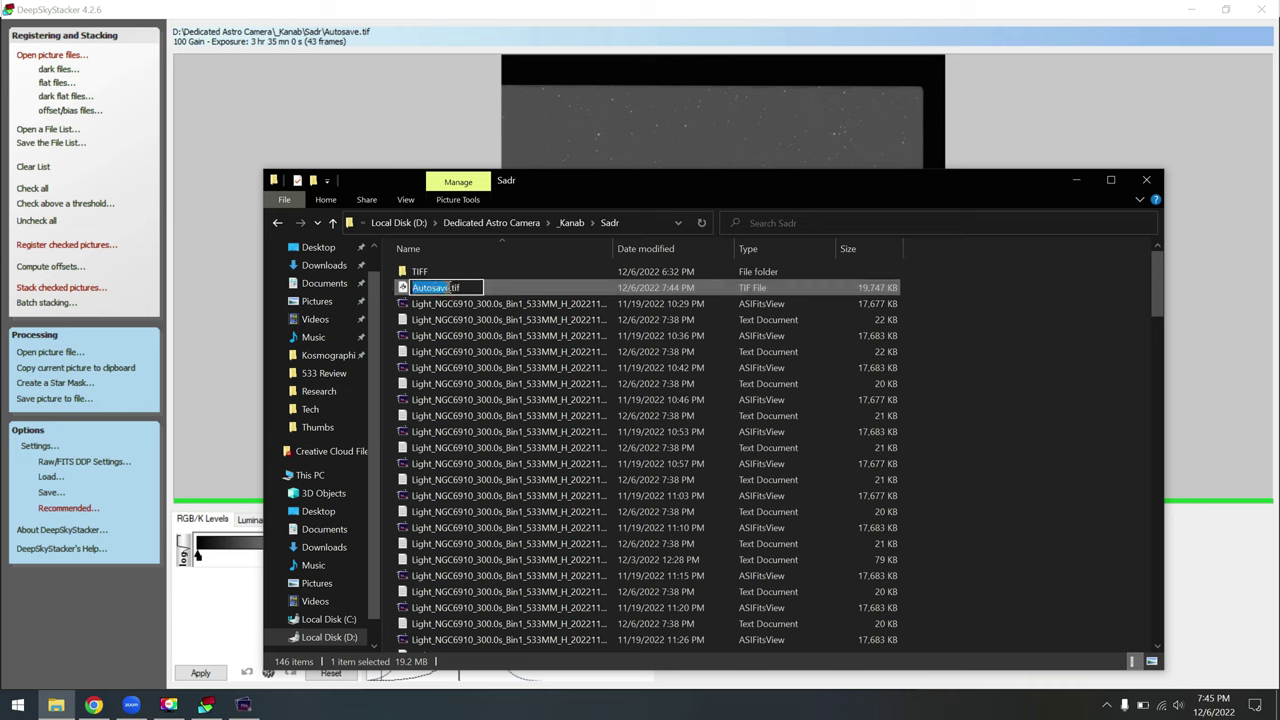
{"action": "type", "text": "Sulfur32"}
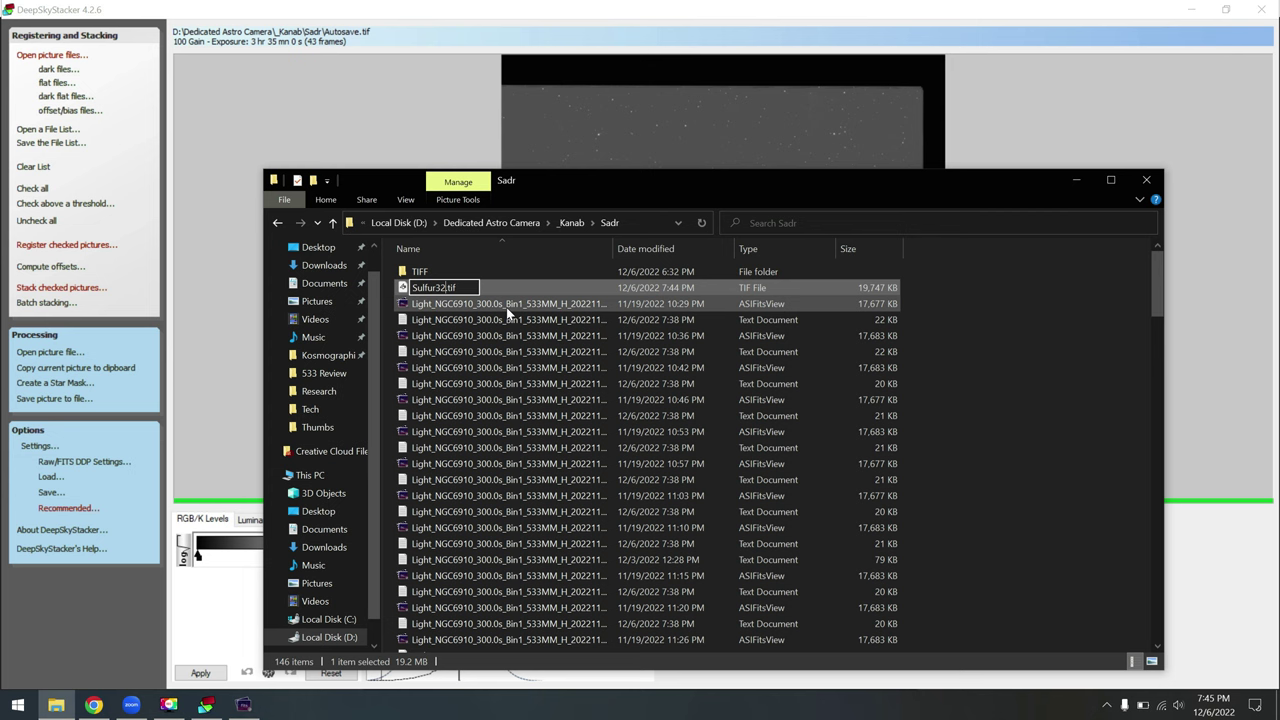
{"action": "key", "text": "Return"}
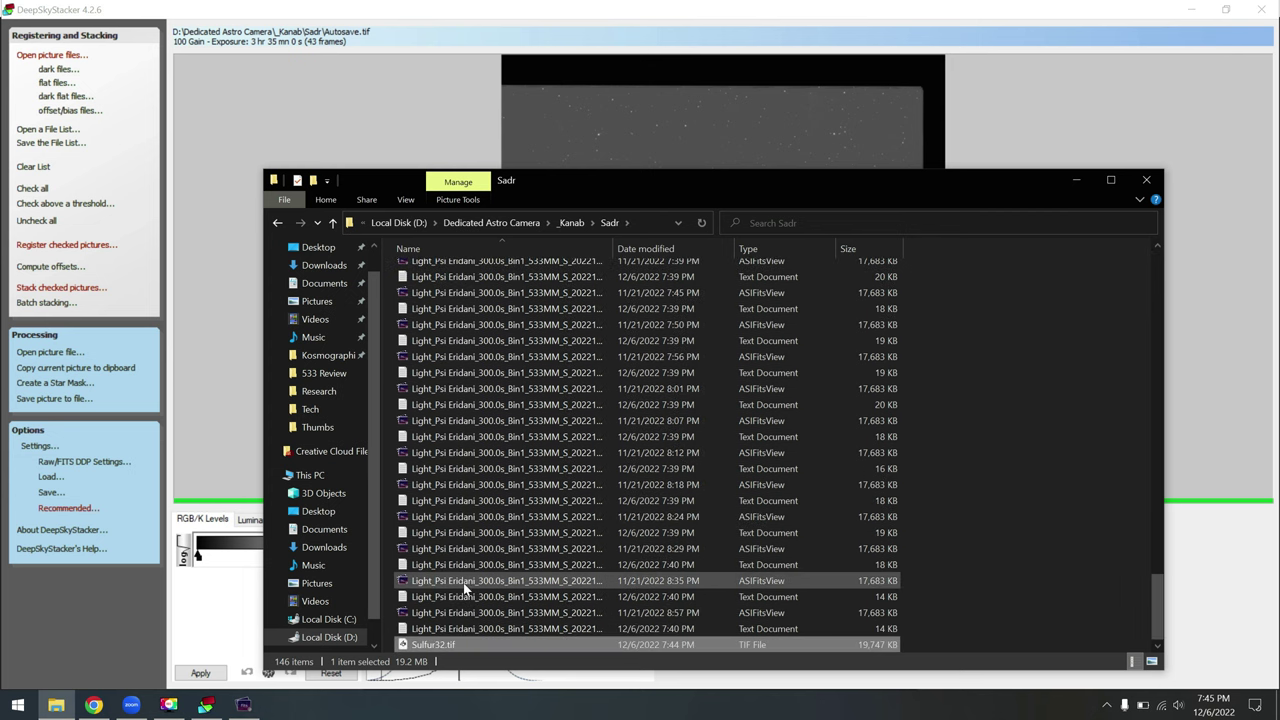
Step: Move Sulfur32.tif from the Sadr folder into its TIFF subfolder and minimize File Explorer
{"action": "right_click", "coordinate": [437, 643]}
{"action": "left_click", "coordinate": [474, 537]}
{"action": "scroll", "coordinate": [483, 460], "scroll_direction": "up", "scroll_amount": 20}
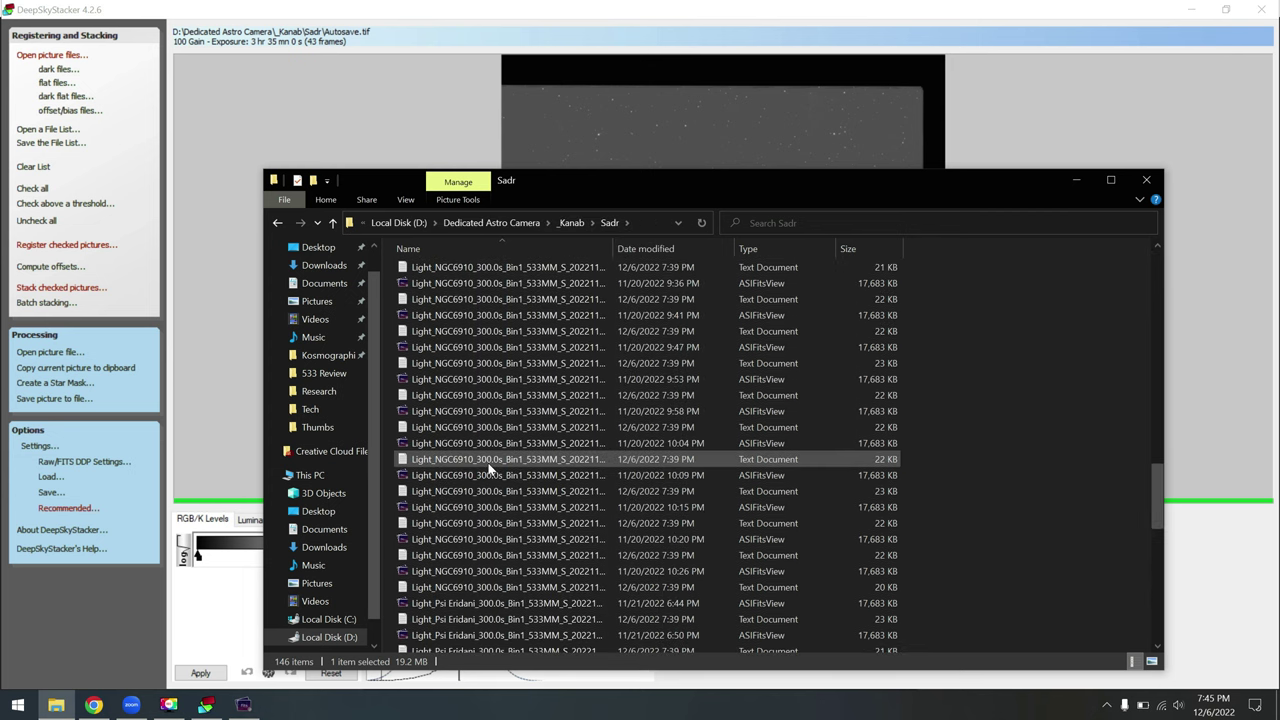
{"action": "scroll", "coordinate": [483, 456], "scroll_direction": "up", "scroll_amount": 10}
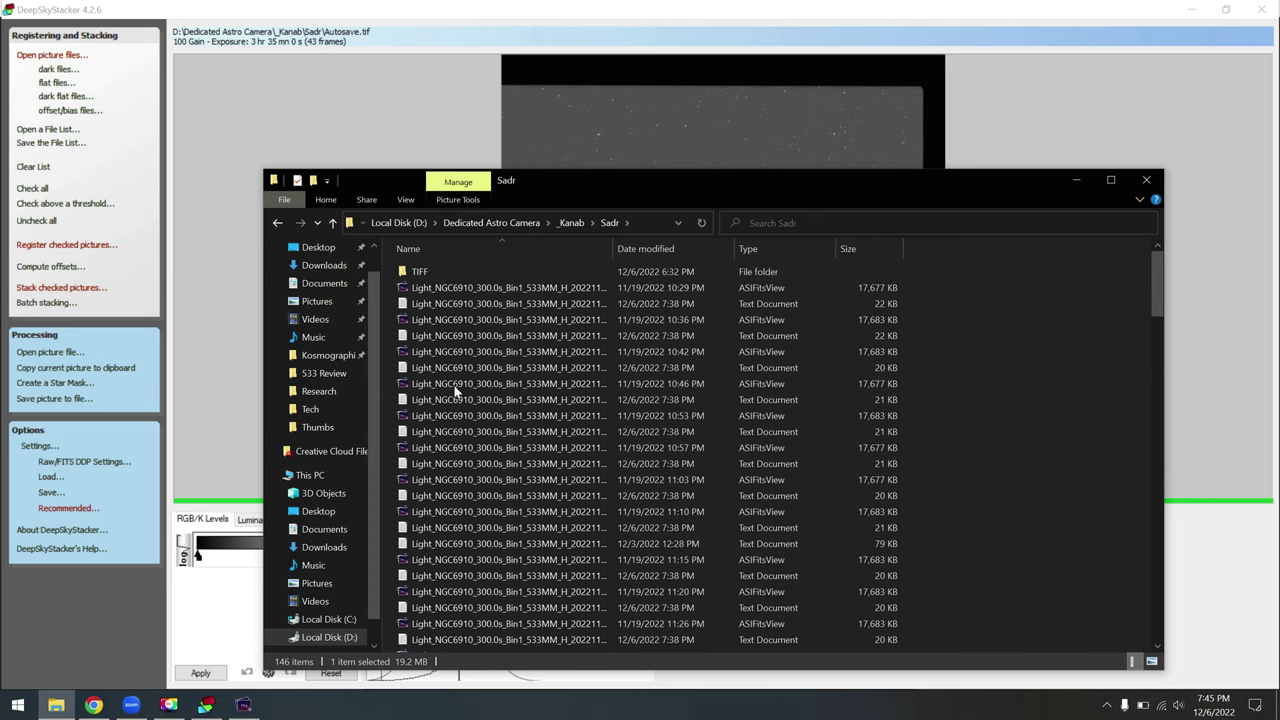
{"action": "double_click", "coordinate": [423, 276]}
{"action": "right_click", "coordinate": [595, 472]}
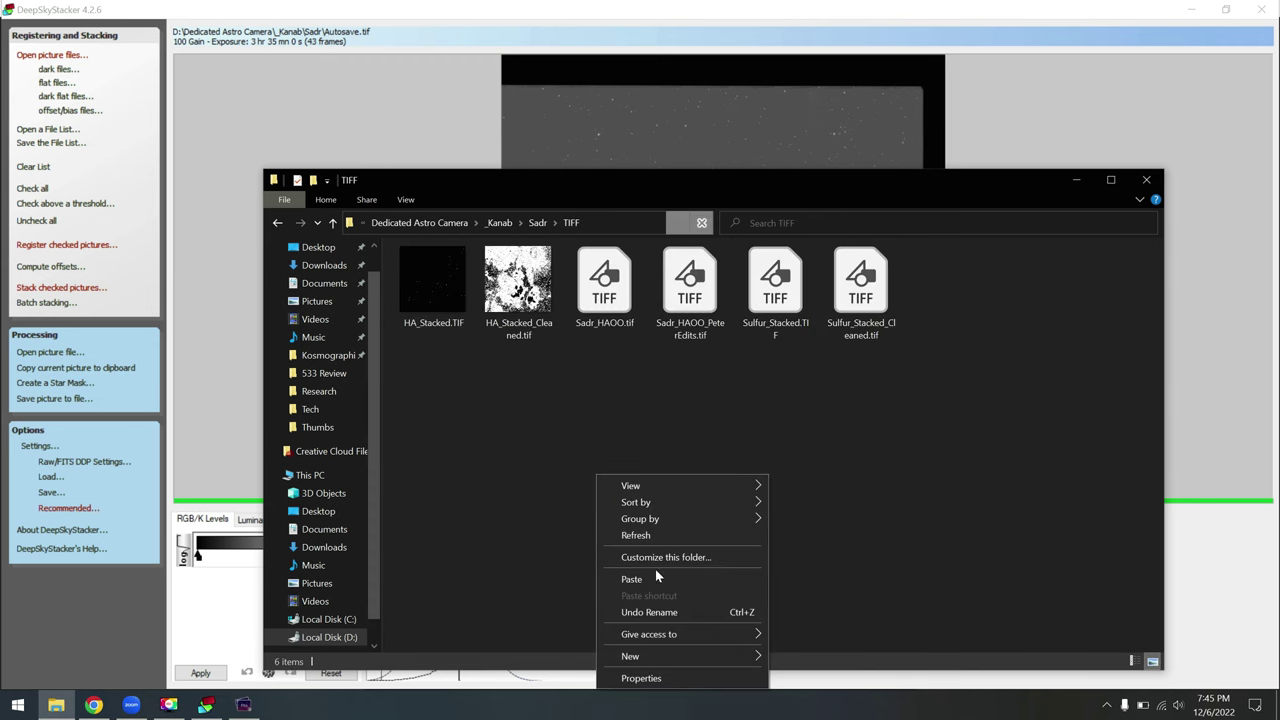
{"action": "left_click", "coordinate": [630, 574]}
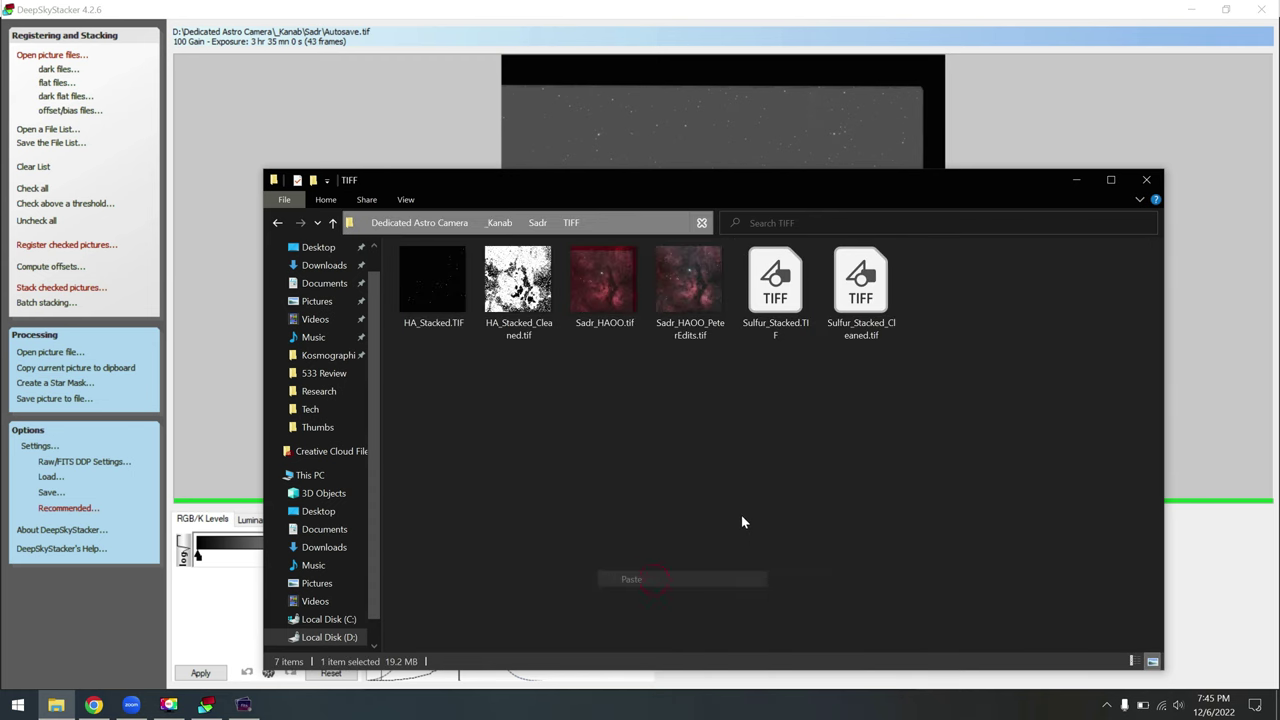
{"action": "left_click", "coordinate": [1076, 180]}
{"action": "left_click", "coordinate": [78, 38]}
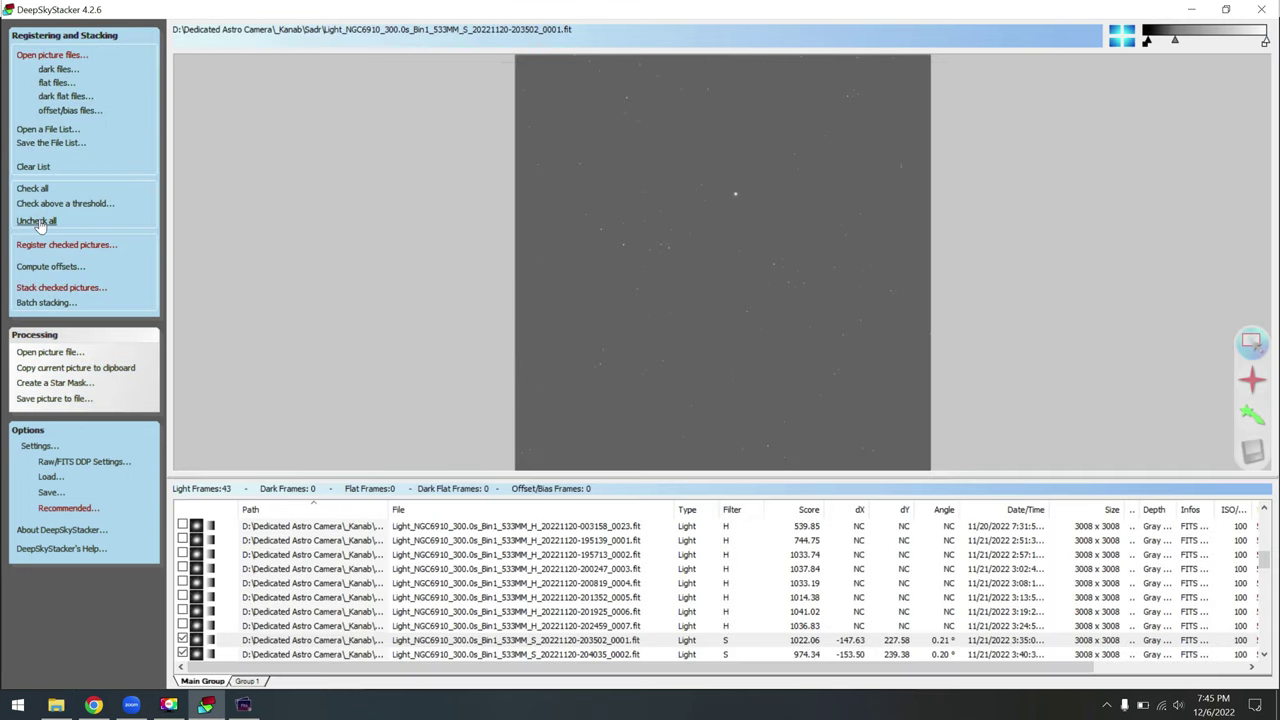
{"action": "left_click", "coordinate": [36, 220]}
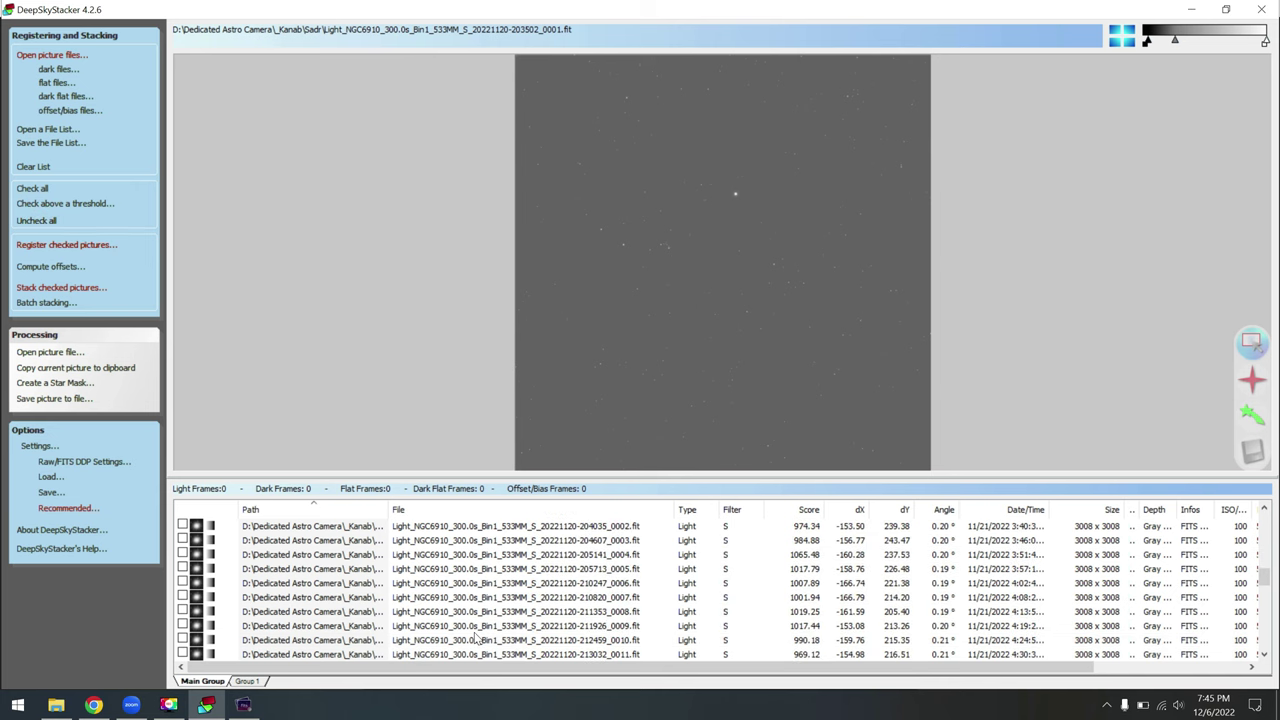
{"action": "left_click", "coordinate": [477, 611]}
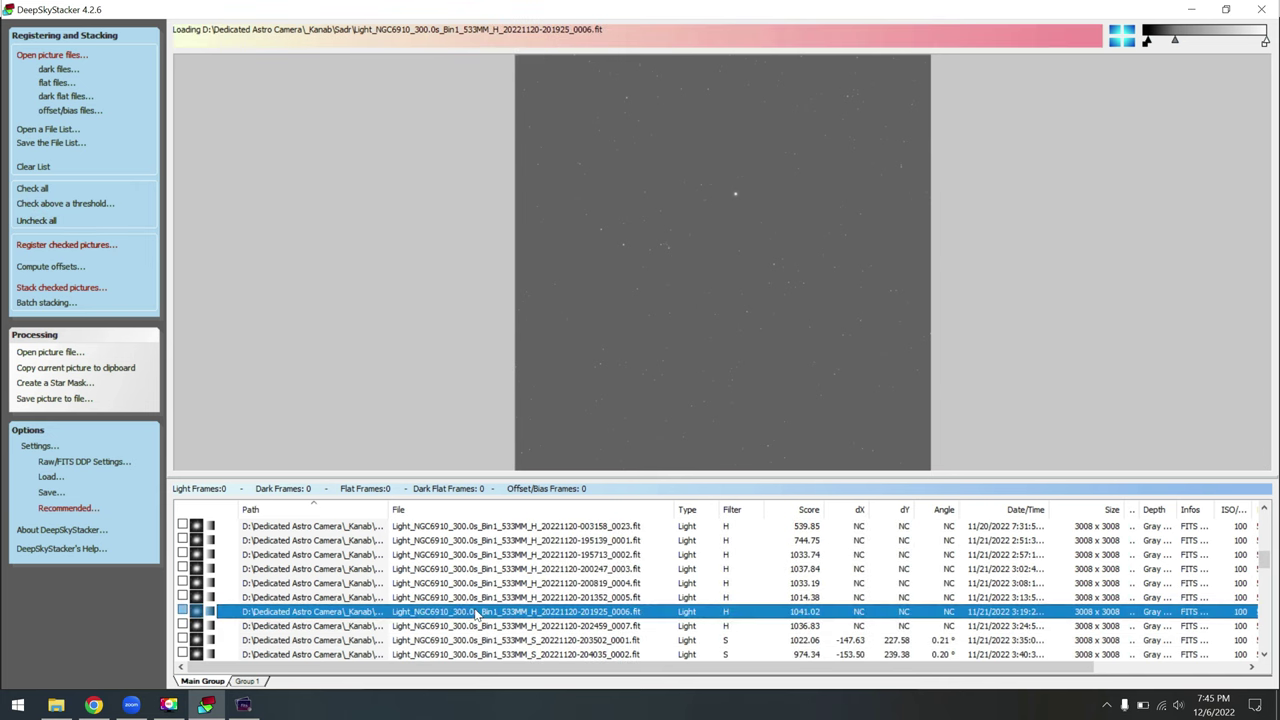
{"action": "left_click", "coordinate": [499, 626]}
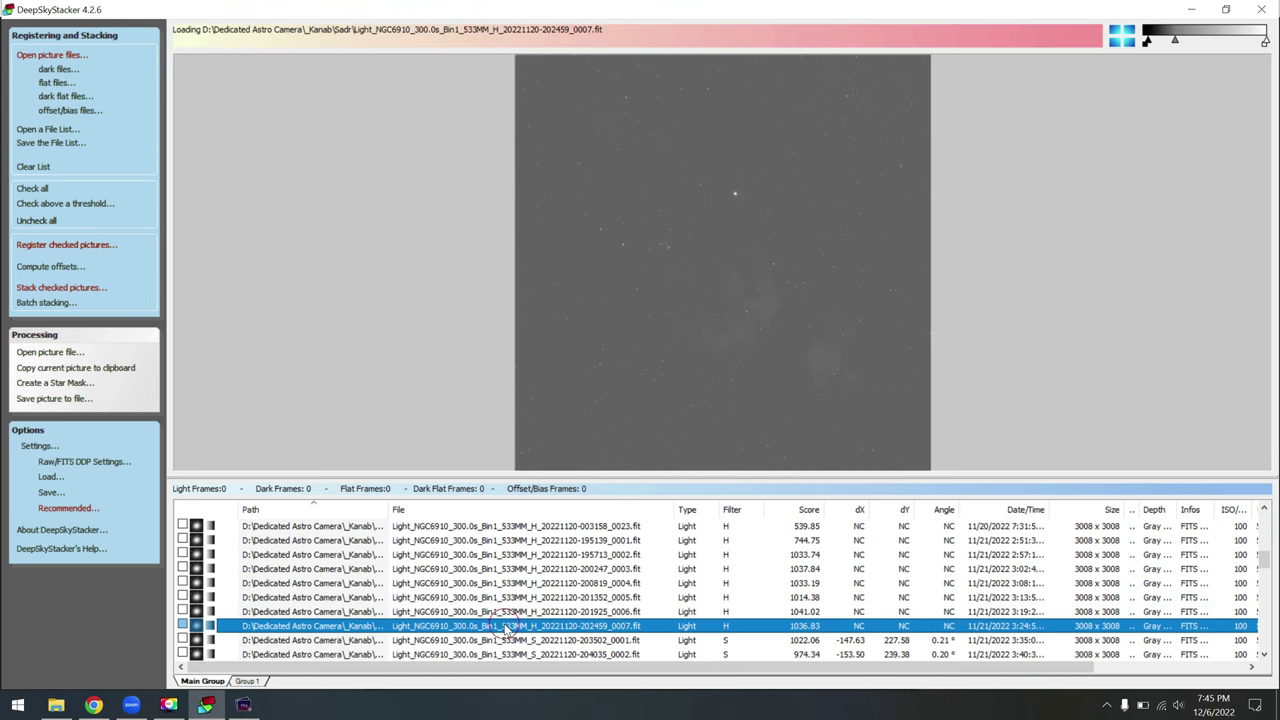
{"action": "scroll", "coordinate": [540, 632], "scroll_direction": "up", "scroll_amount": 5}
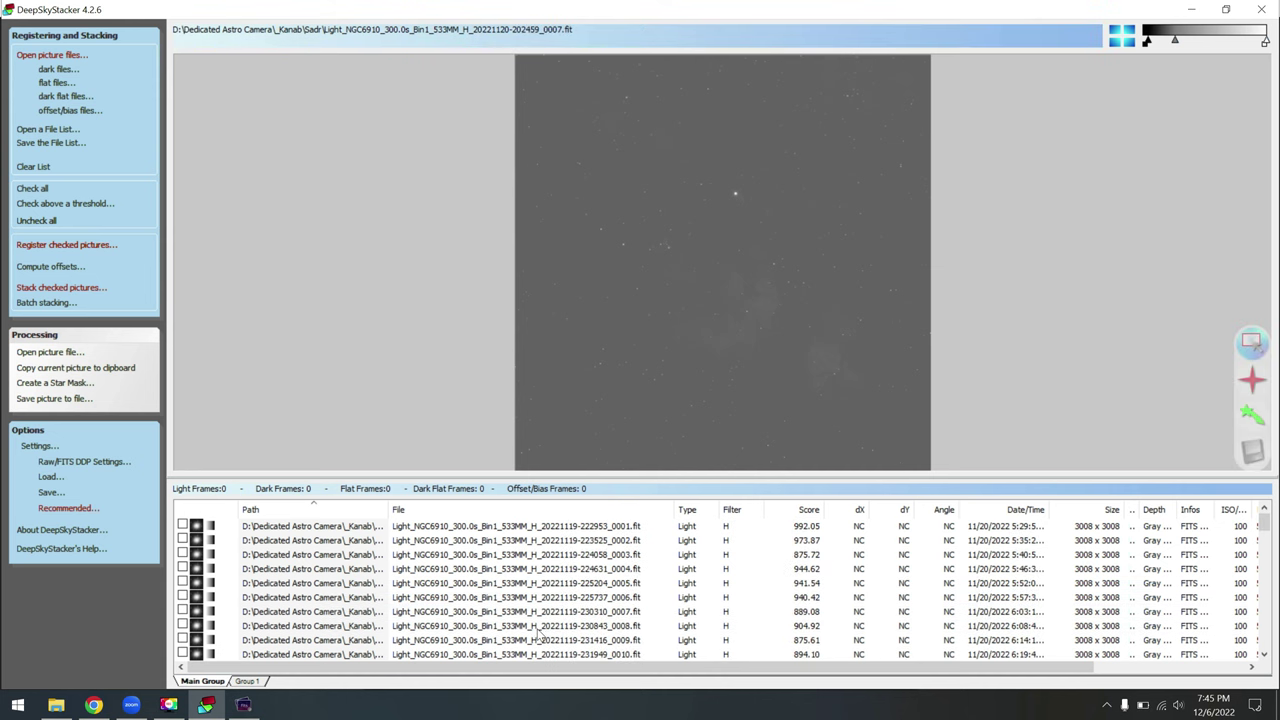
{"action": "key", "text": "ctrl+a"}
{"action": "right_click", "coordinate": [507, 529]}
{"action": "left_click", "coordinate": [525, 326]}
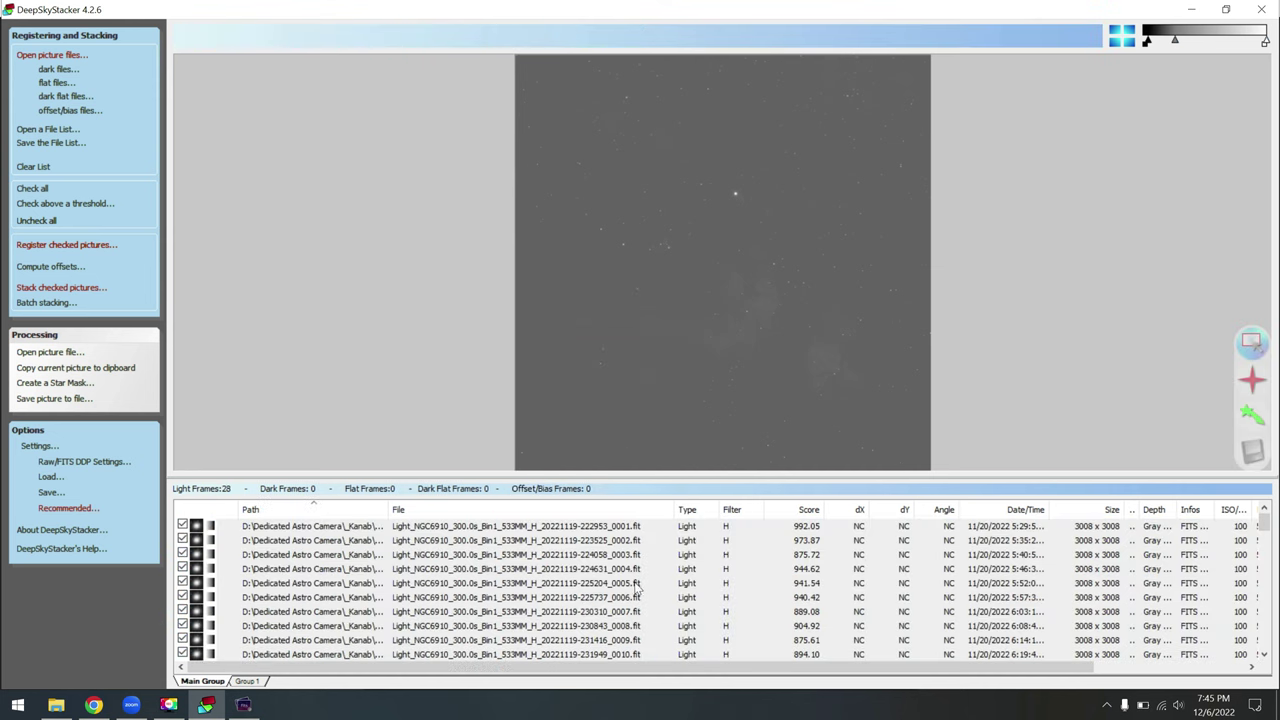
Step: Review the checked H frames and stack them in Standard mode with Kappa-Sigma and per-channel background calibration
{"action": "scroll", "coordinate": [650, 595], "scroll_direction": "down", "scroll_amount": 6}
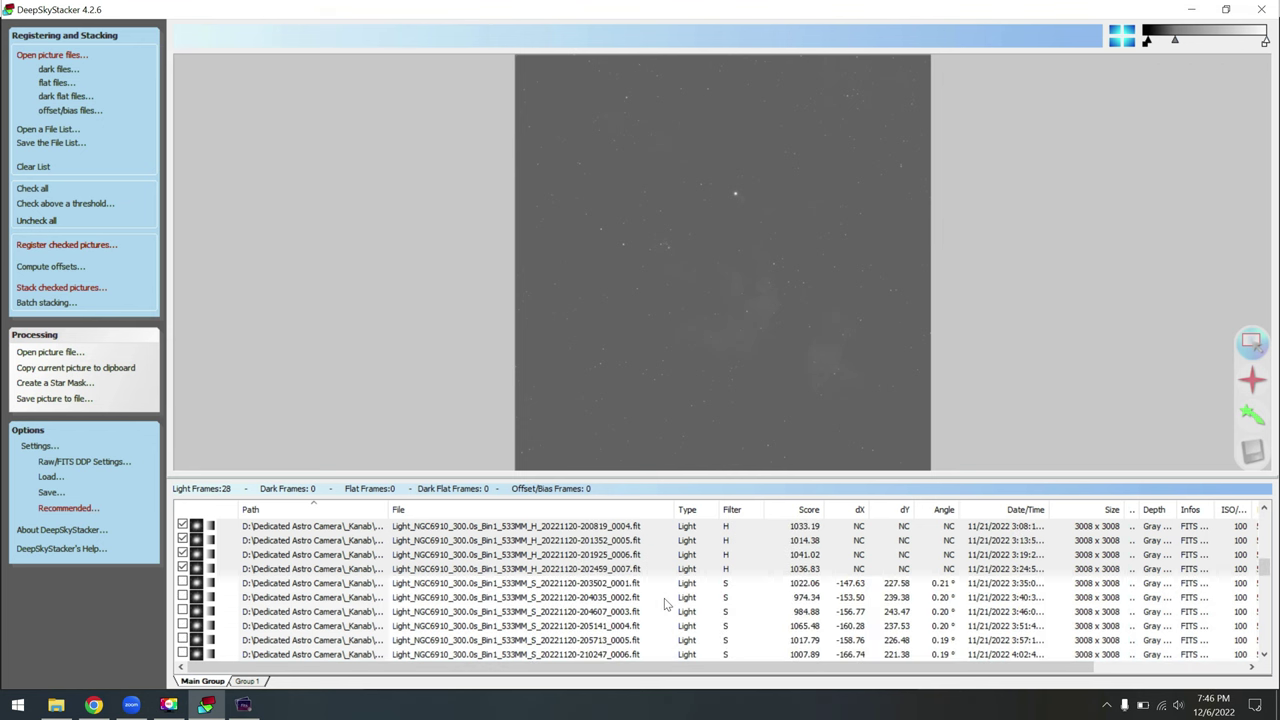
{"action": "scroll", "coordinate": [665, 603], "scroll_direction": "up", "scroll_amount": 6}
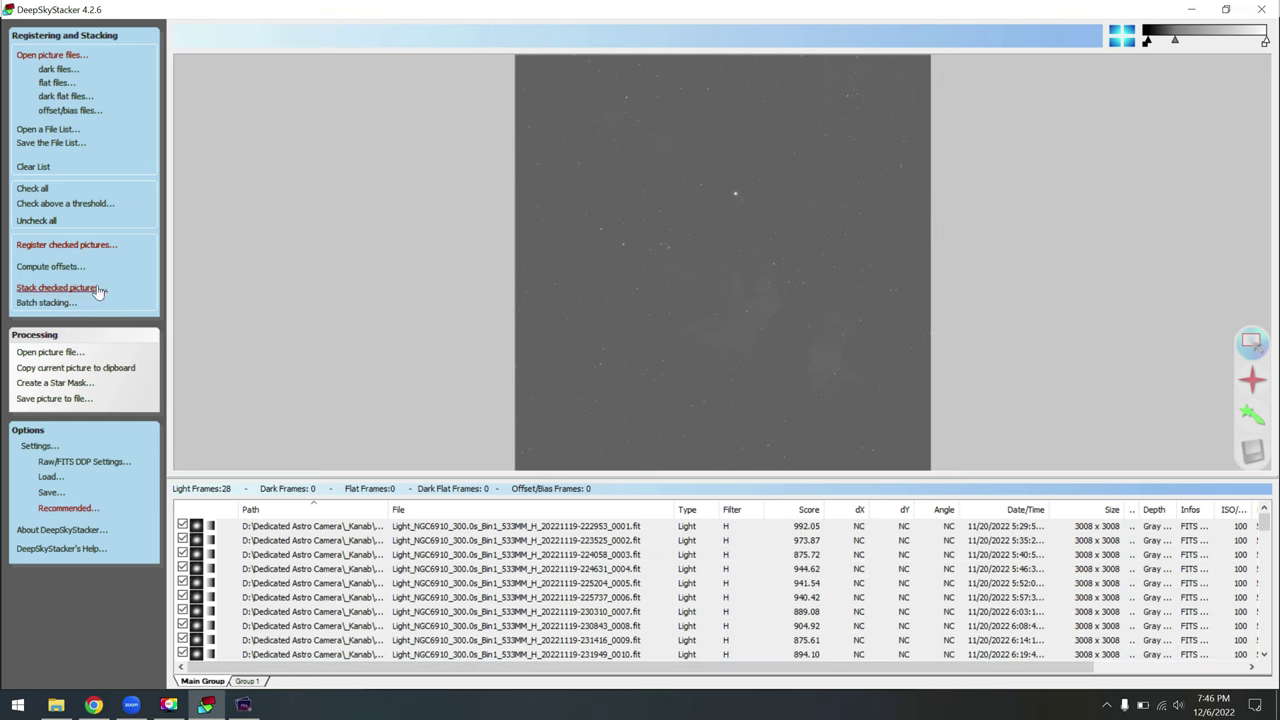
{"action": "left_click", "coordinate": [76, 288]}
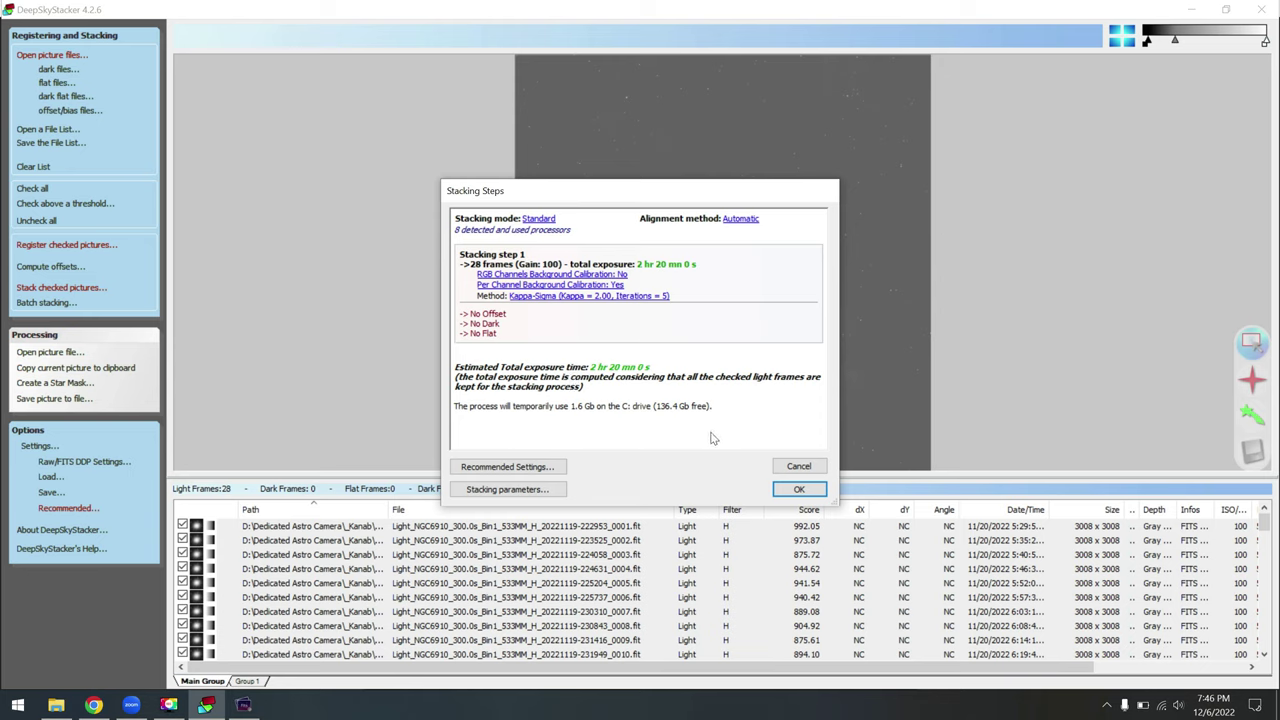
{"action": "left_click", "coordinate": [796, 489]}
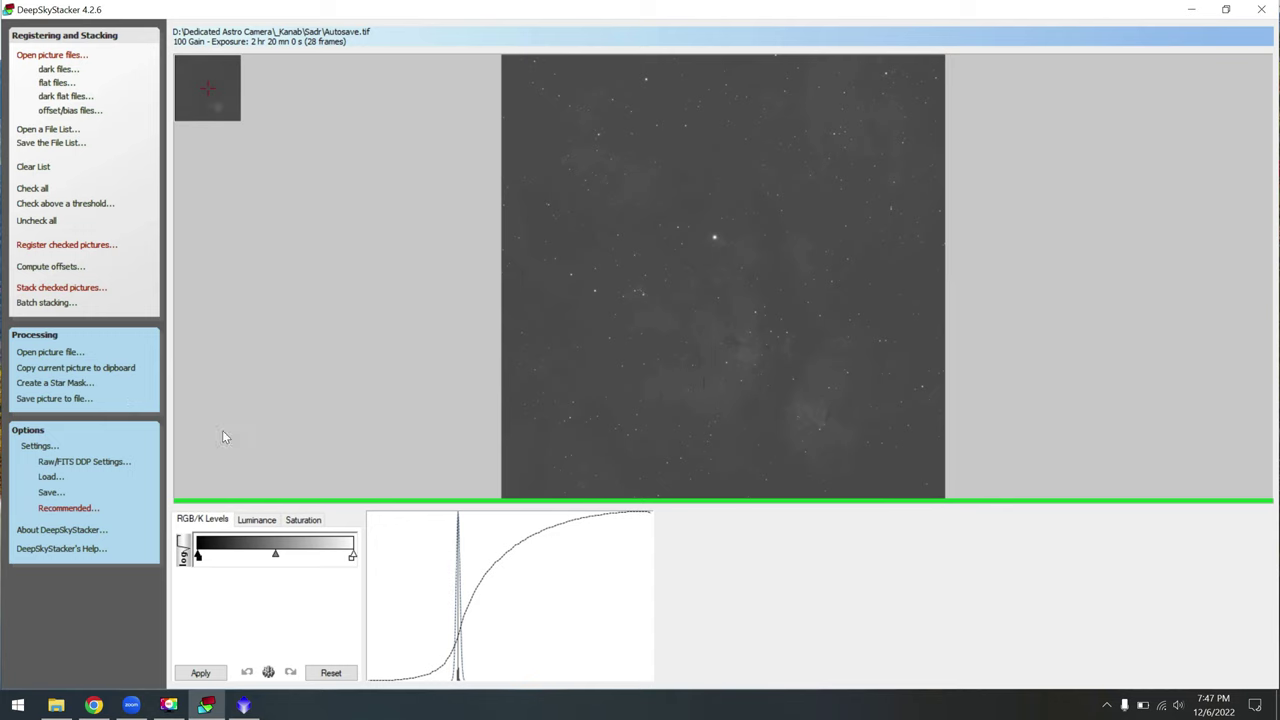
Step: Switch to File Explorer and rename the new Autosave.tif in the Sadr folder to H-Alpha32.tif
{"action": "left_click", "coordinate": [56, 705]}
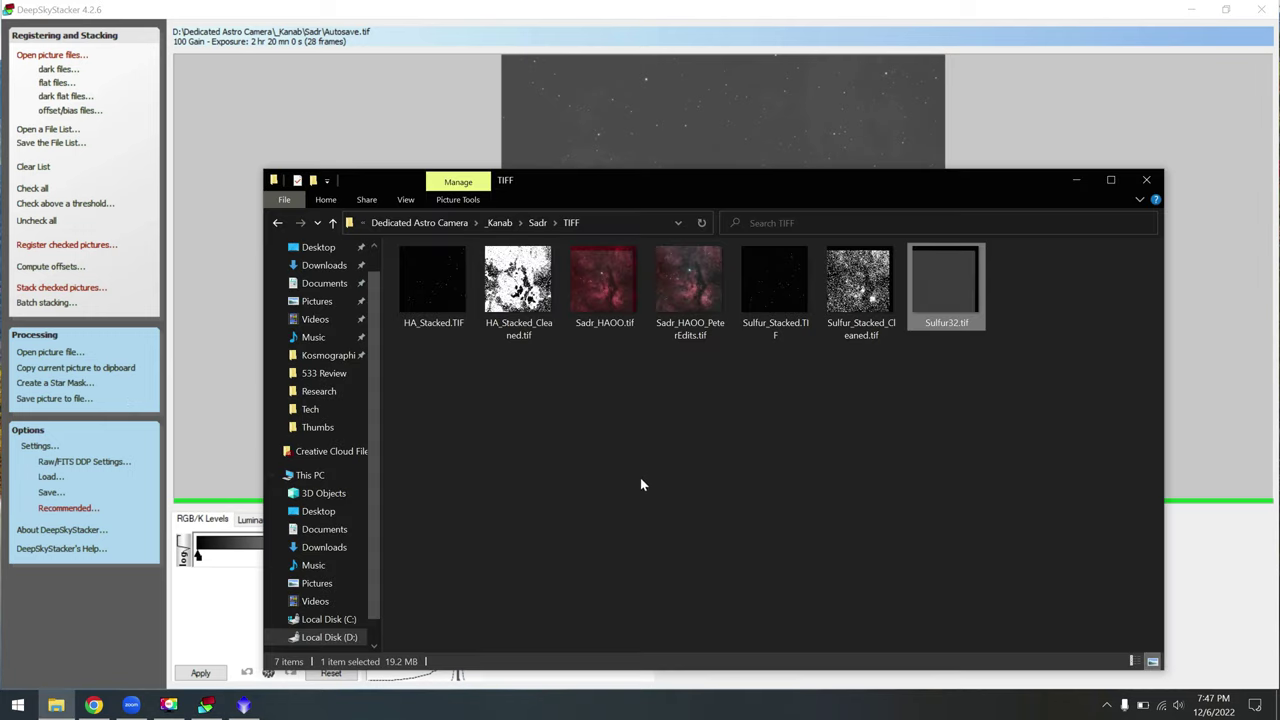
{"action": "left_click", "coordinate": [540, 223]}
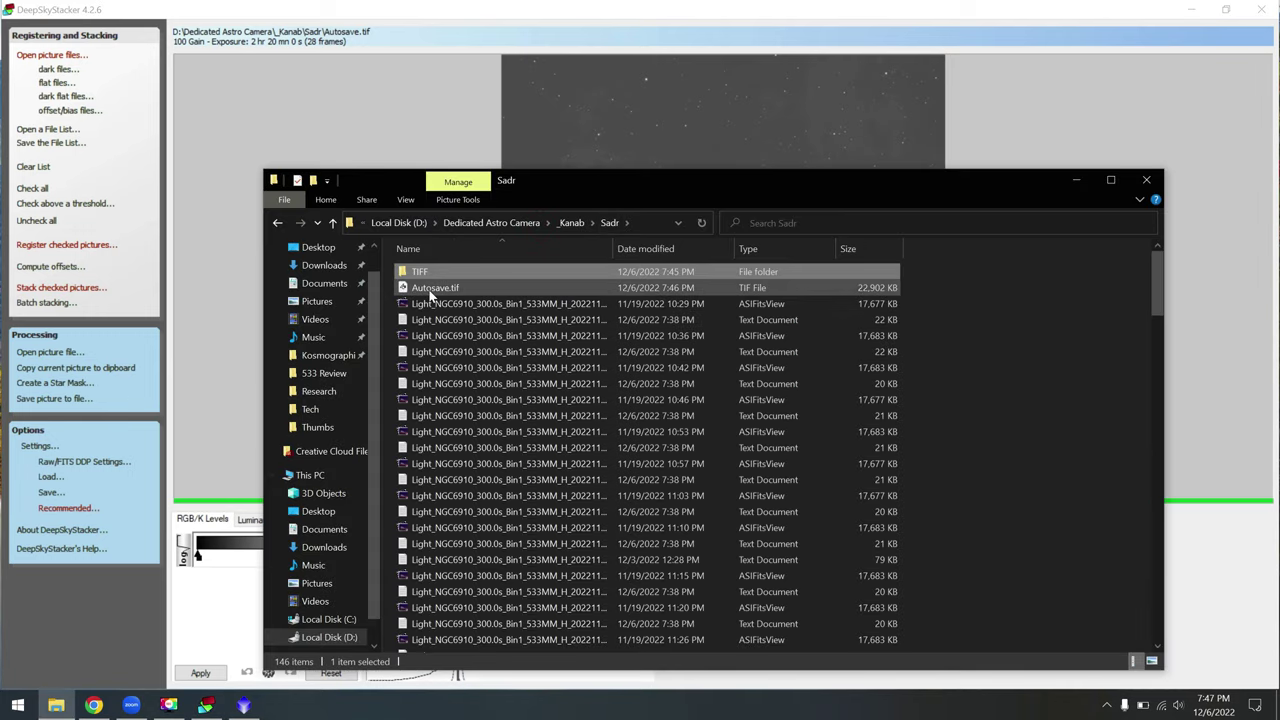
{"action": "left_click", "coordinate": [435, 289]}
{"action": "left_click", "coordinate": [435, 289]}
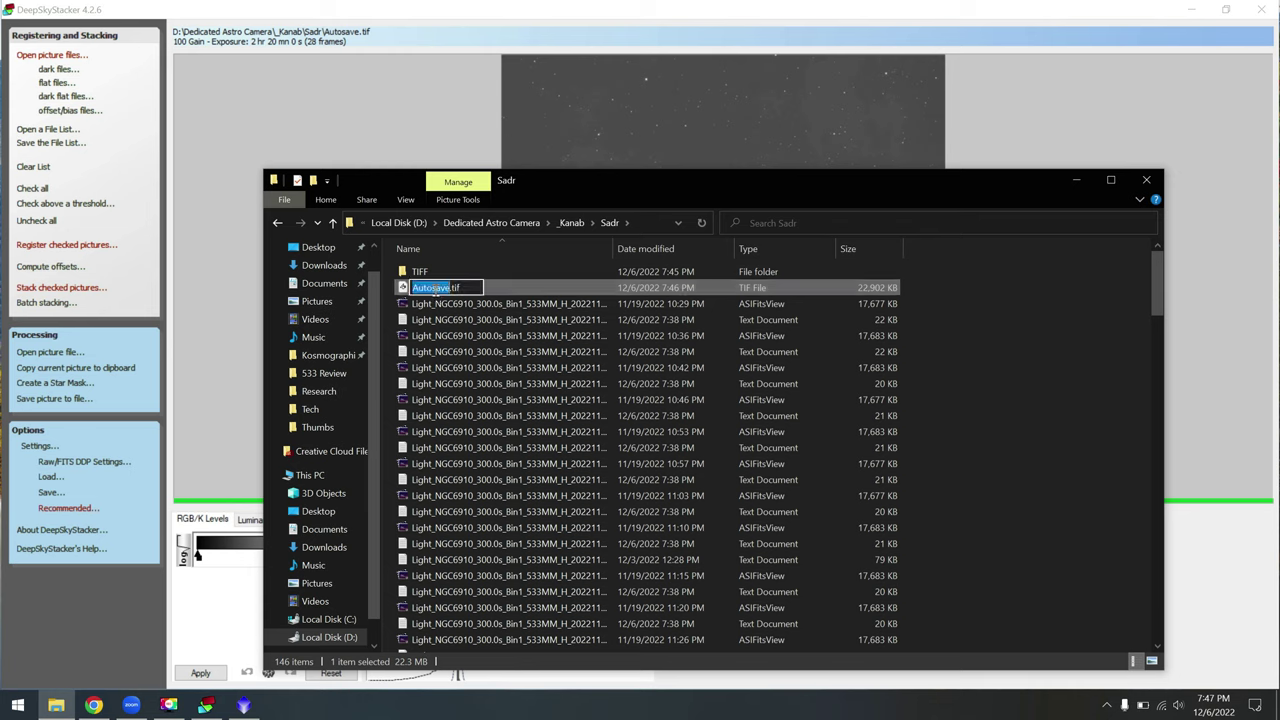
{"action": "type", "text": "H-A"}
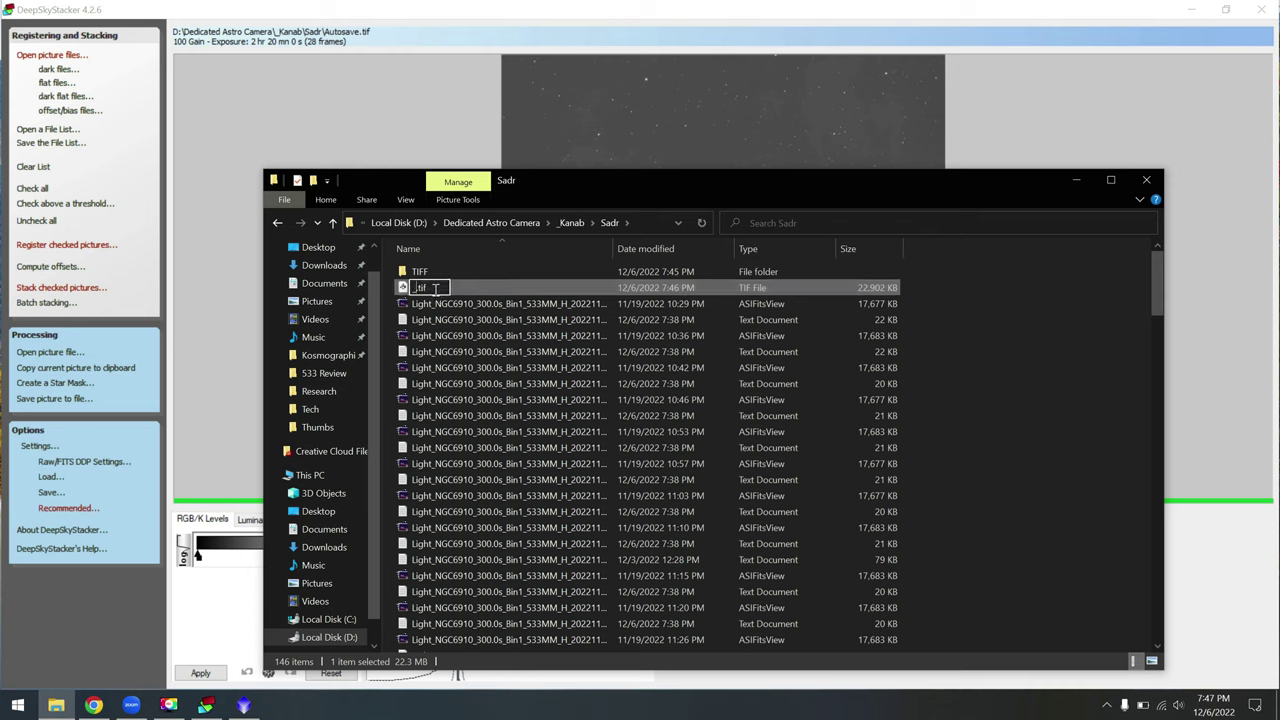
{"action": "type", "text": "lpha32"}
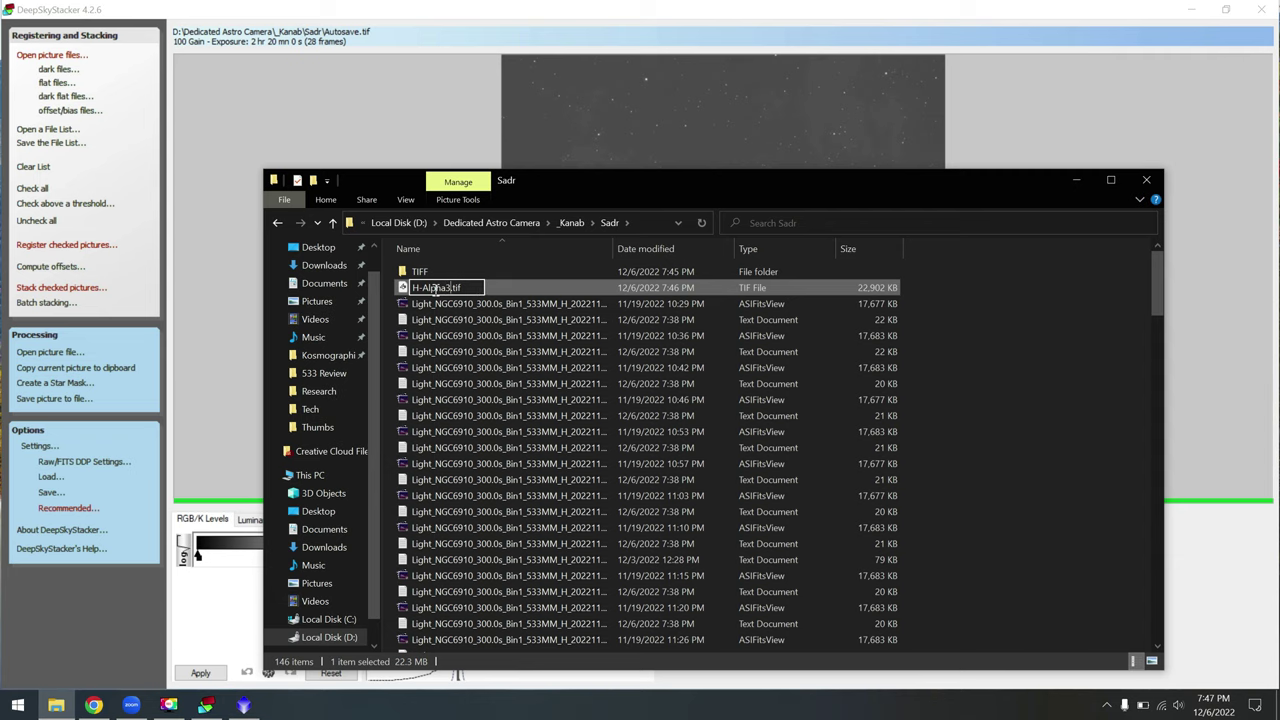
{"action": "key", "text": "Return"}
Step: Move H-Alpha32.tif into the TIFF subfolder, check it alongside Sulfur32.tif there, and minimize File Explorer
{"action": "mouse_move", "coordinate": [434, 289]}
{"action": "left_mouse_down"}
{"action": "mouse_move", "coordinate": [425, 268]}
{"action": "mouse_move", "coordinate": [435, 271]}
{"action": "left_mouse_up"}
{"action": "double_click", "coordinate": [435, 271]}
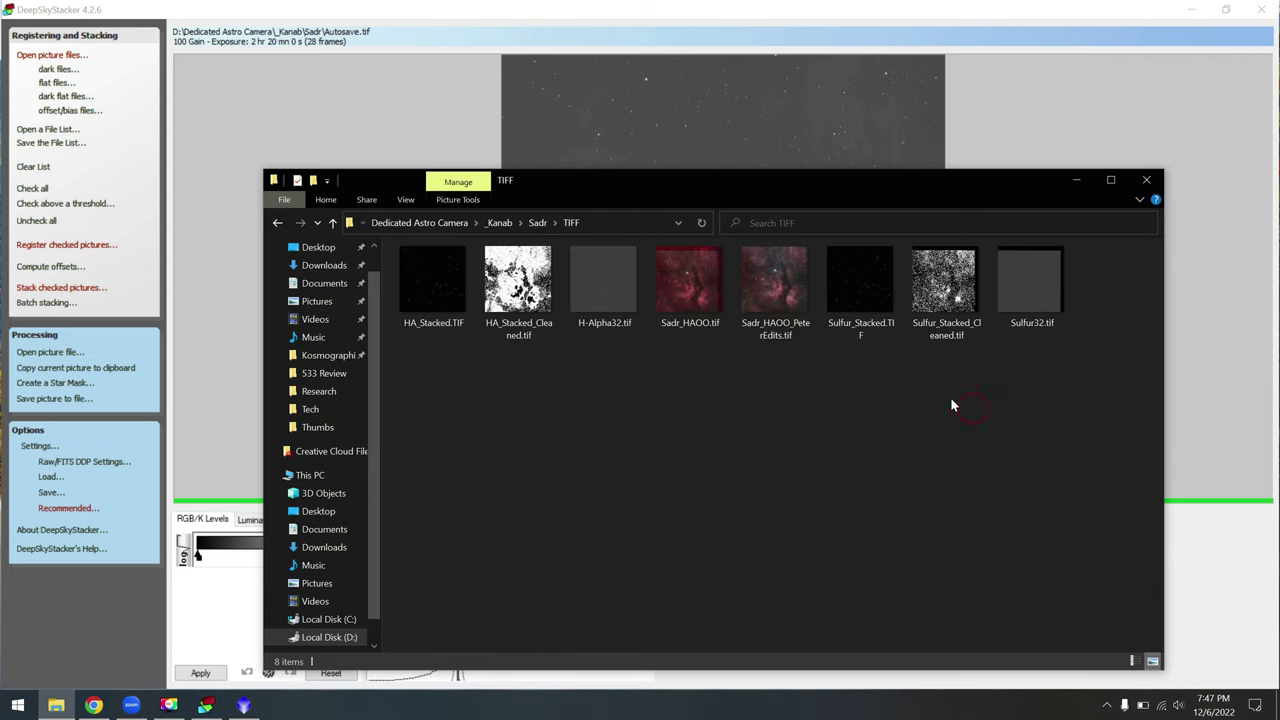
{"action": "left_click", "coordinate": [587, 292]}
{"action": "left_click", "coordinate": [1028, 288]}
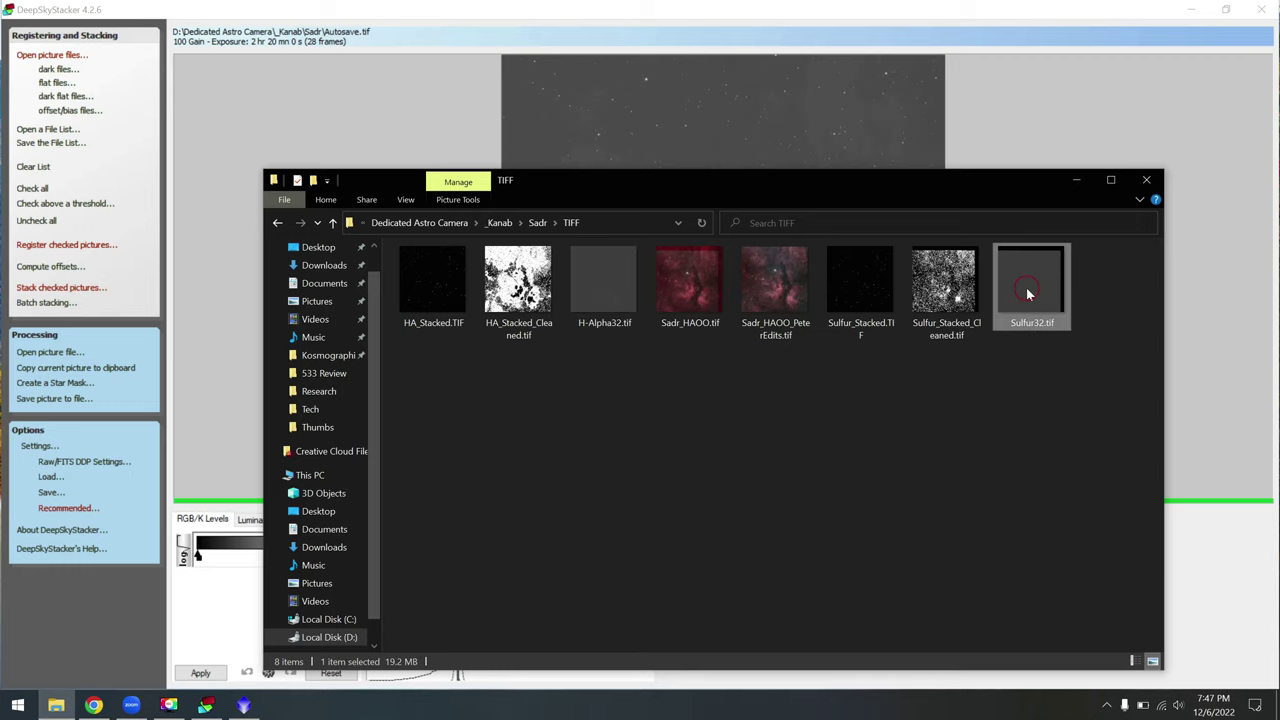
{"action": "left_click", "coordinate": [1077, 182]}
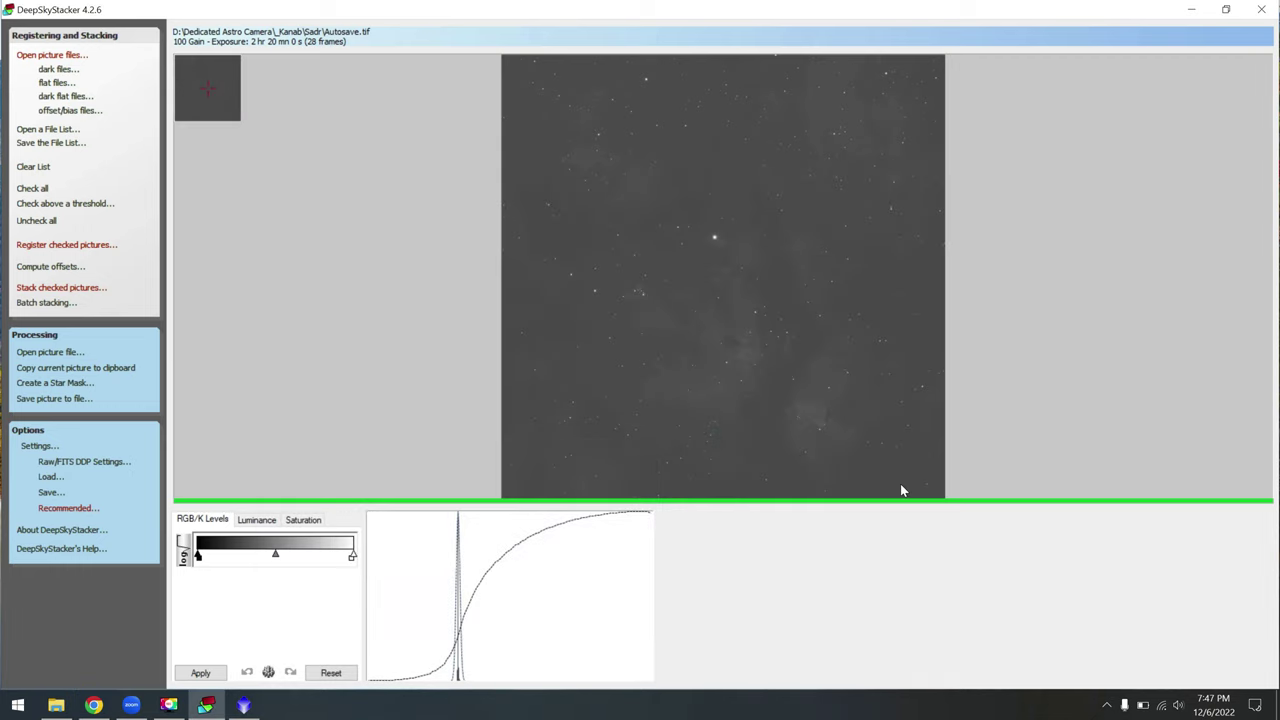
Step: Close DeepSkyStacker and switch to PixInsight
{"action": "left_click", "coordinate": [1264, 9]}
{"action": "left_click", "coordinate": [686, 407]}
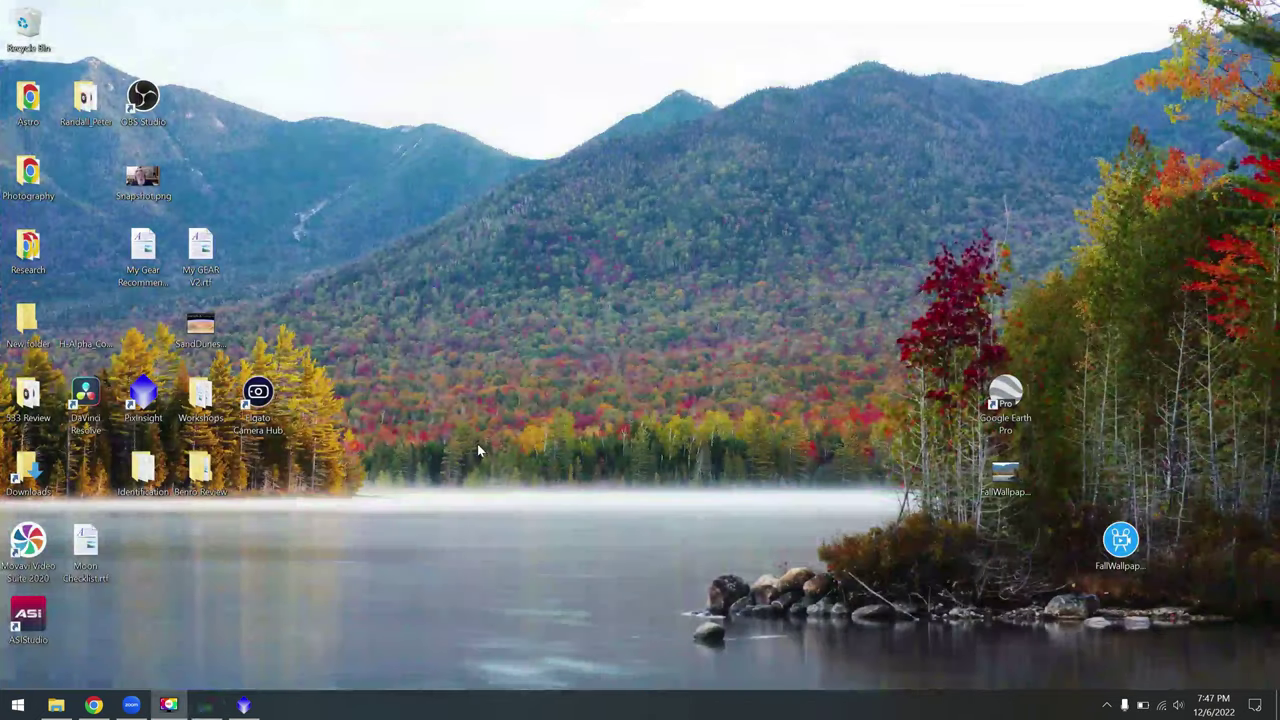
{"action": "left_click", "coordinate": [205, 706]}
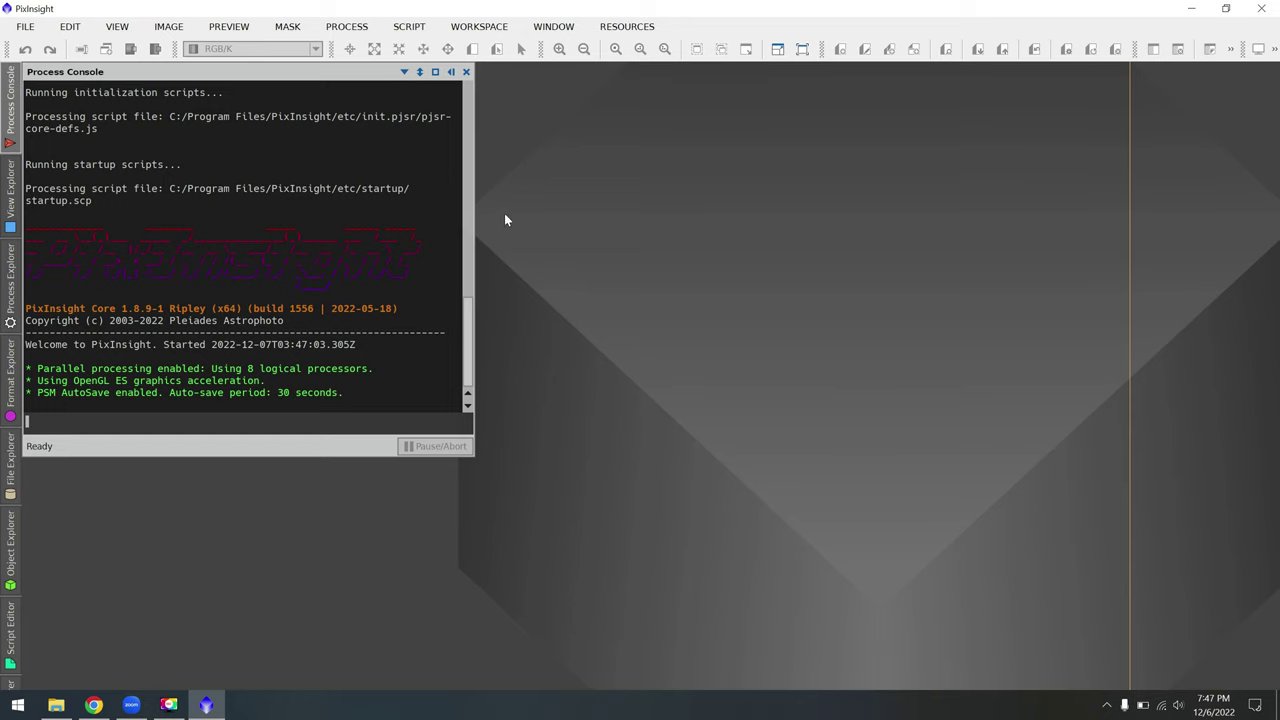
Step: Open H-Alpha32.tif and Sulfur32.tif together from the Sadr folder's TIFF subfolder
{"action": "left_click", "coordinate": [25, 26]}
{"action": "left_click", "coordinate": [40, 49]}
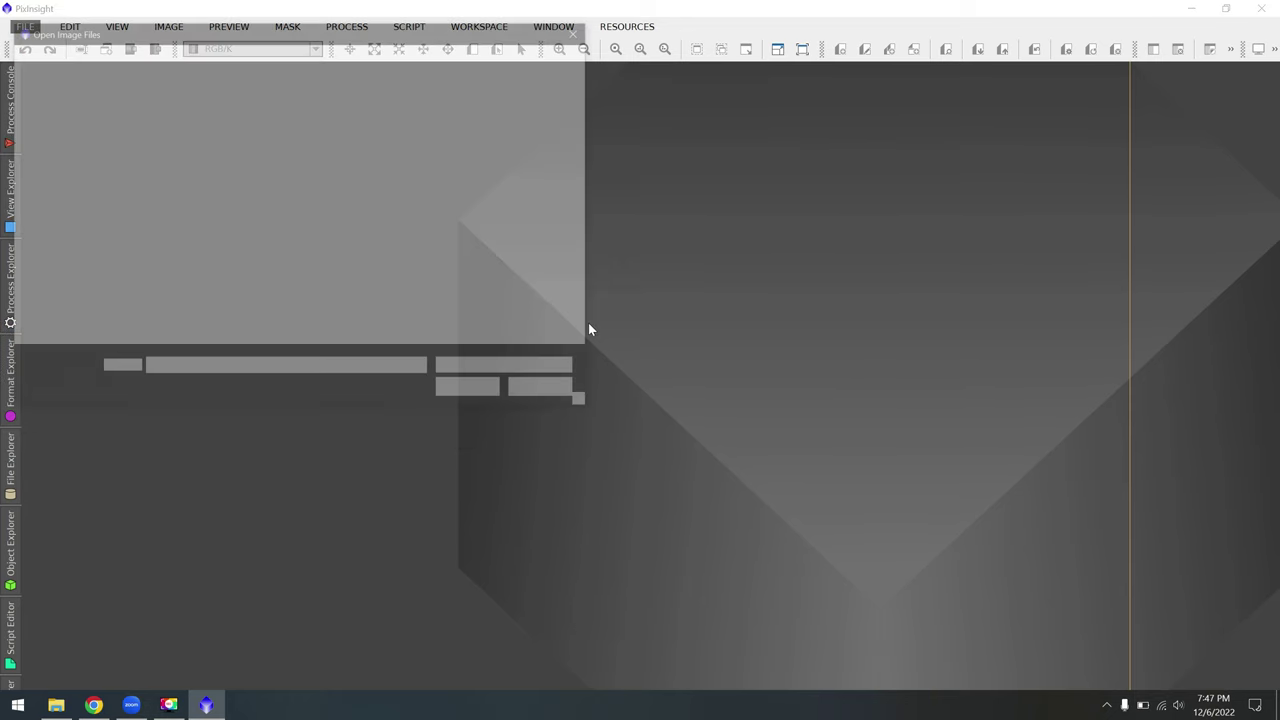
{"action": "left_click", "coordinate": [244, 56]}
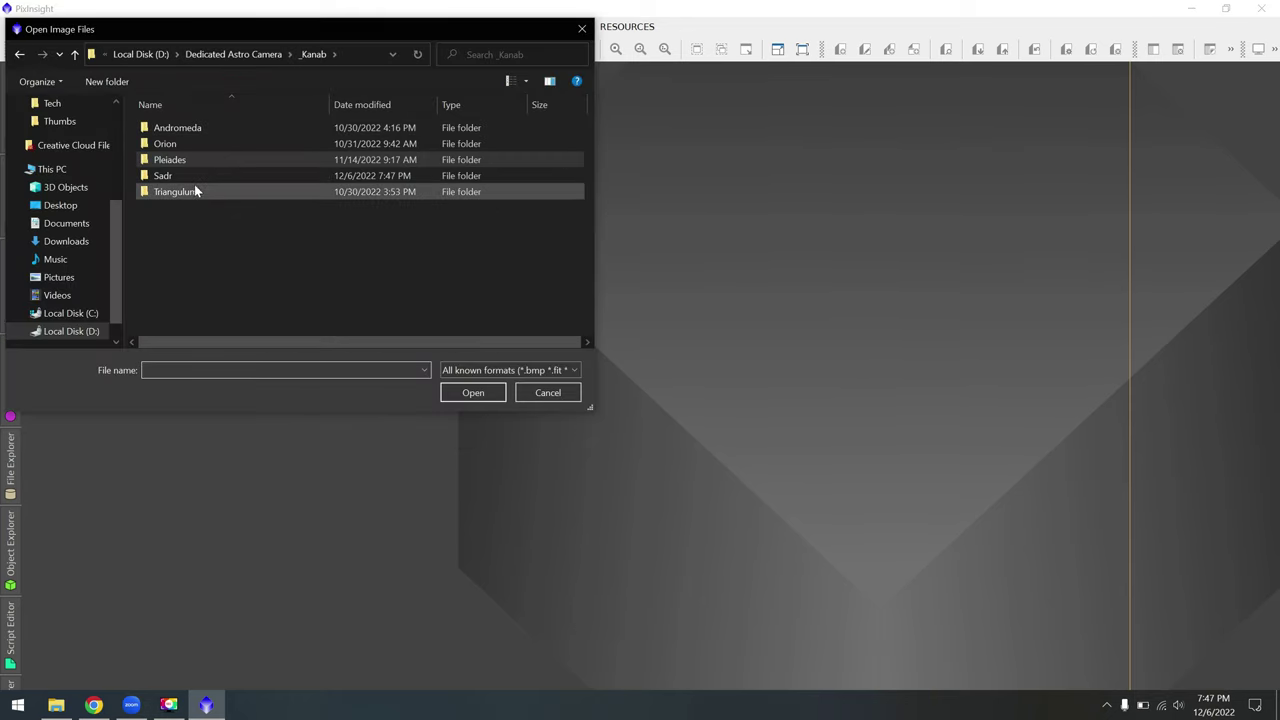
{"action": "double_click", "coordinate": [180, 176]}
{"action": "double_click", "coordinate": [170, 127]}
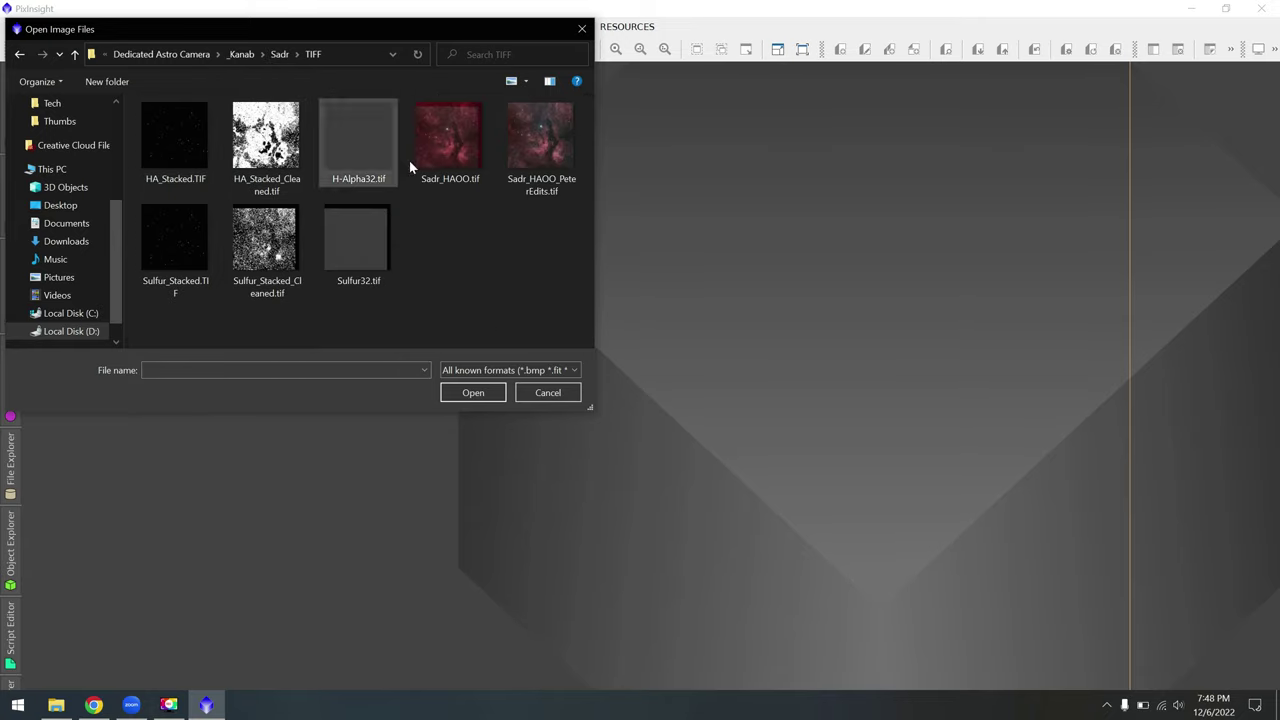
{"action": "left_click", "coordinate": [371, 263]}
{"action": "left_click", "coordinate": [367, 160], "text": "ctrl"}
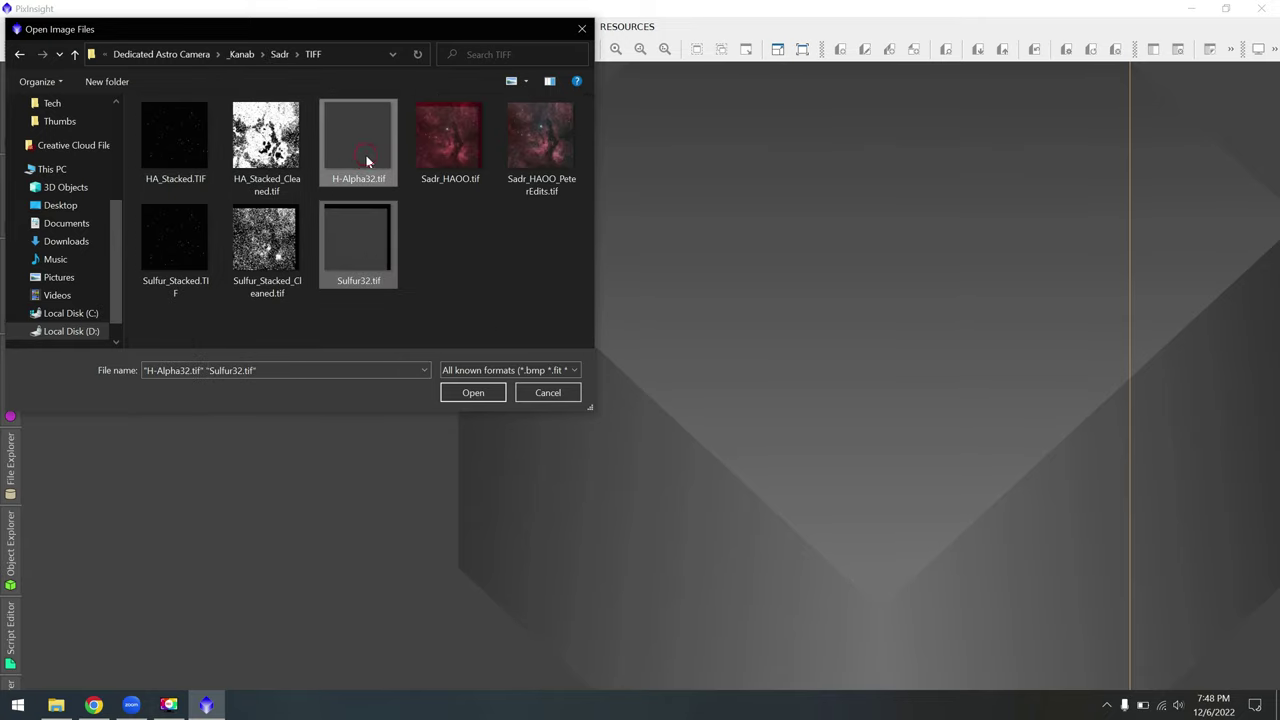
{"action": "left_click", "coordinate": [472, 392]}
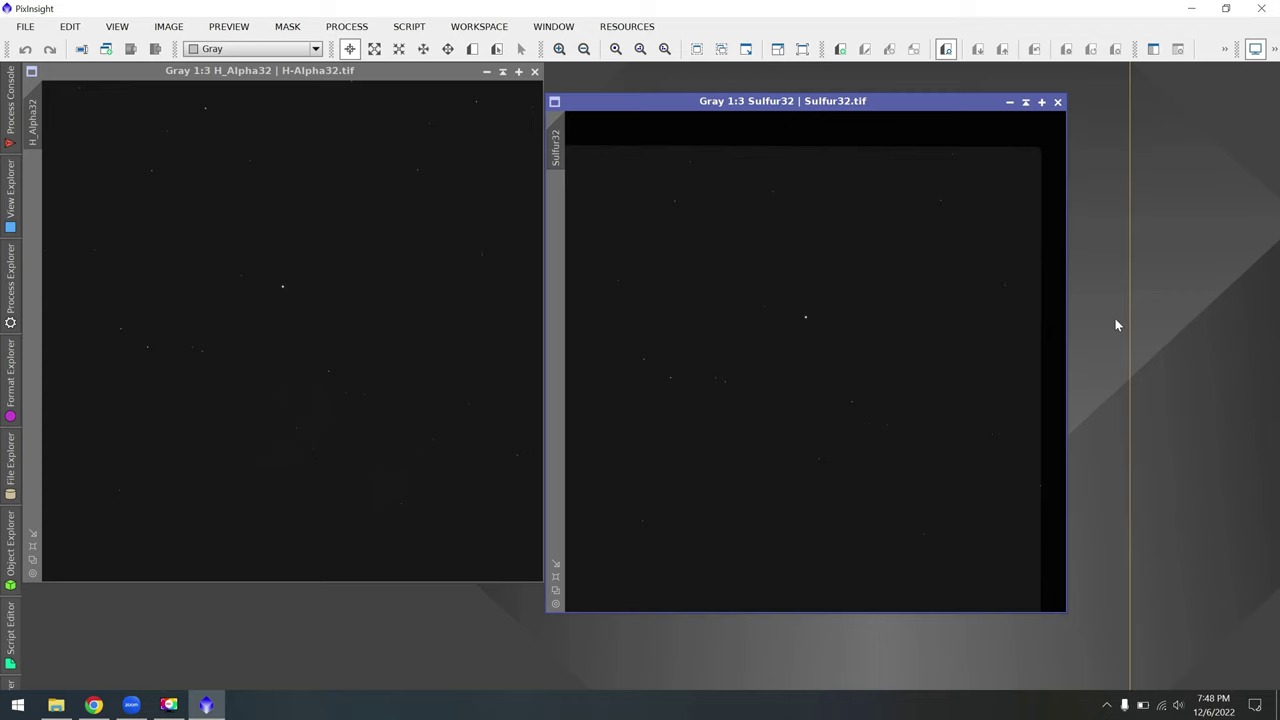
Step: Auto-stretch the screen display of Sulfur32 and H_Alpha32, and inspect the nebula detail in H_Alpha32
{"action": "key", "text": "ctrl+a"}
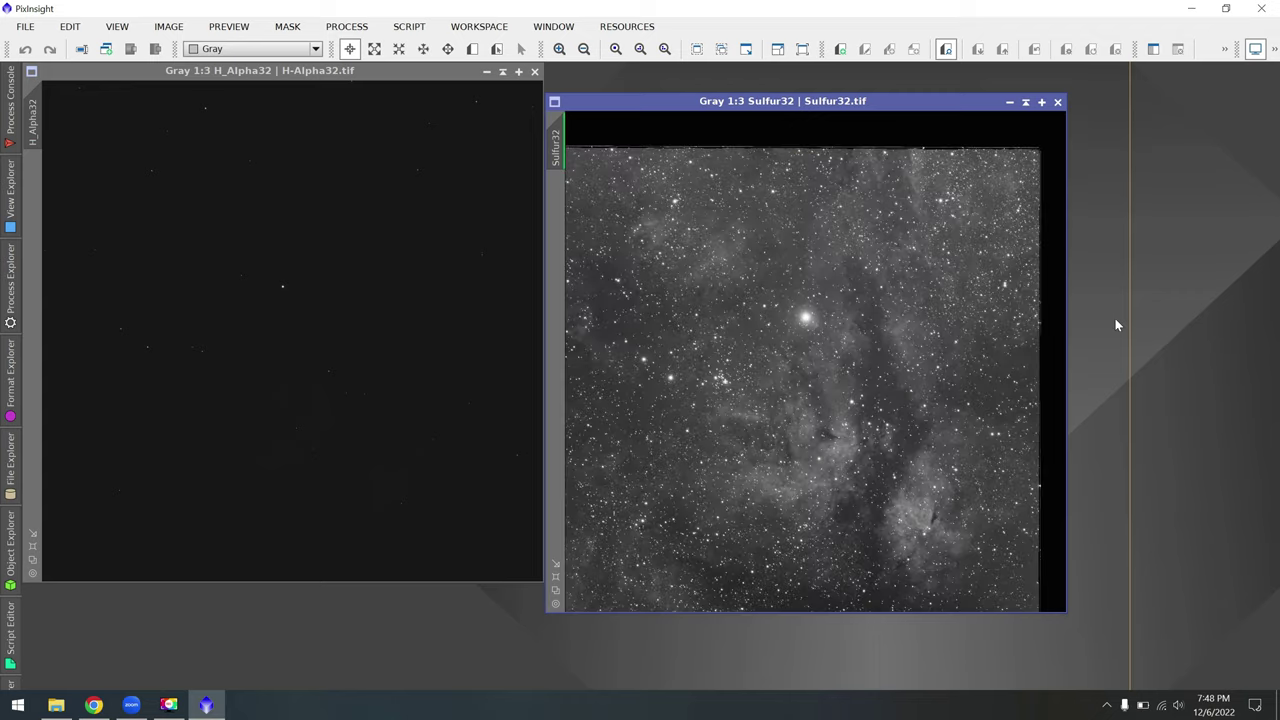
{"action": "left_click", "coordinate": [280, 75]}
{"action": "key", "text": "ctrl+a"}
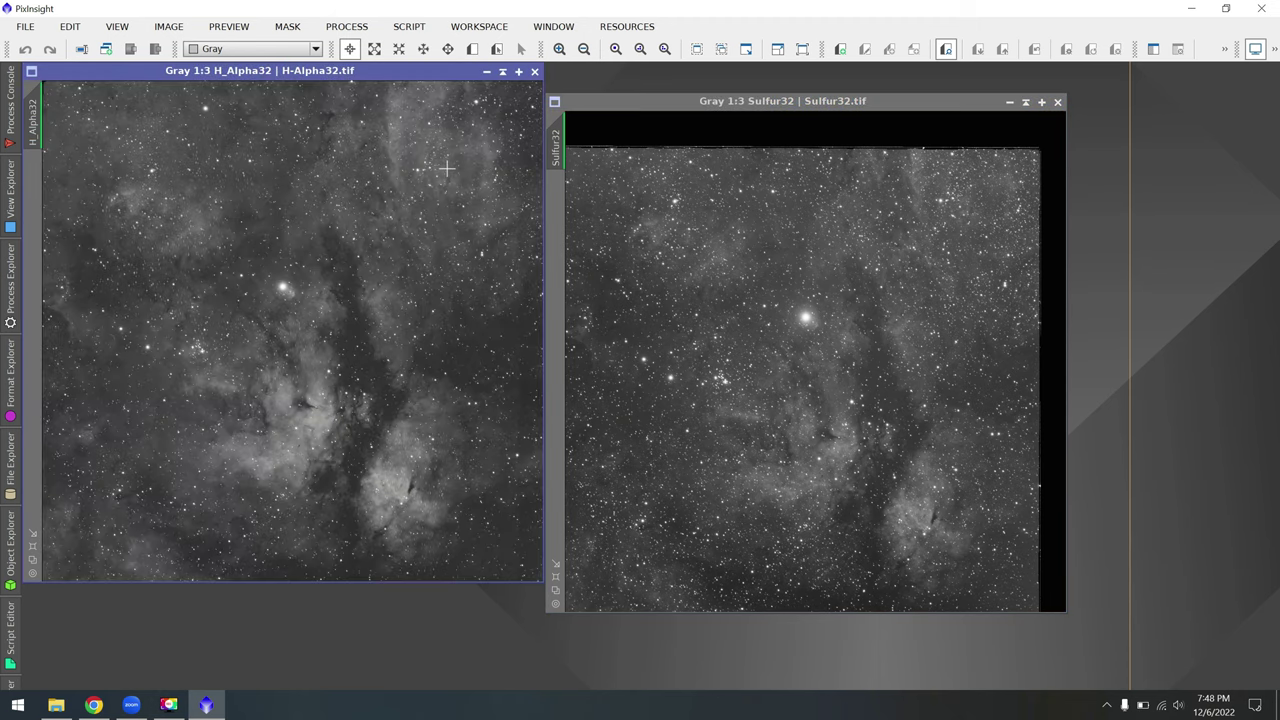
{"action": "scroll", "coordinate": [342, 412], "scroll_direction": "up", "scroll_amount": 4}
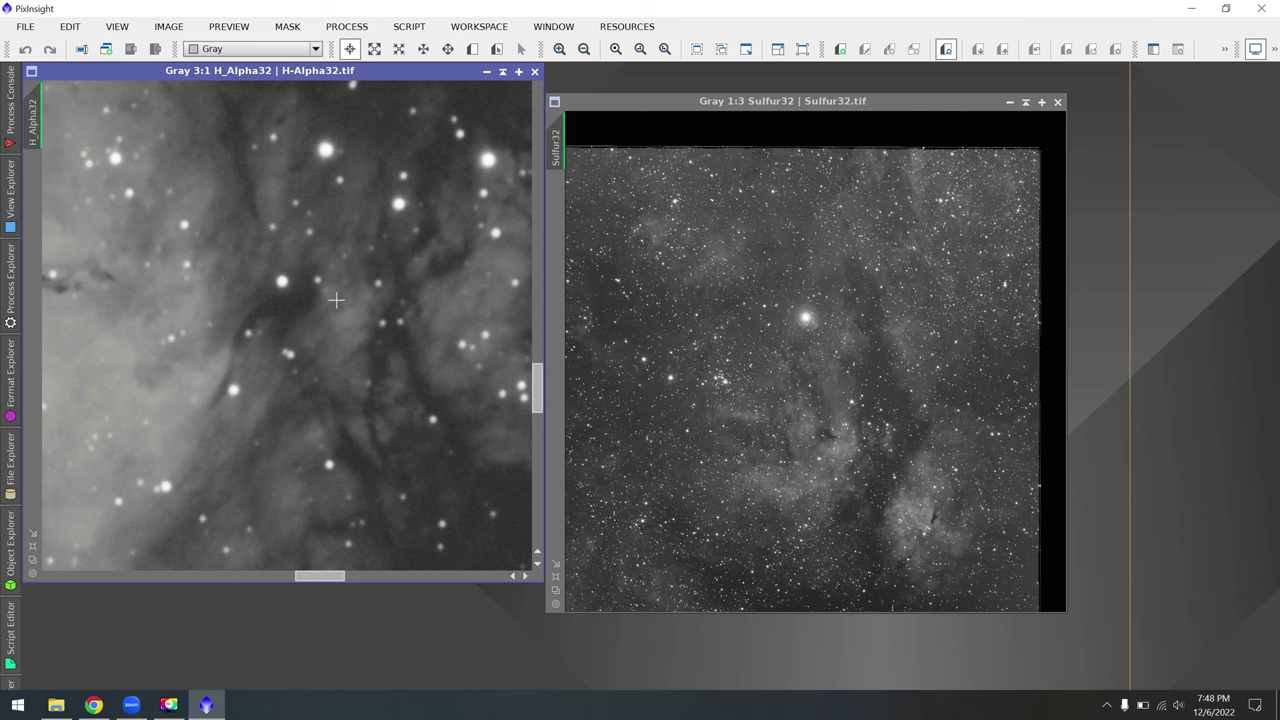
{"action": "scroll", "coordinate": [336, 300], "scroll_direction": "down", "scroll_amount": 5}
{"action": "left_click", "coordinate": [785, 328]}
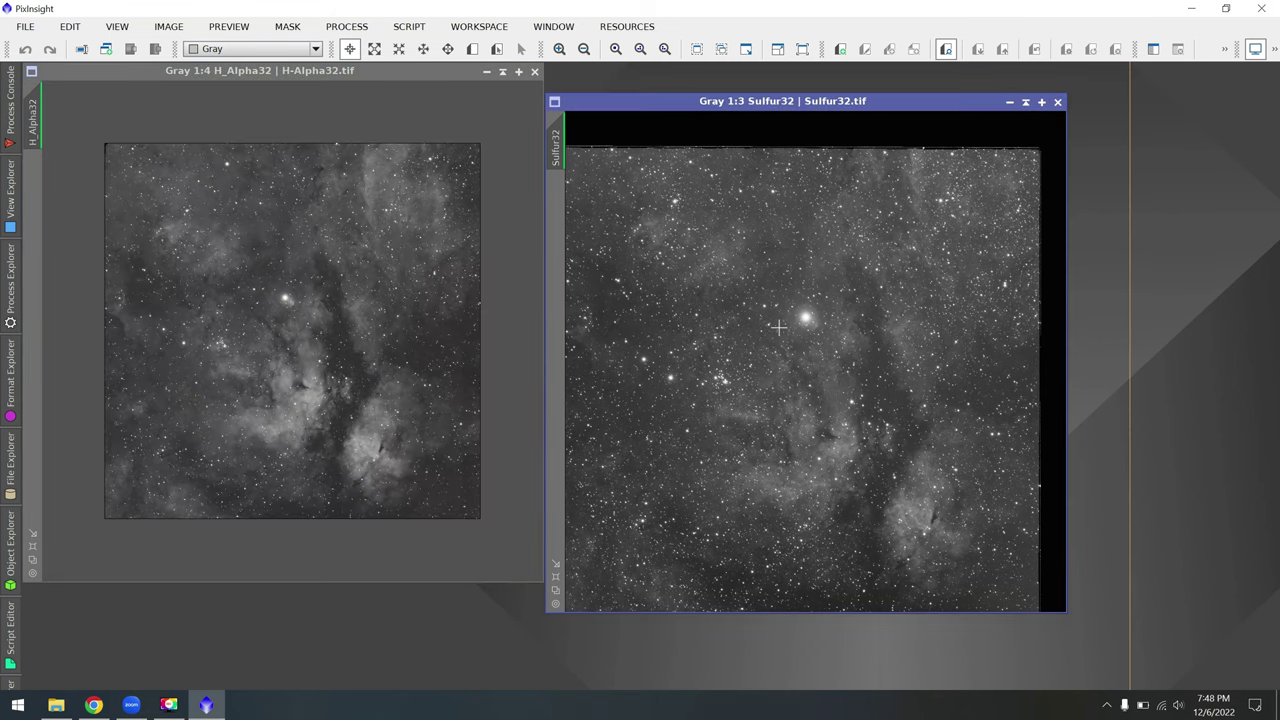
Step: Open the HistogramTransformation process and select H_Alpha32 as its view
{"action": "left_click", "coordinate": [347, 26]}
{"action": "mouse_move", "coordinate": [400, 16]}
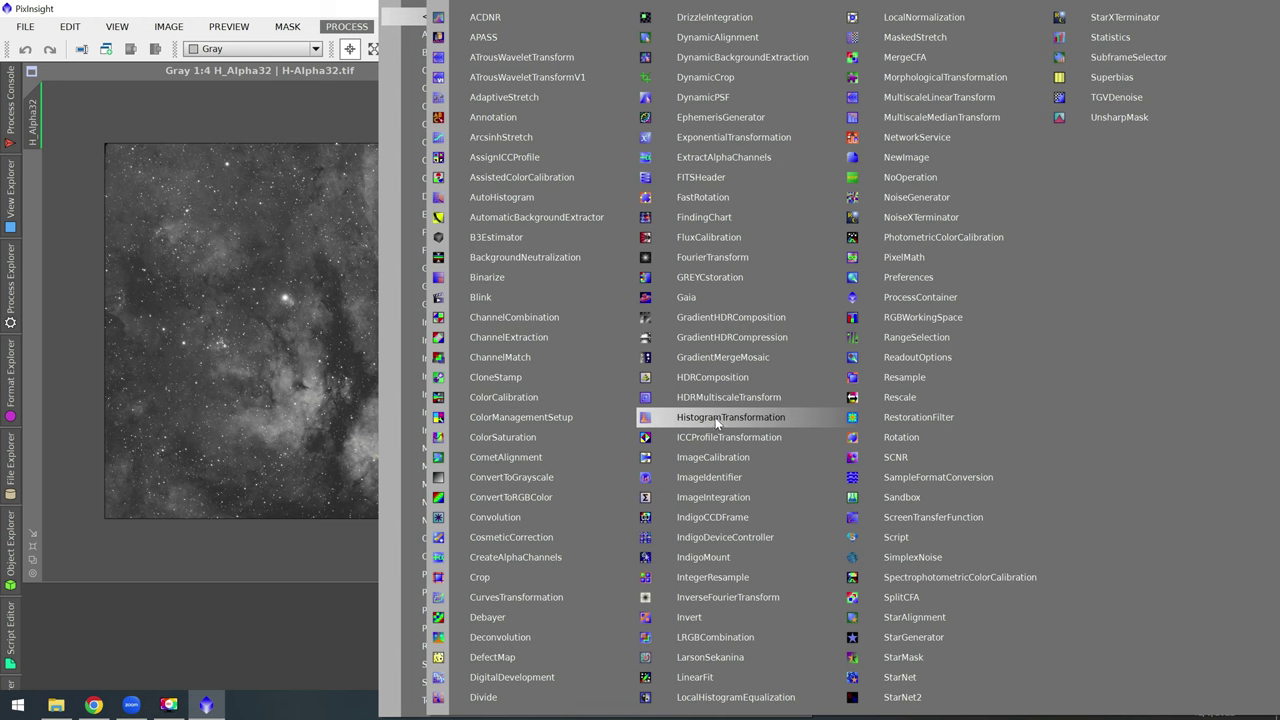
{"action": "left_click", "coordinate": [350, 27]}
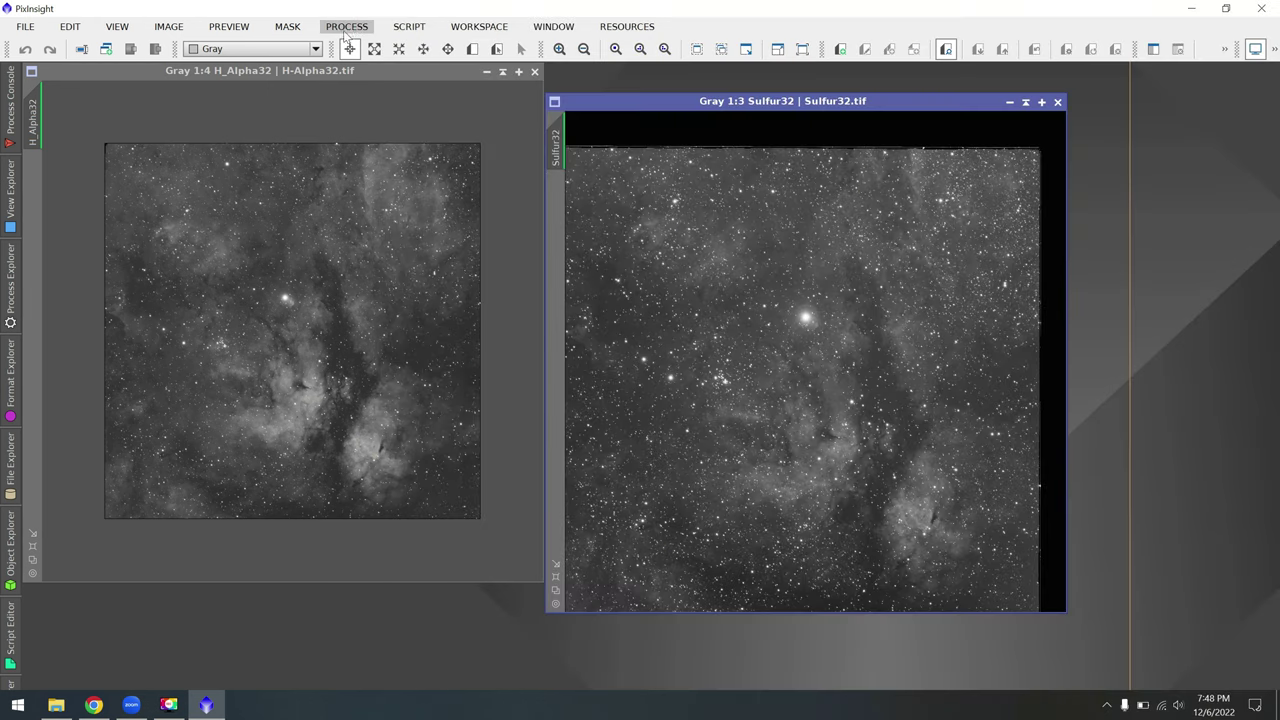
{"action": "left_click", "coordinate": [350, 27]}
{"action": "mouse_move", "coordinate": [430, 20]}
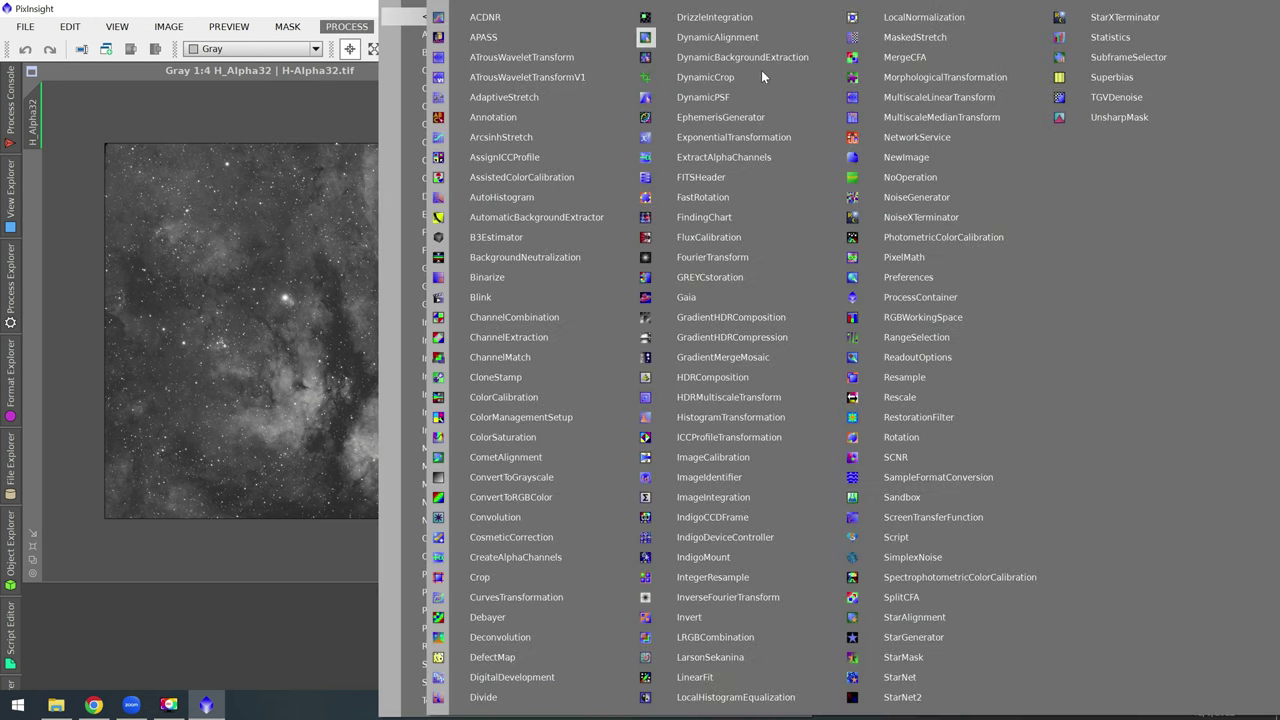
{"action": "left_click", "coordinate": [706, 417]}
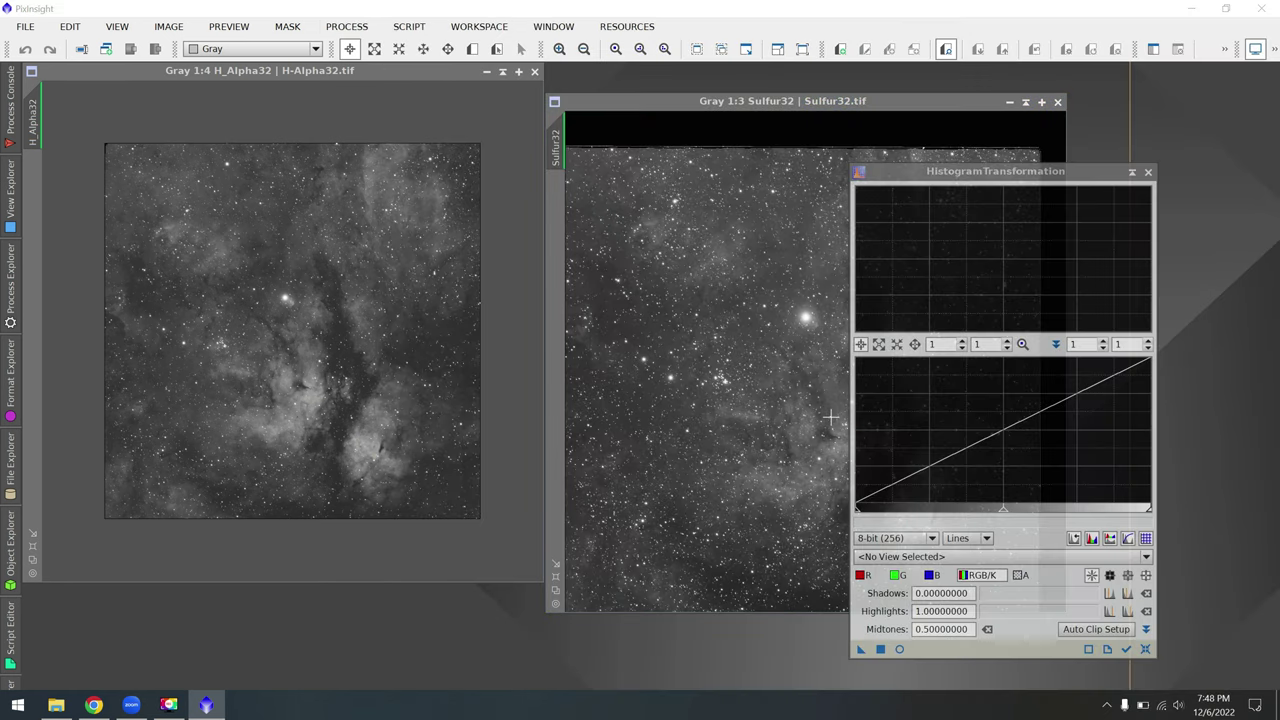
{"action": "left_click", "coordinate": [892, 558]}
{"action": "left_click", "coordinate": [893, 583]}
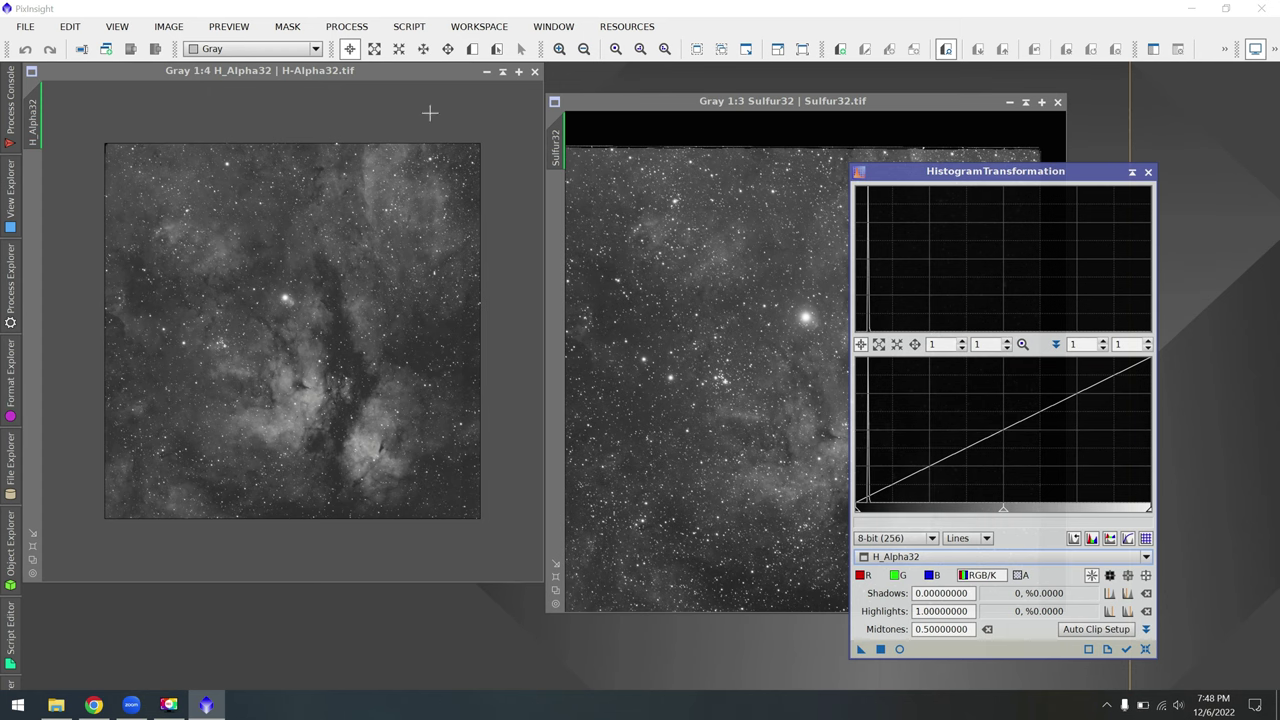
Step: Open the ScreenTransferFunction process and transfer its stretch settings to HistogramTransformation
{"action": "left_click", "coordinate": [347, 26]}
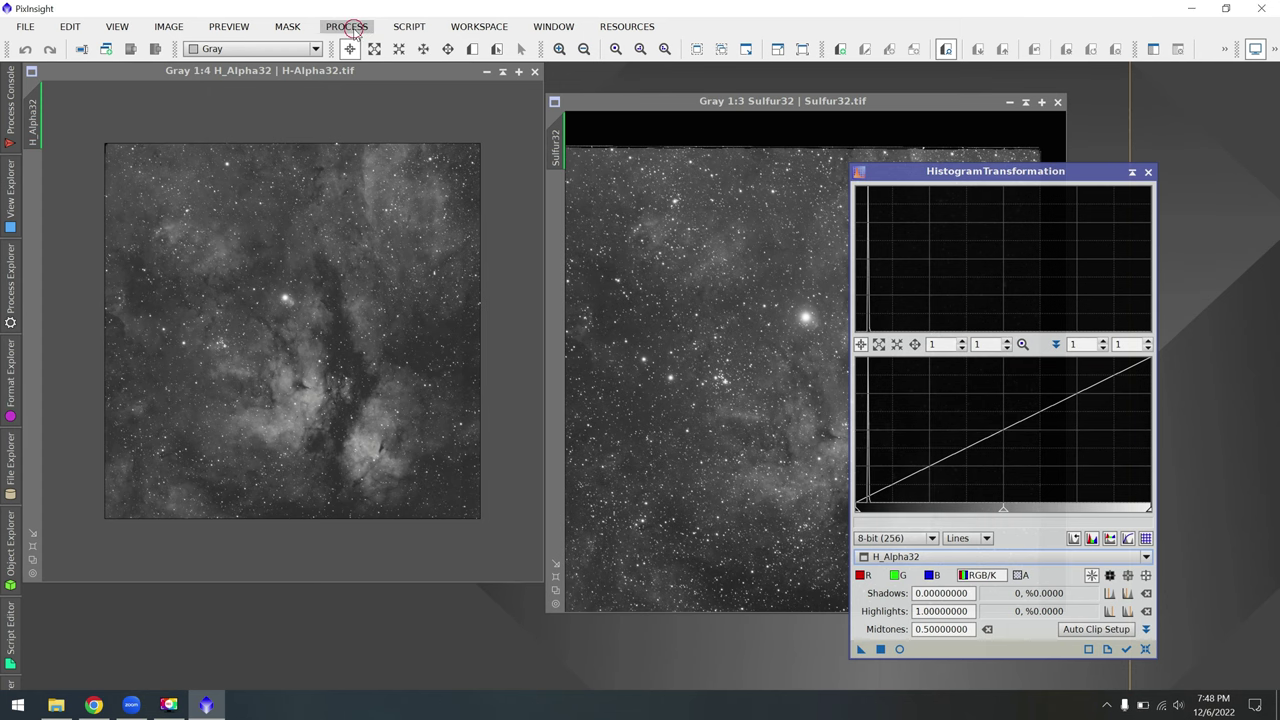
{"action": "mouse_move", "coordinate": [424, 22]}
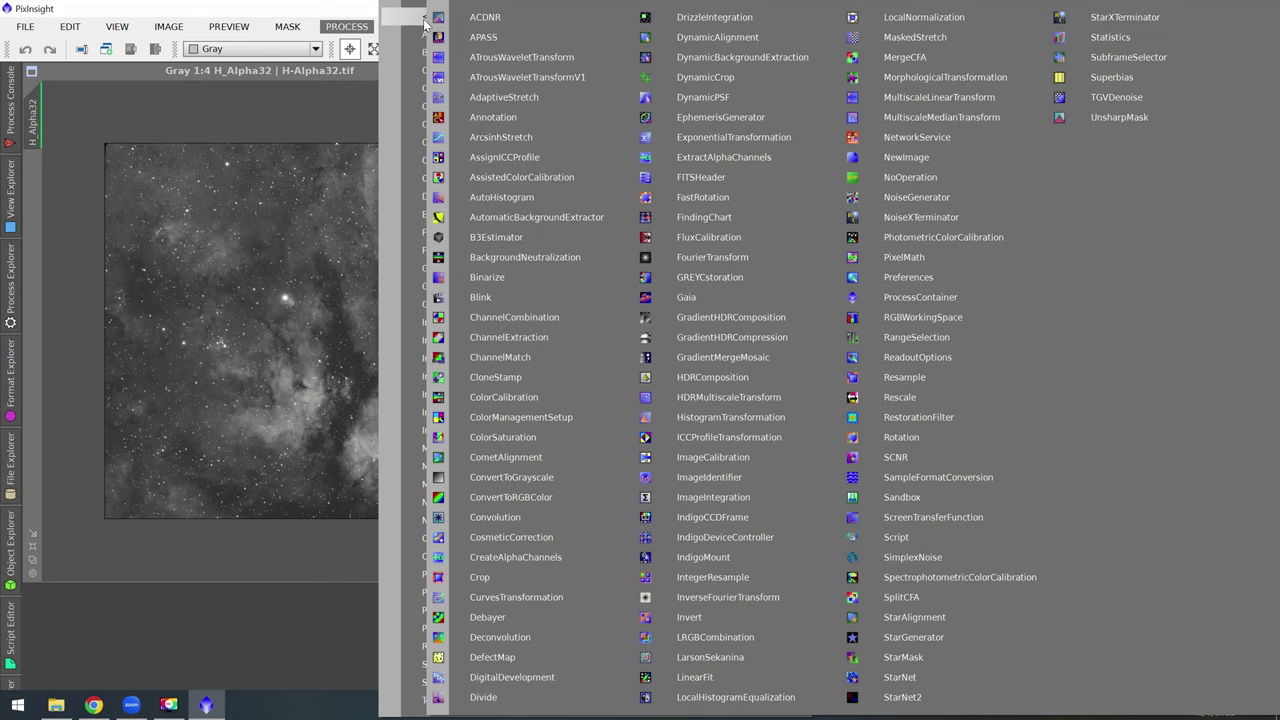
{"action": "left_click", "coordinate": [922, 522]}
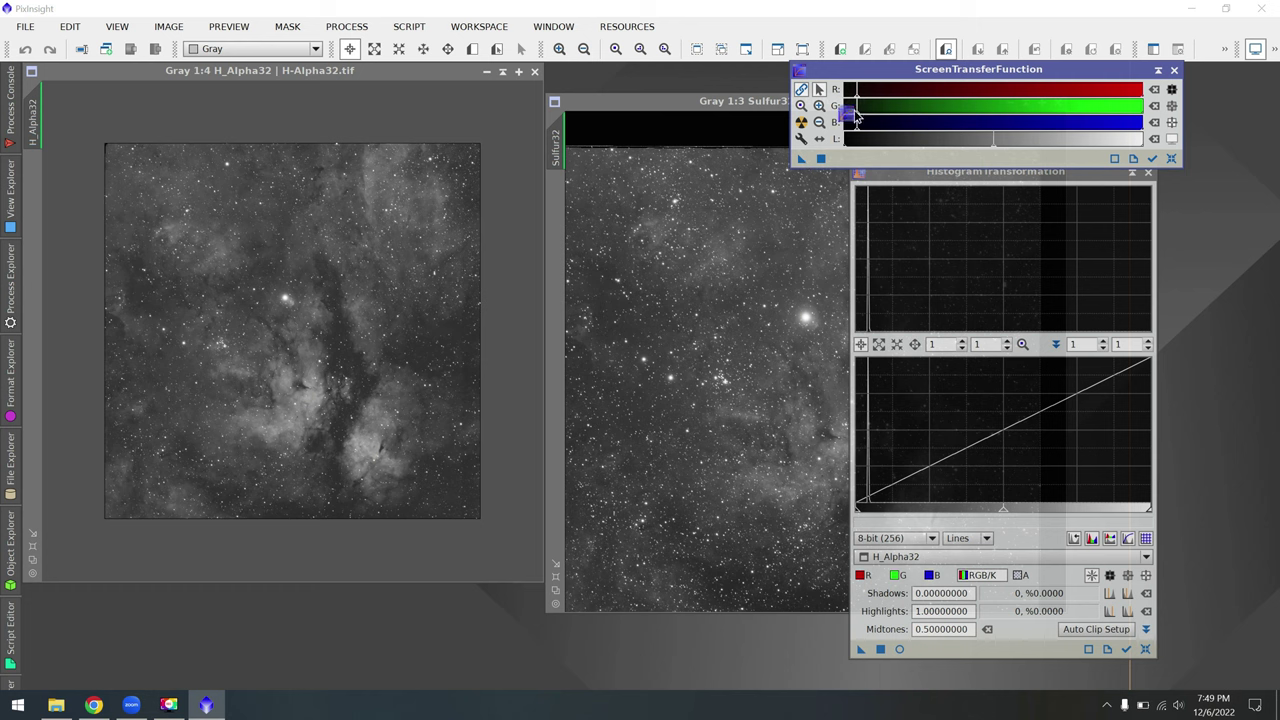
{"action": "left_click_drag", "start_coordinate": [801, 159], "coordinate": [936, 652]}
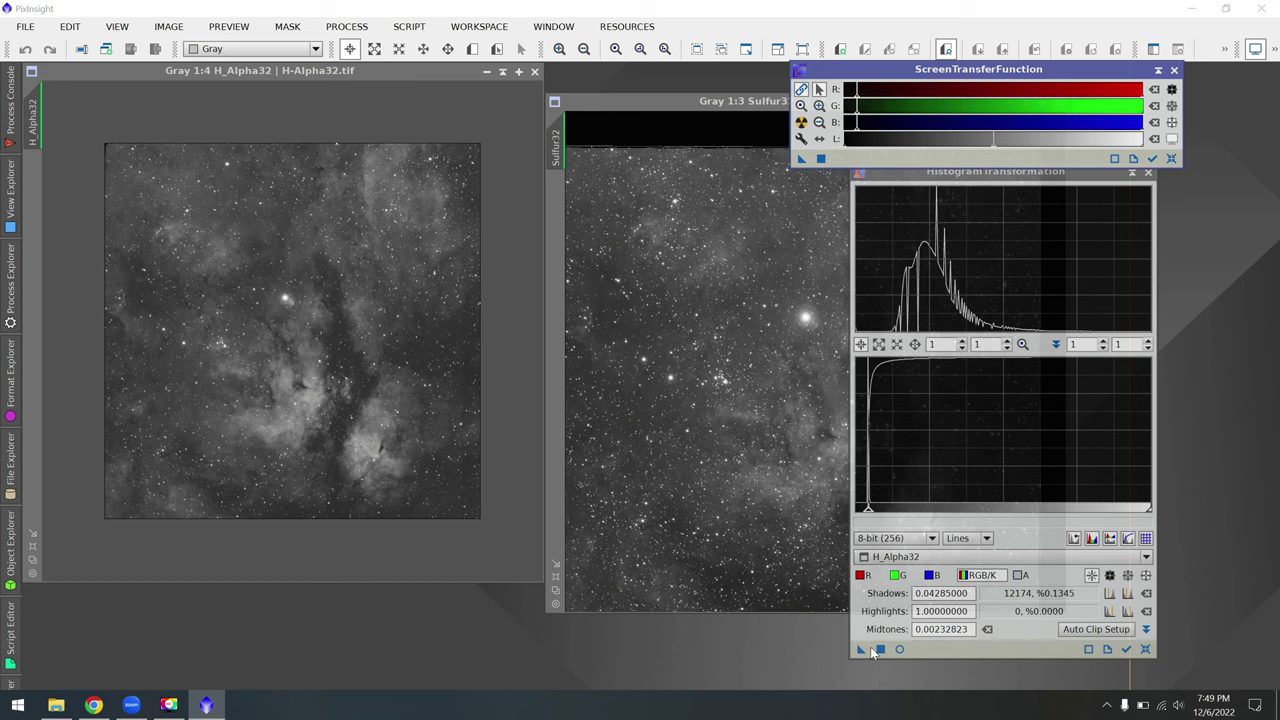
{"action": "left_click_drag", "start_coordinate": [861, 649], "coordinate": [880, 649]}
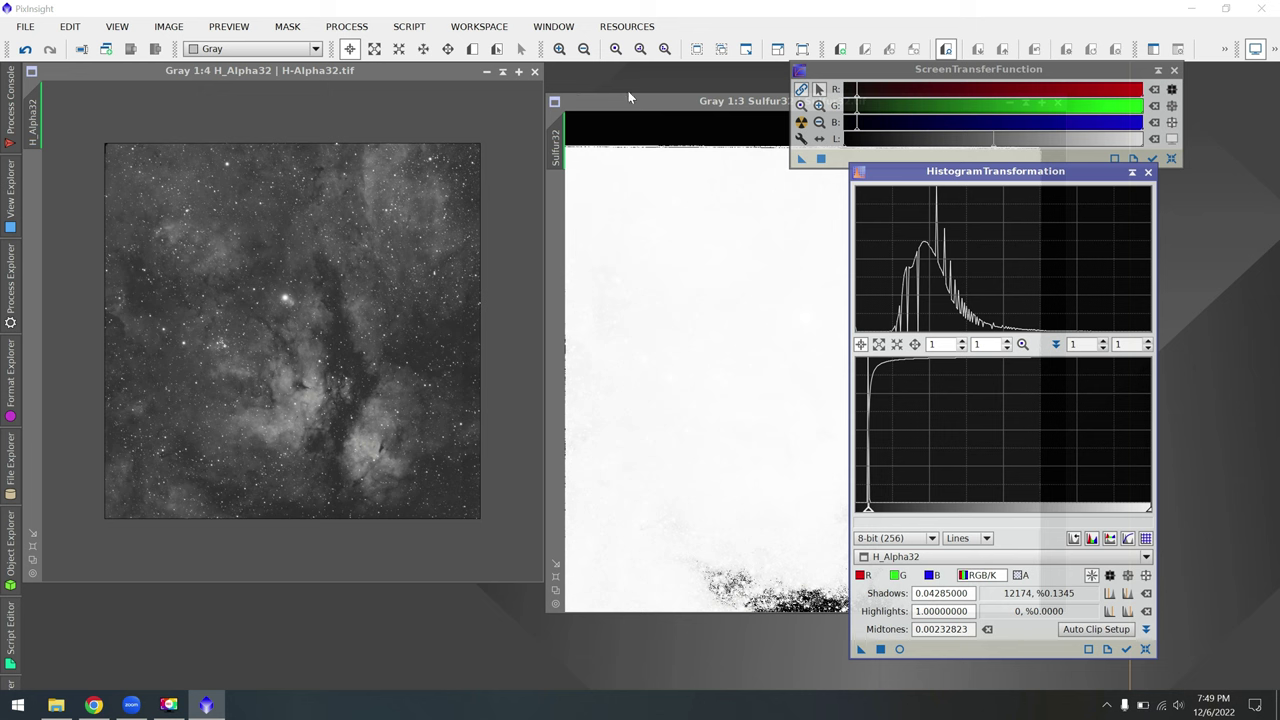
{"action": "left_click", "coordinate": [658, 112]}
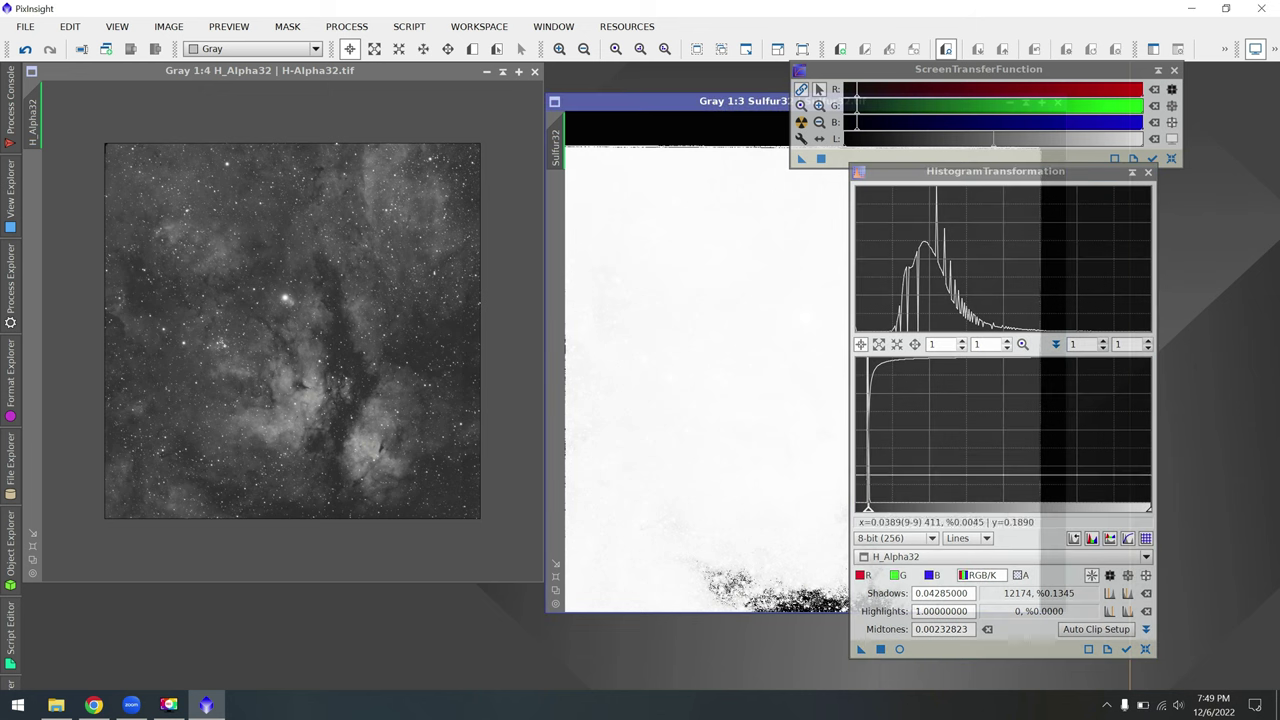
{"action": "key", "text": "ctrl+z"}
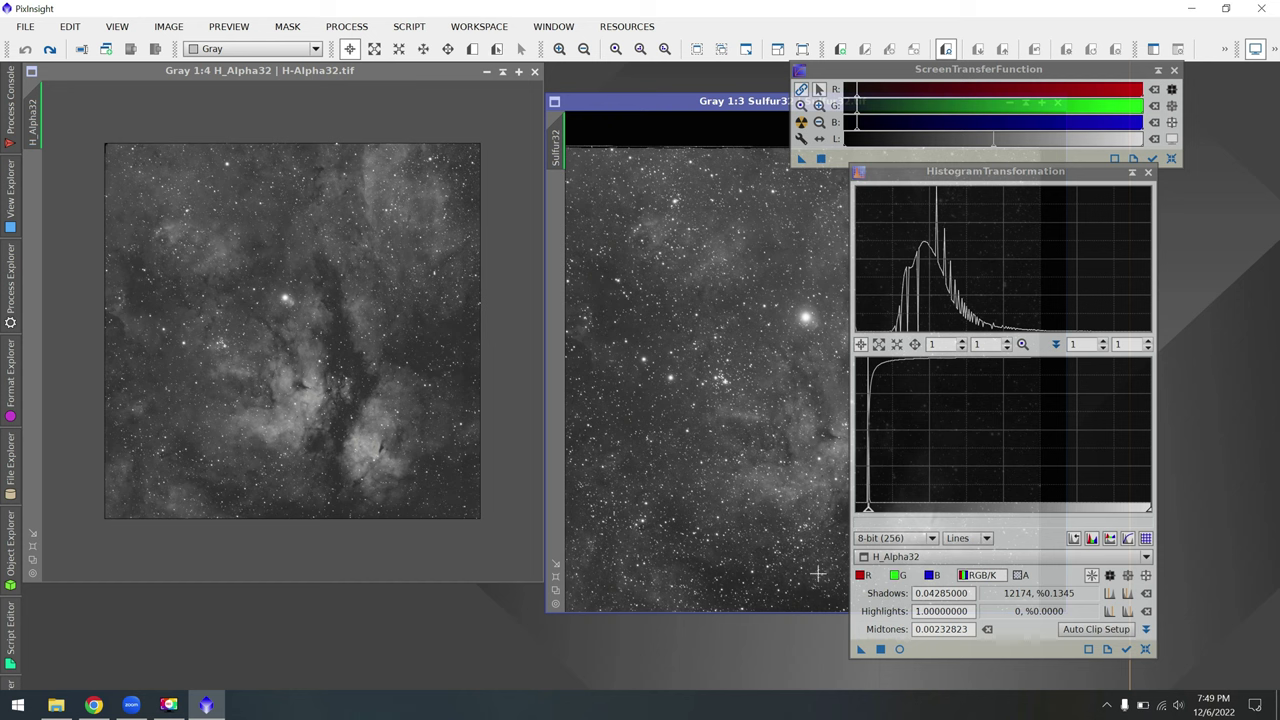
Step: Apply the HistogramTransformation stretch to H_Alpha32 and recompute its screen auto-stretch
{"action": "left_click", "coordinate": [258, 80]}
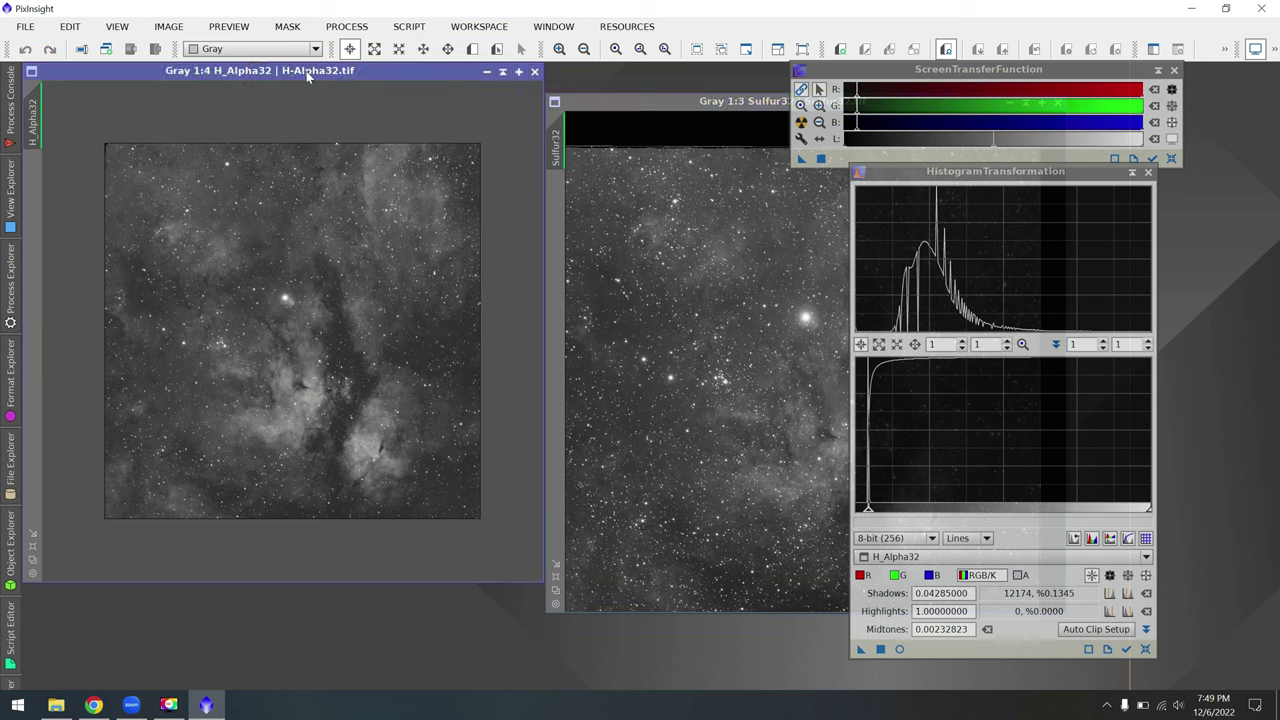
{"action": "left_click", "coordinate": [905, 556]}
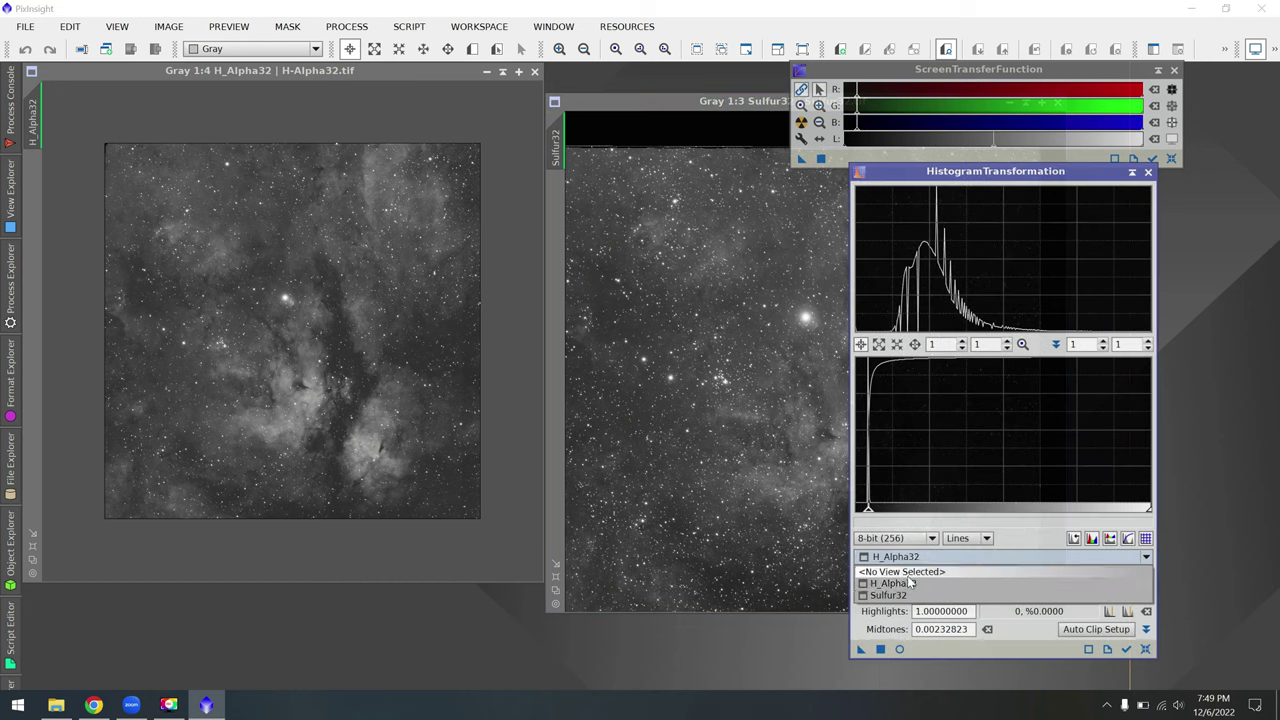
{"action": "left_click", "coordinate": [900, 580]}
{"action": "left_click", "coordinate": [881, 649]}
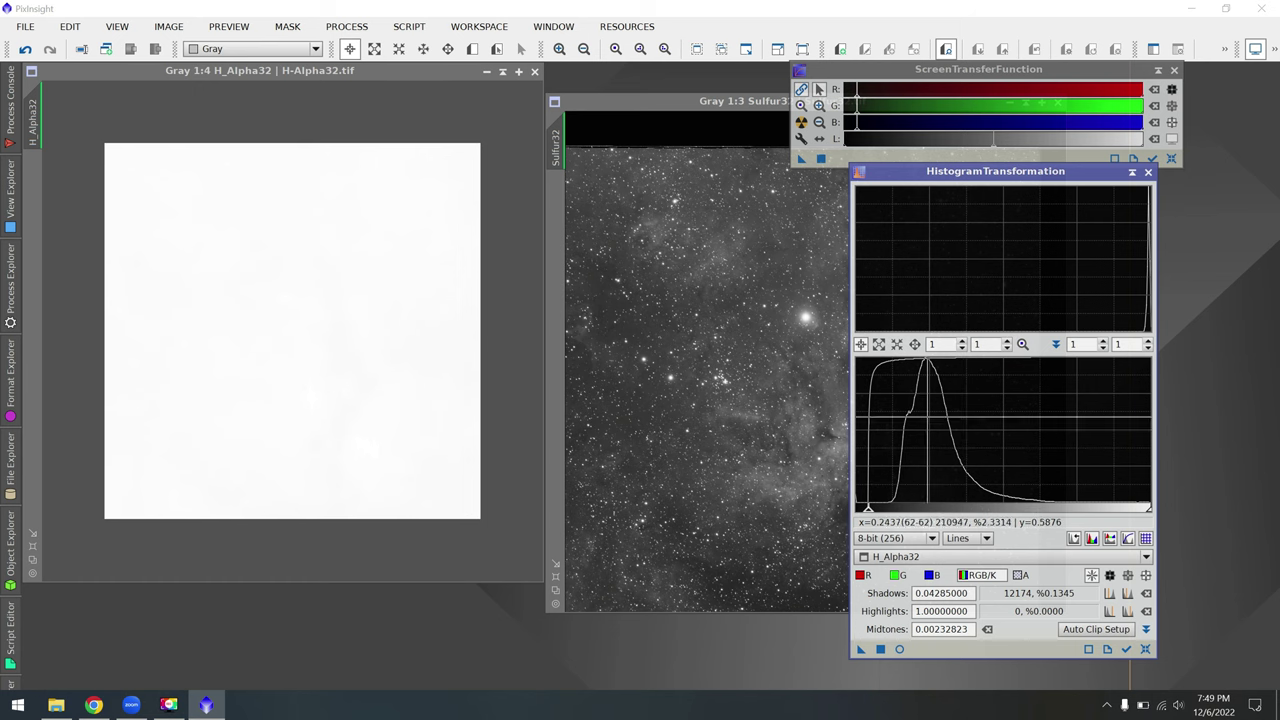
{"action": "left_click", "coordinate": [210, 71]}
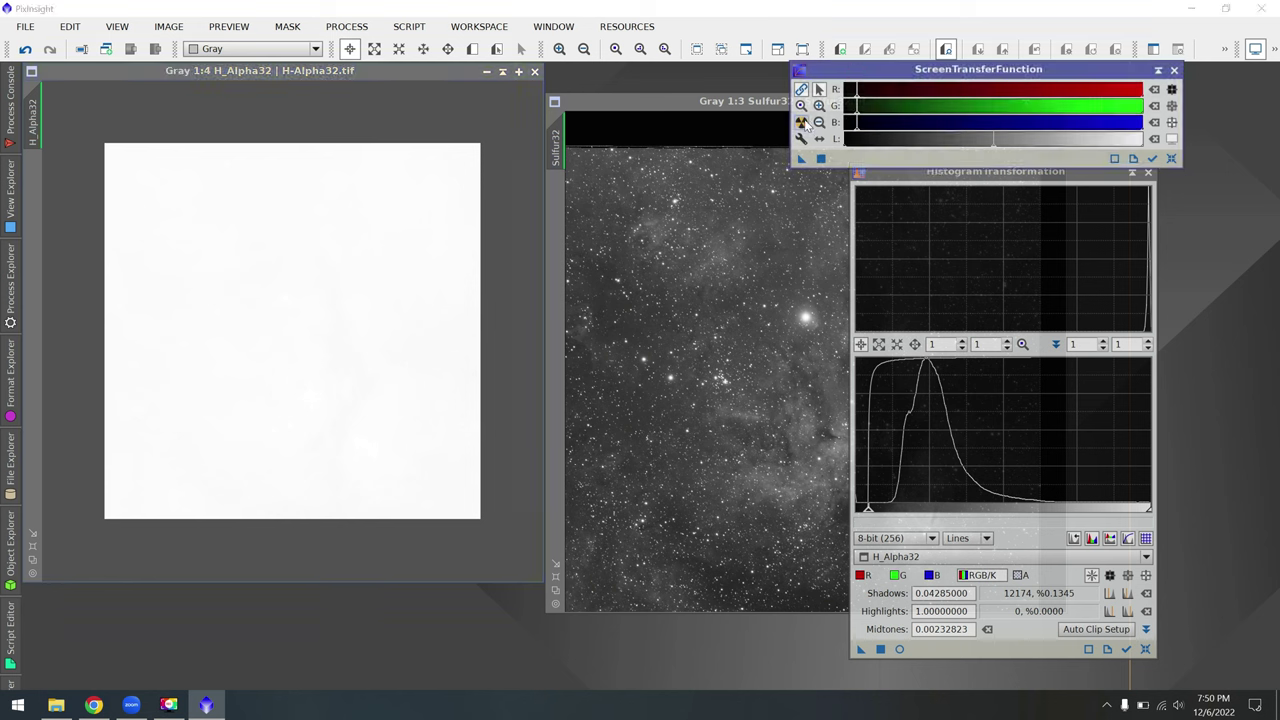
{"action": "left_click", "coordinate": [801, 122]}
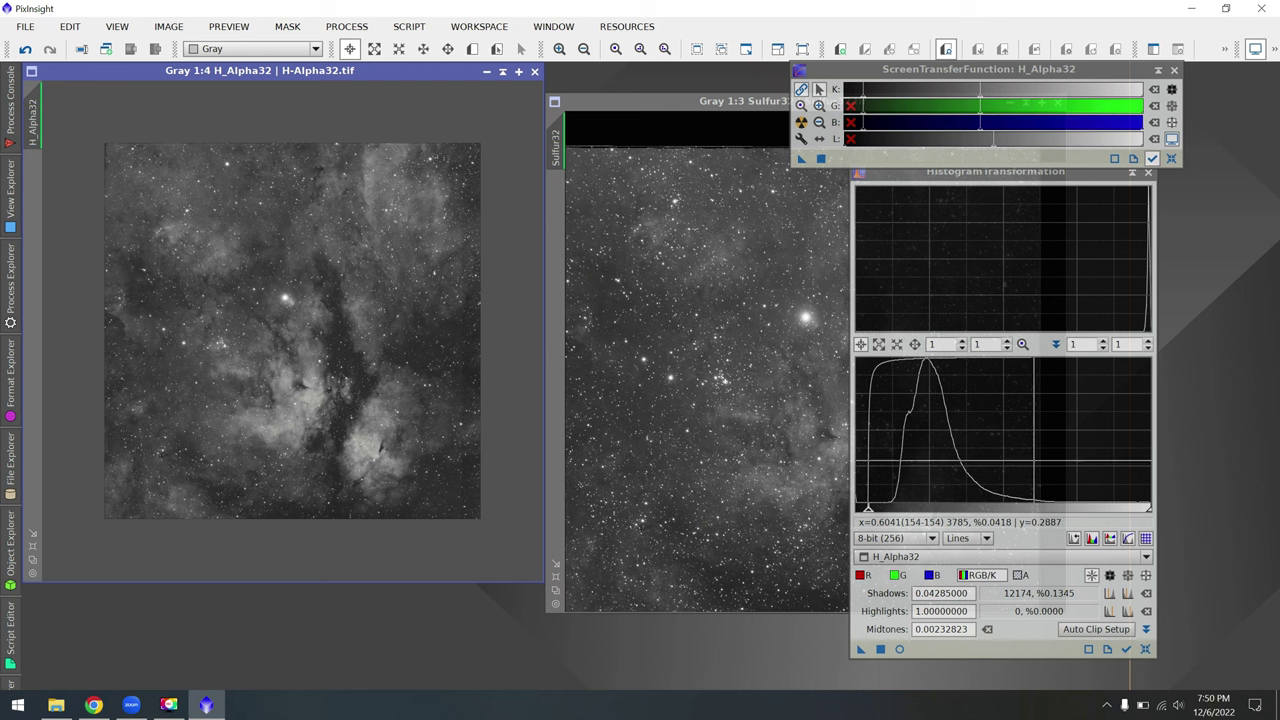
Step: Select Sulfur32 as the HistogramTransformation view, apply the stretch to that image and recompute its screen auto-stretch
{"action": "left_click", "coordinate": [905, 557]}
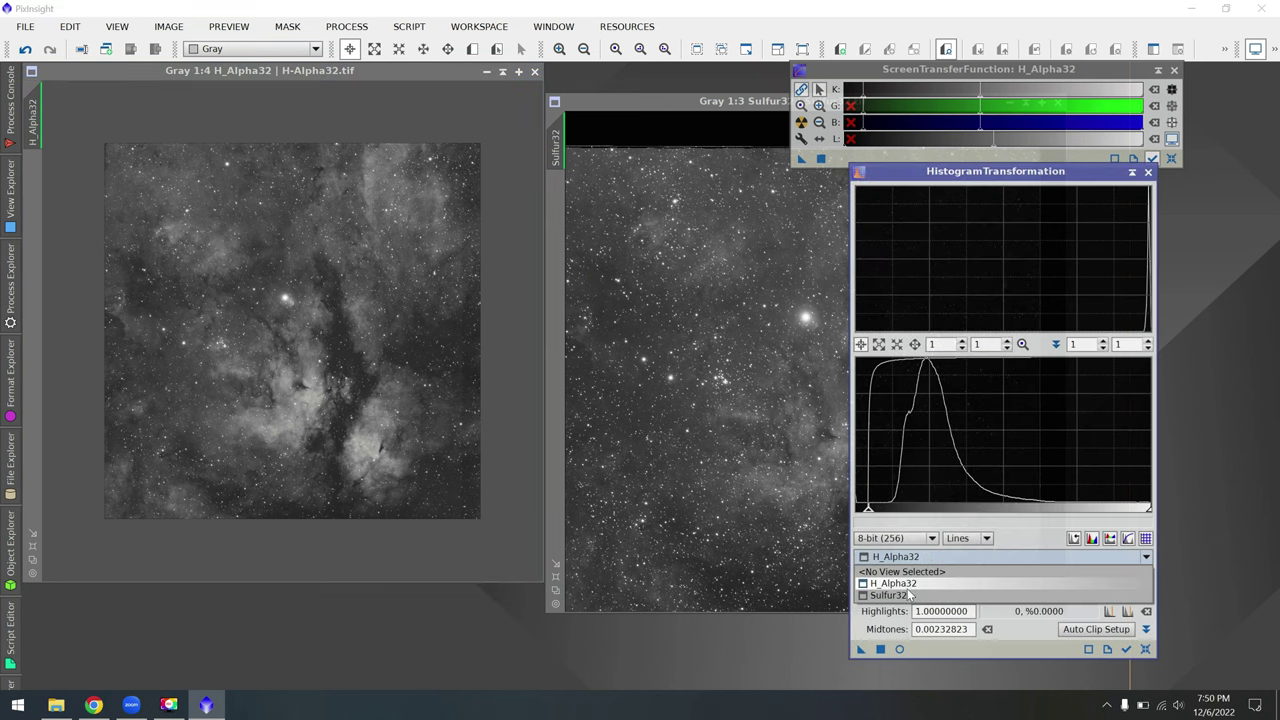
{"action": "left_click", "coordinate": [900, 595]}
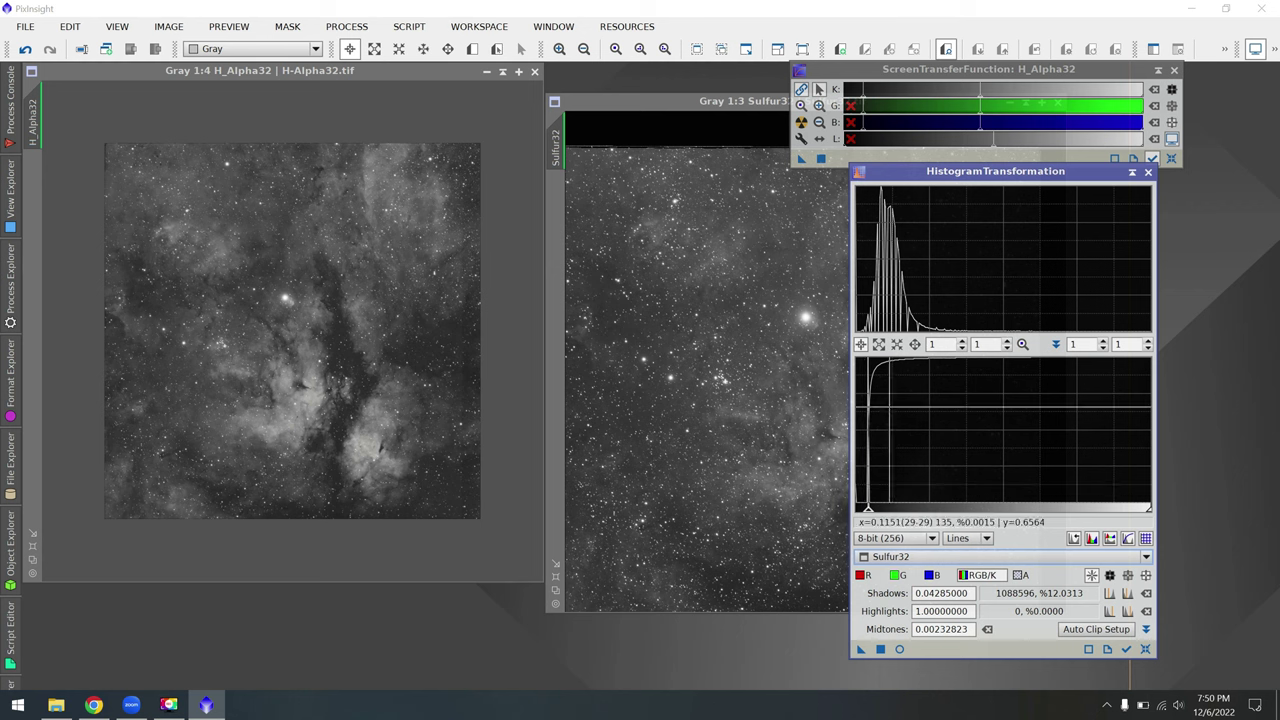
{"action": "left_click", "coordinate": [880, 650]}
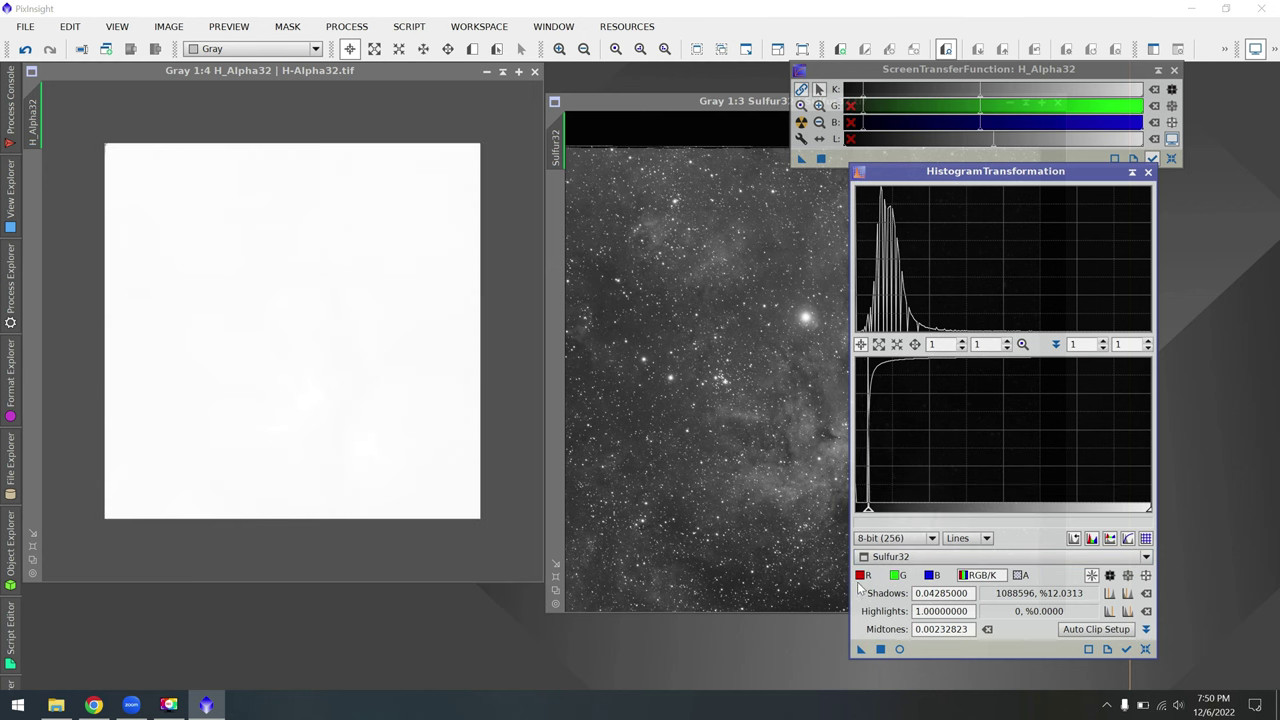
{"action": "key", "text": "ctrl+z"}
{"action": "left_click", "coordinate": [650, 103]}
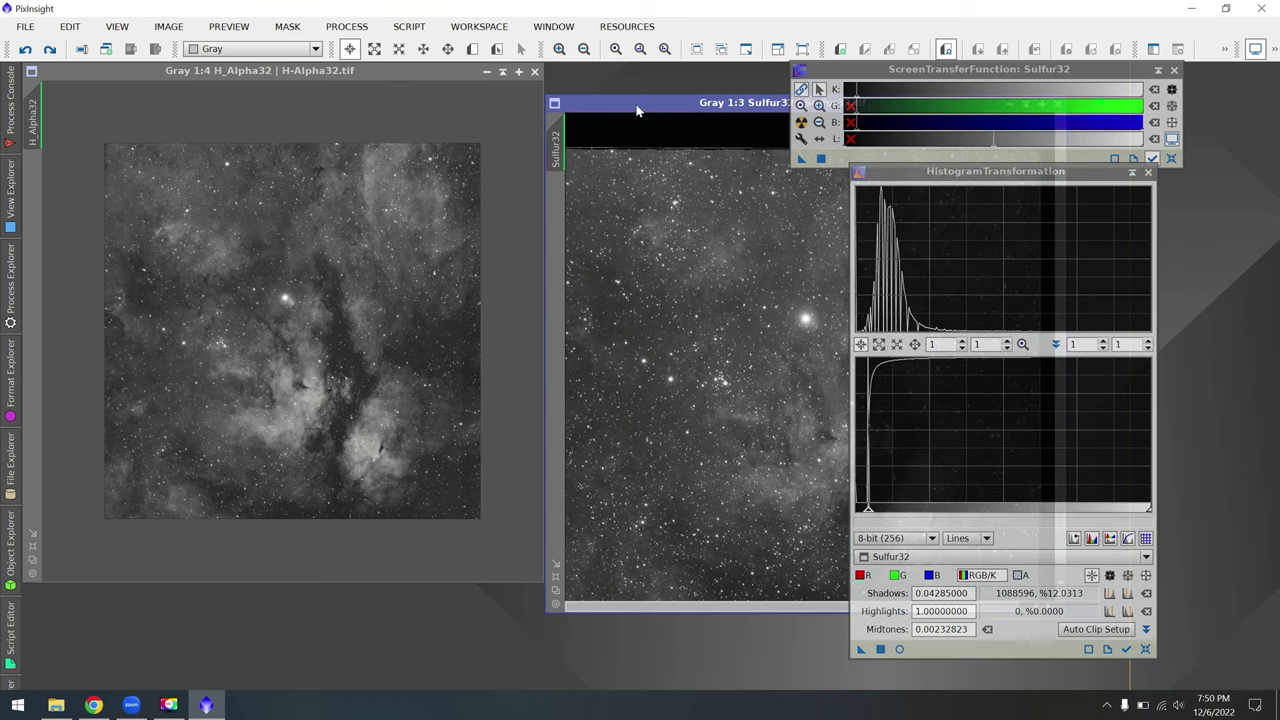
{"action": "left_click", "coordinate": [880, 650]}
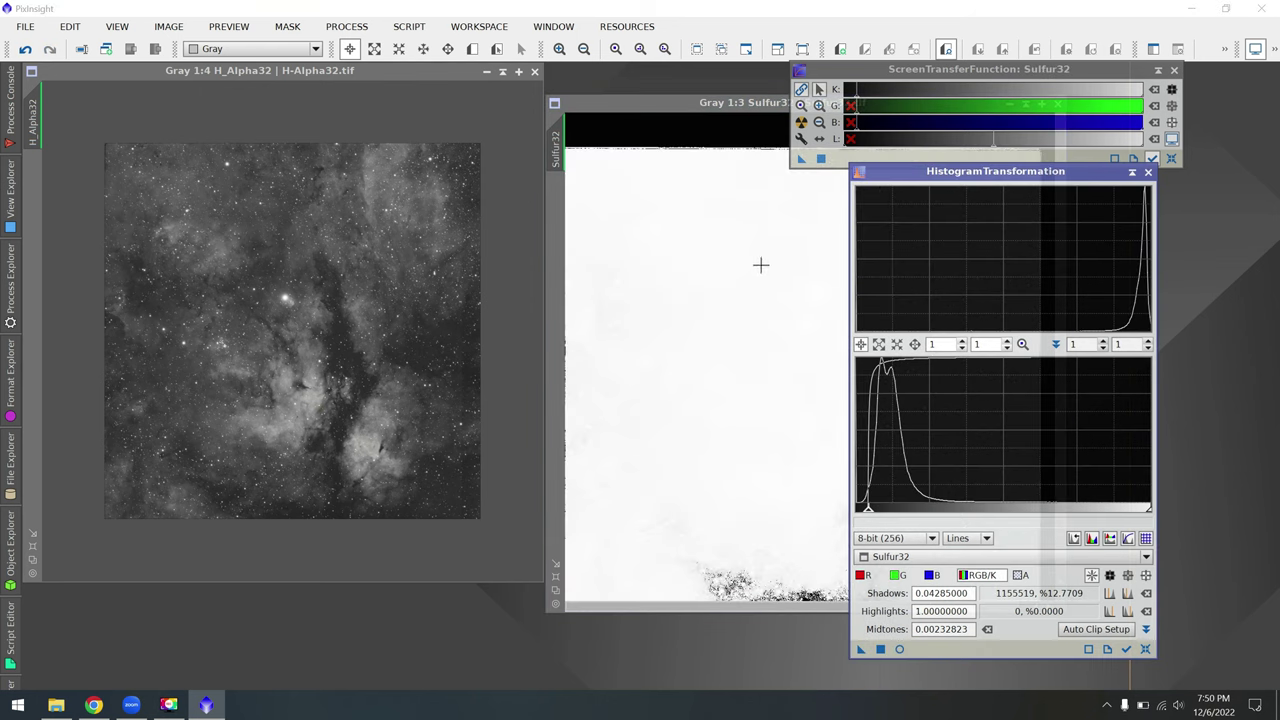
{"action": "left_click", "coordinate": [801, 122]}
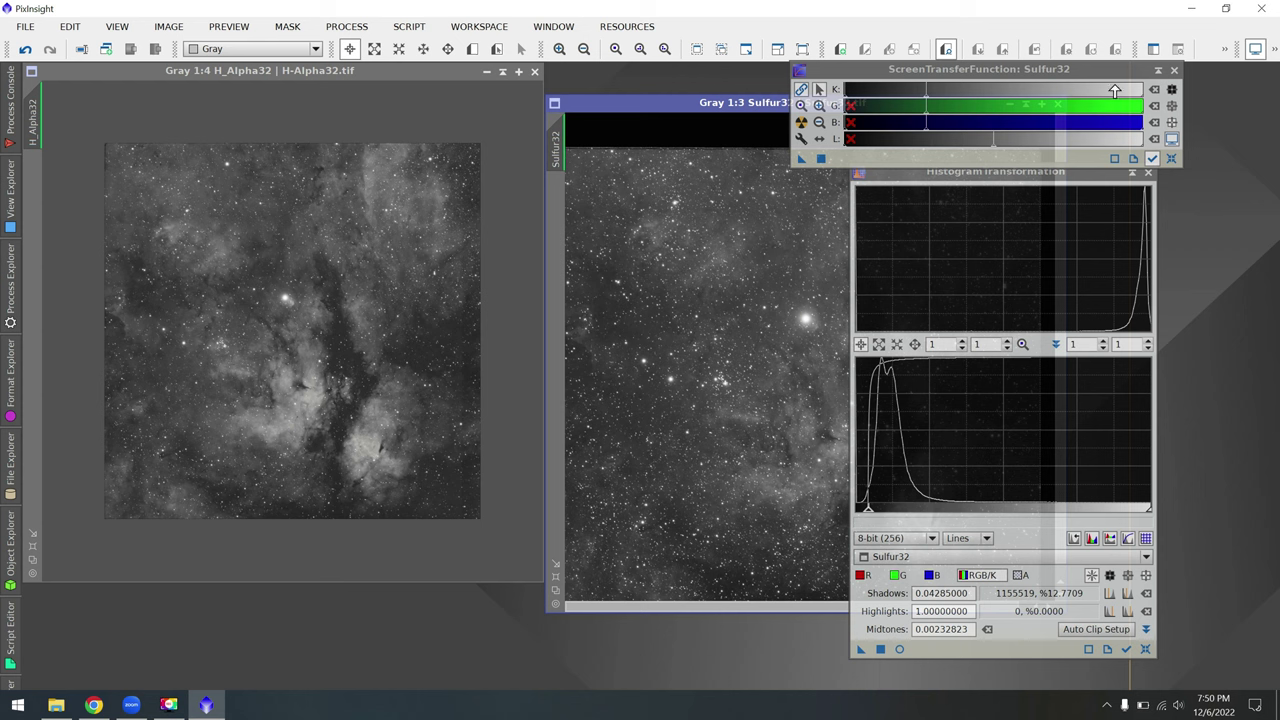
Step: Collapse the ScreenTransferFunction and HistogramTransformation windows, move them clear of the images, and reposition and enlarge the Sulfur32 window
{"action": "left_click", "coordinate": [1158, 70]}
{"action": "left_click", "coordinate": [1132, 172]}
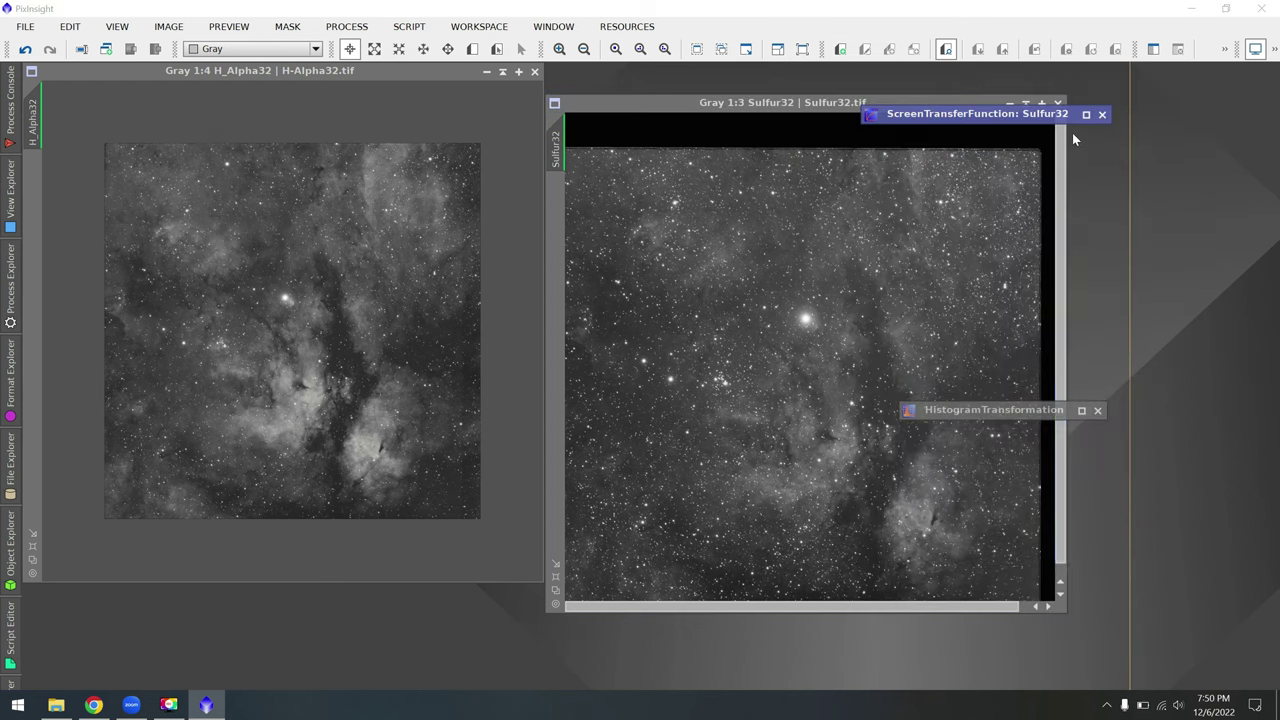
{"action": "left_click_drag", "start_coordinate": [1055, 122], "coordinate": [1235, 97]}
{"action": "left_click_drag", "start_coordinate": [987, 419], "coordinate": [1158, 140]}
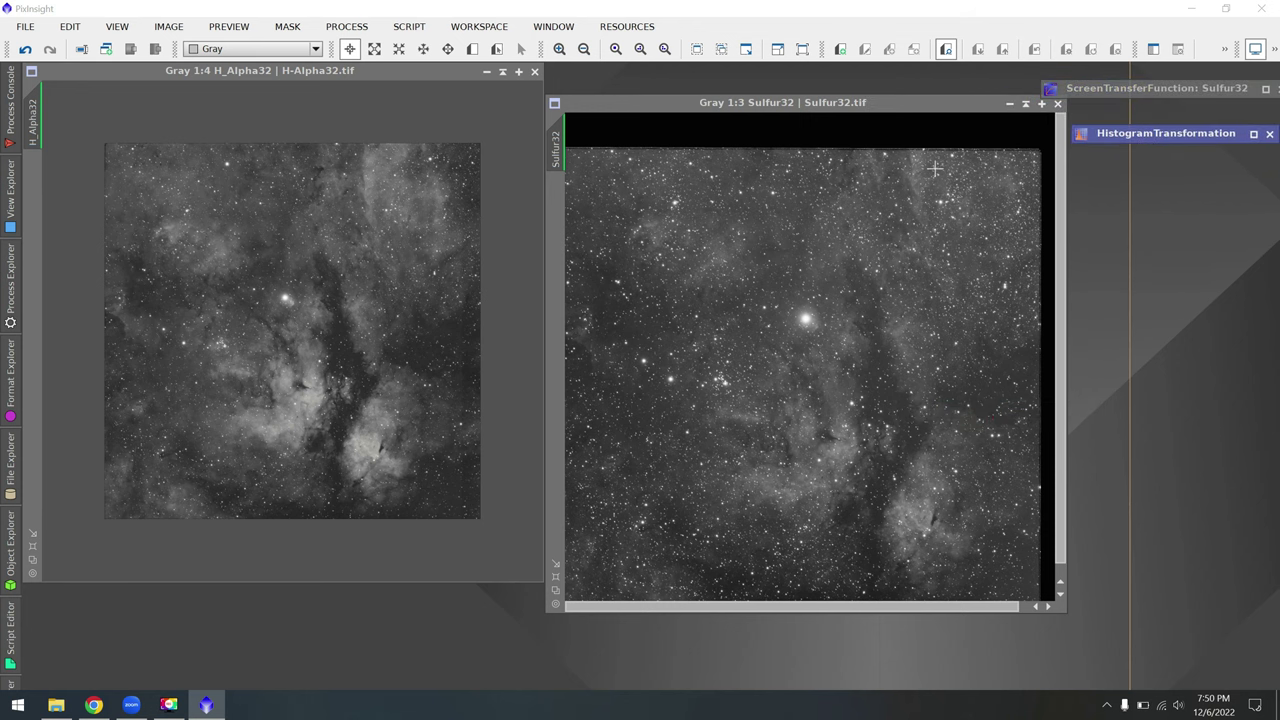
{"action": "left_click_drag", "start_coordinate": [813, 108], "coordinate": [812, 88]}
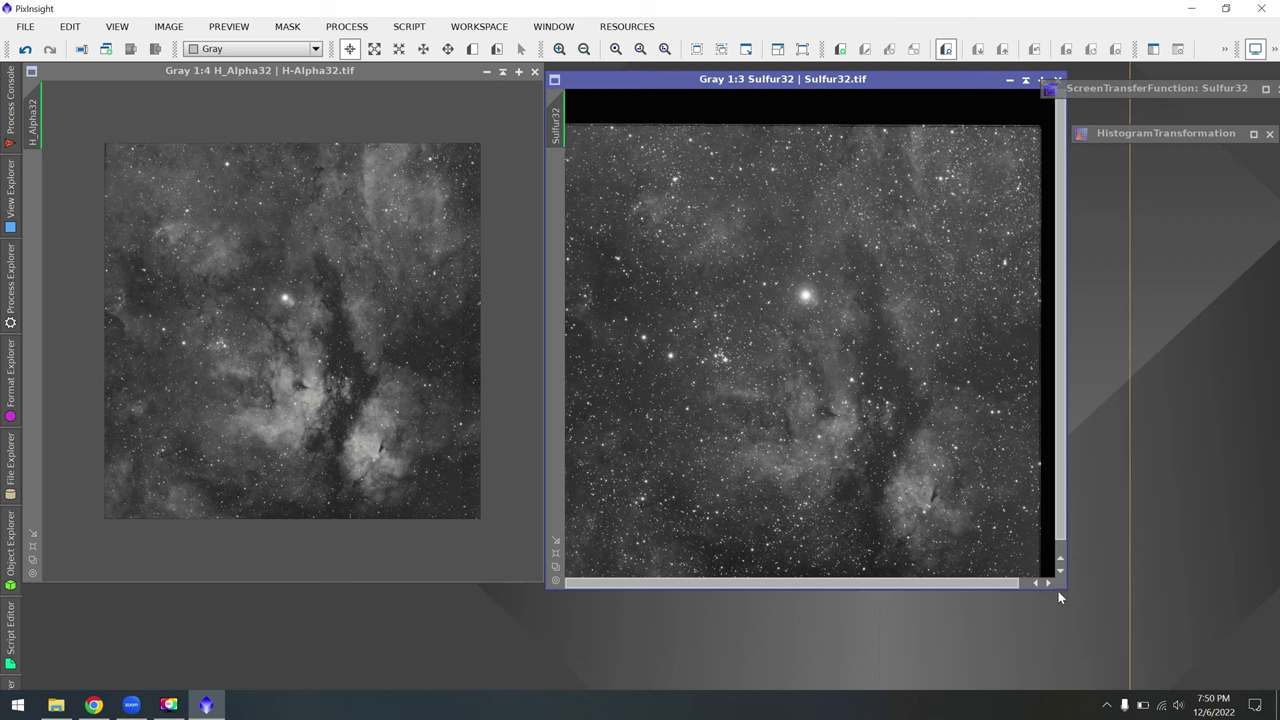
{"action": "left_click_drag", "start_coordinate": [1063, 590], "coordinate": [1104, 613]}
Step: Open the LRGBCombination process and assign H_Alpha32 as the red channel source image
{"action": "left_click", "coordinate": [347, 27]}
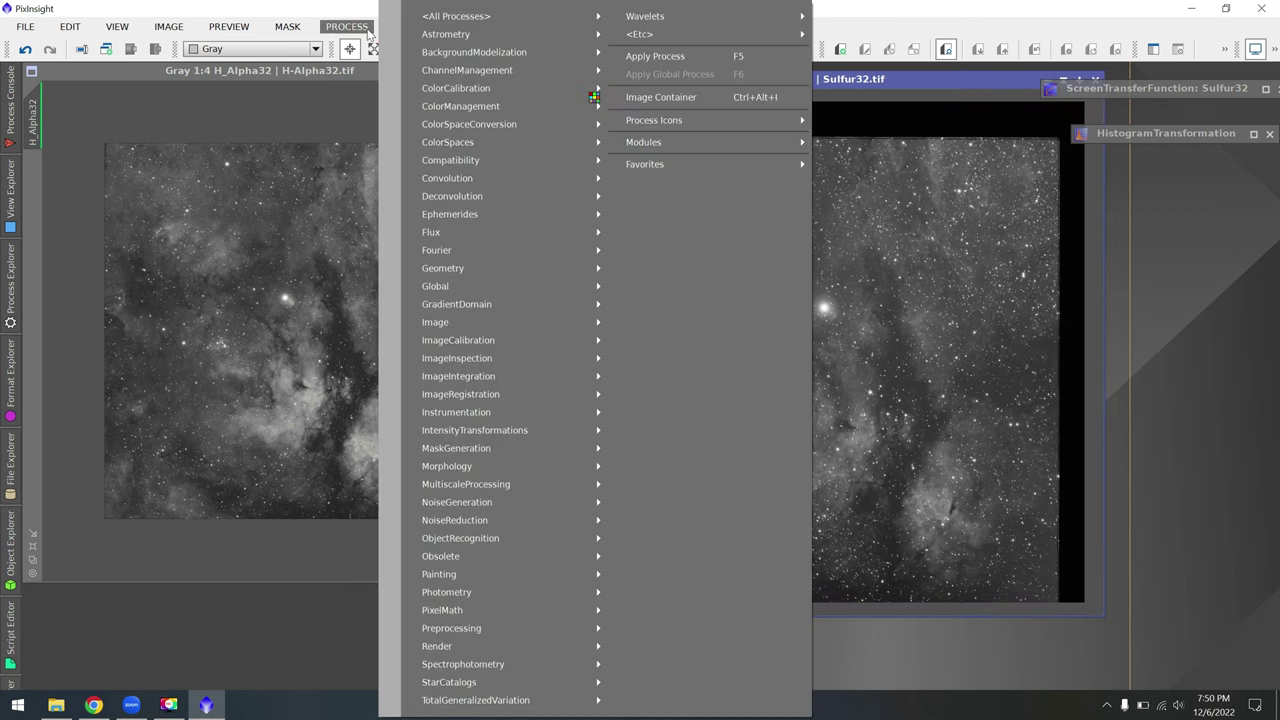
{"action": "mouse_move", "coordinate": [436, 17]}
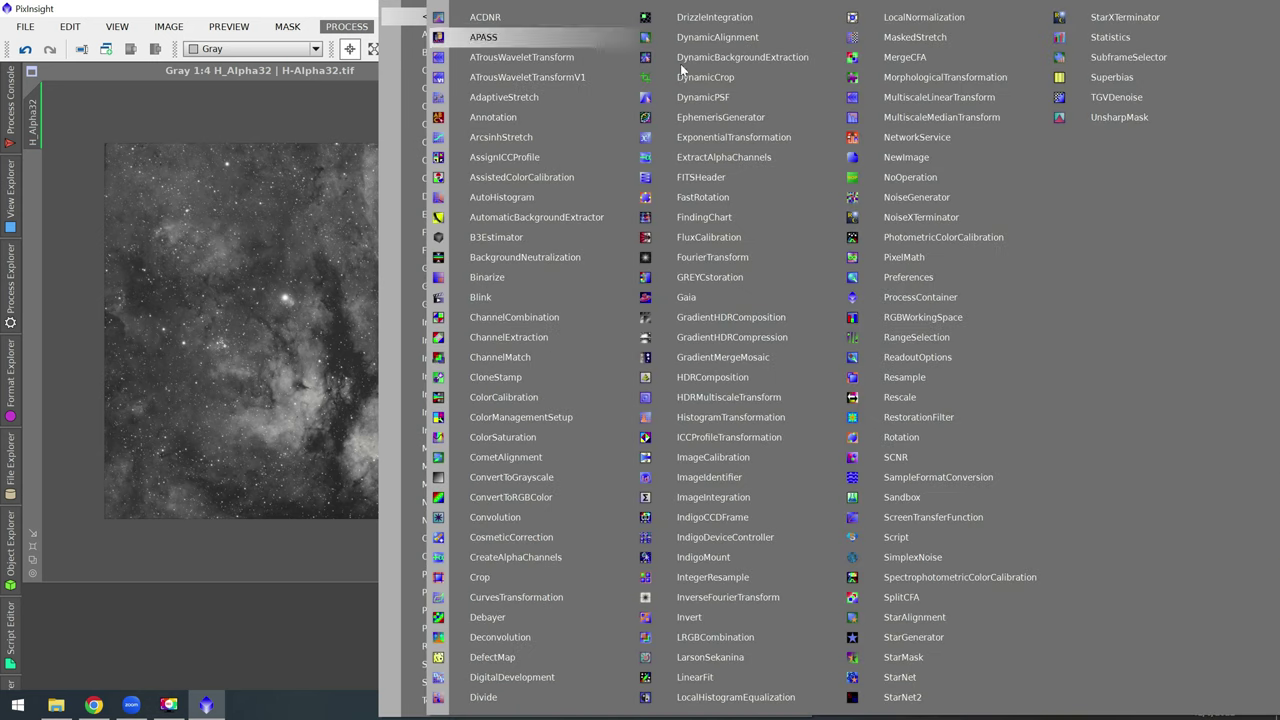
{"action": "left_click", "coordinate": [712, 637]}
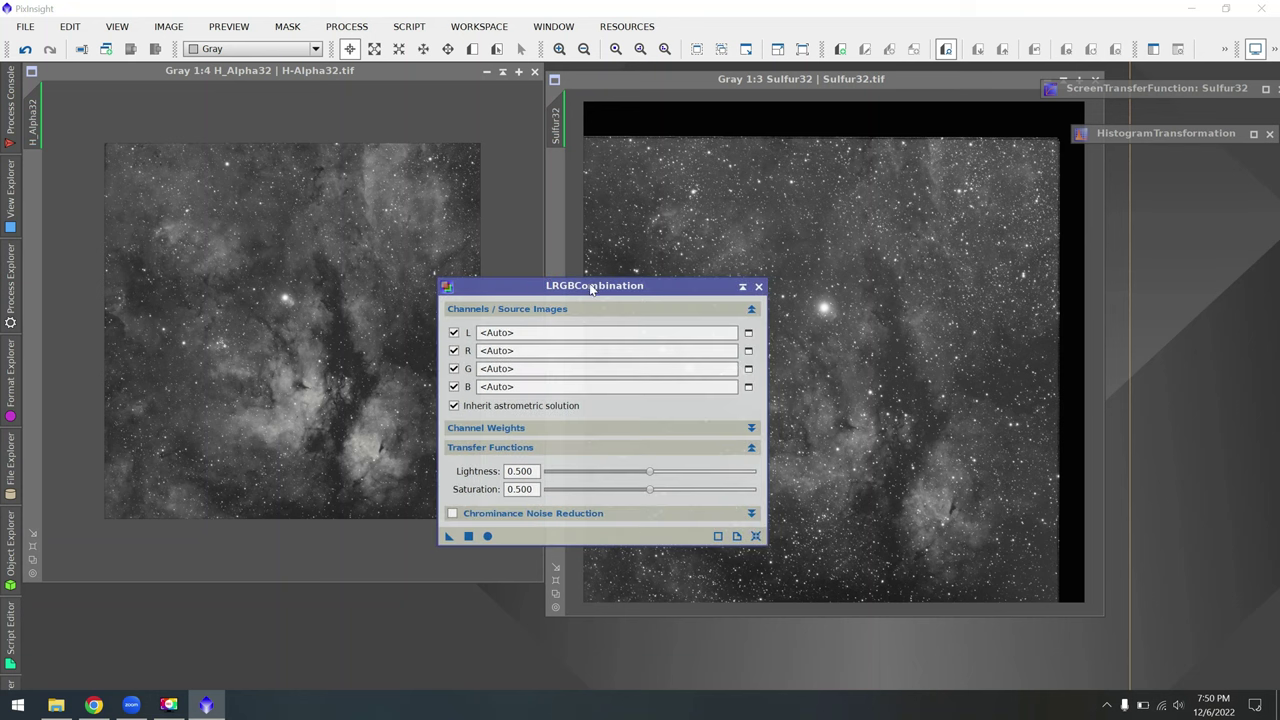
{"action": "left_click_drag", "start_coordinate": [542, 294], "coordinate": [573, 255]}
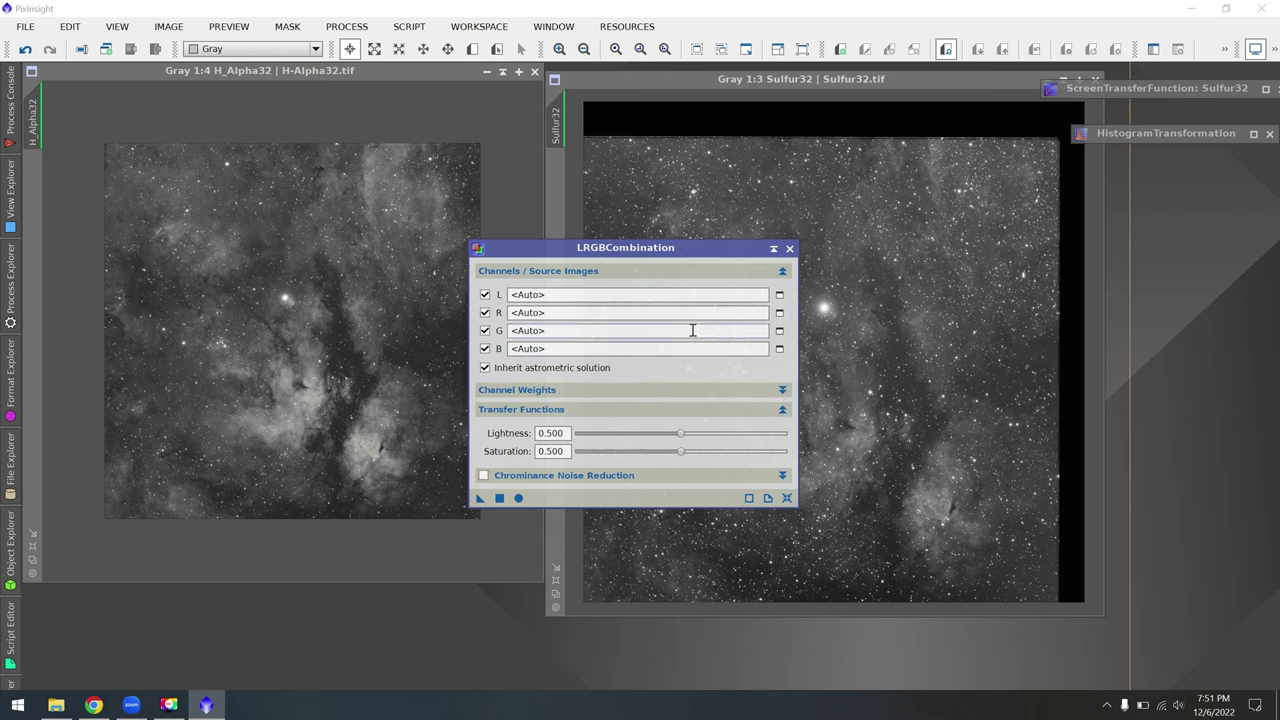
{"action": "left_click", "coordinate": [779, 312]}
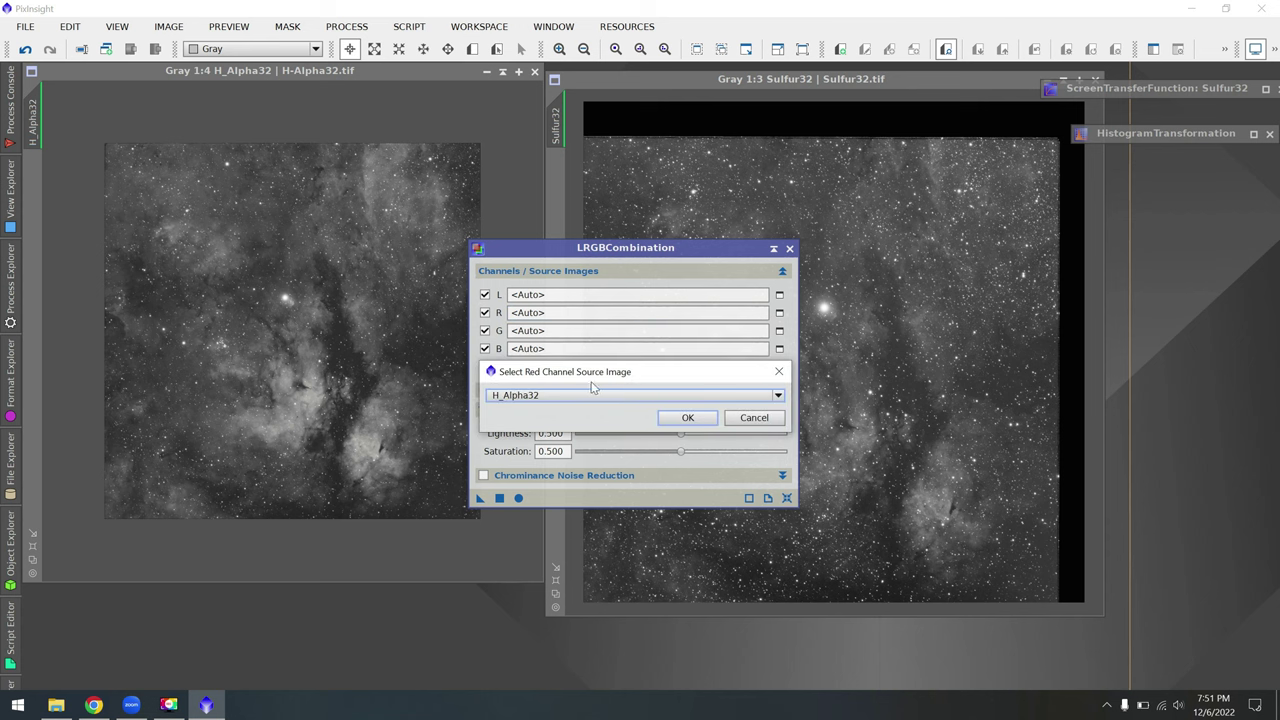
{"action": "left_click", "coordinate": [684, 417]}
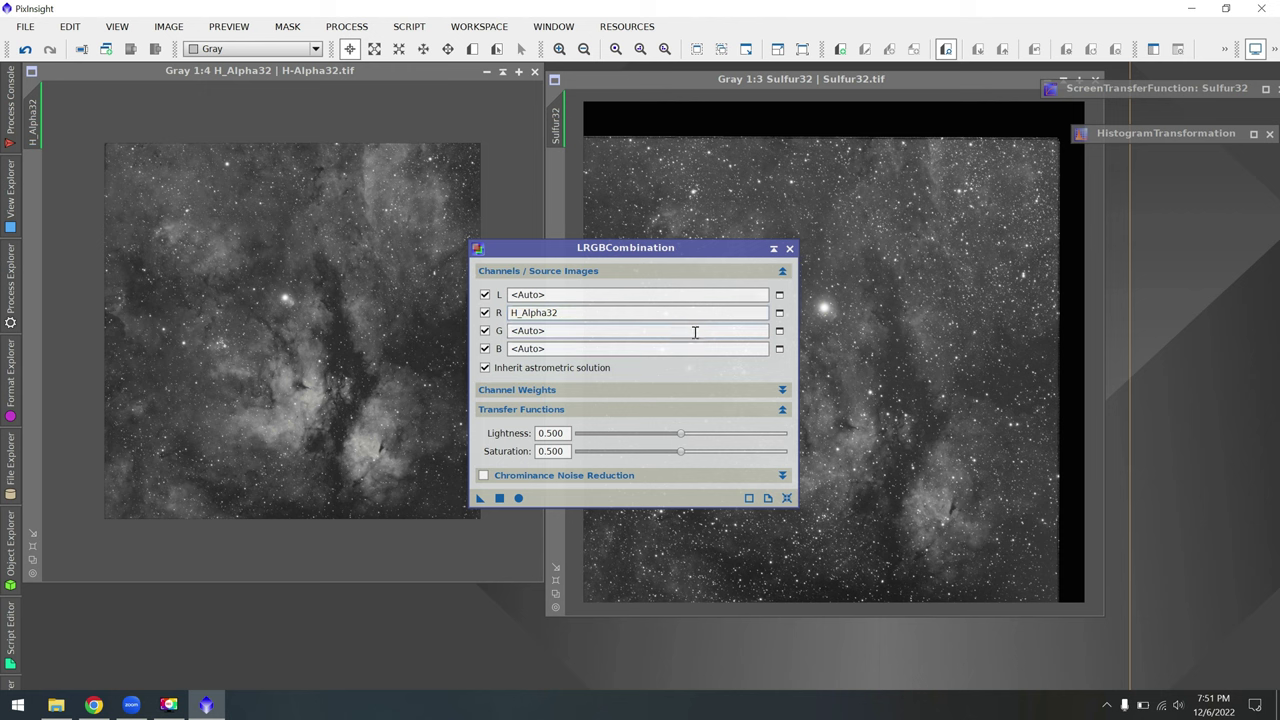
Step: Assign Sulfur32 as the source image for both the green and blue channels in LRGBCombination
{"action": "left_click", "coordinate": [779, 330]}
{"action": "left_click", "coordinate": [635, 394]}
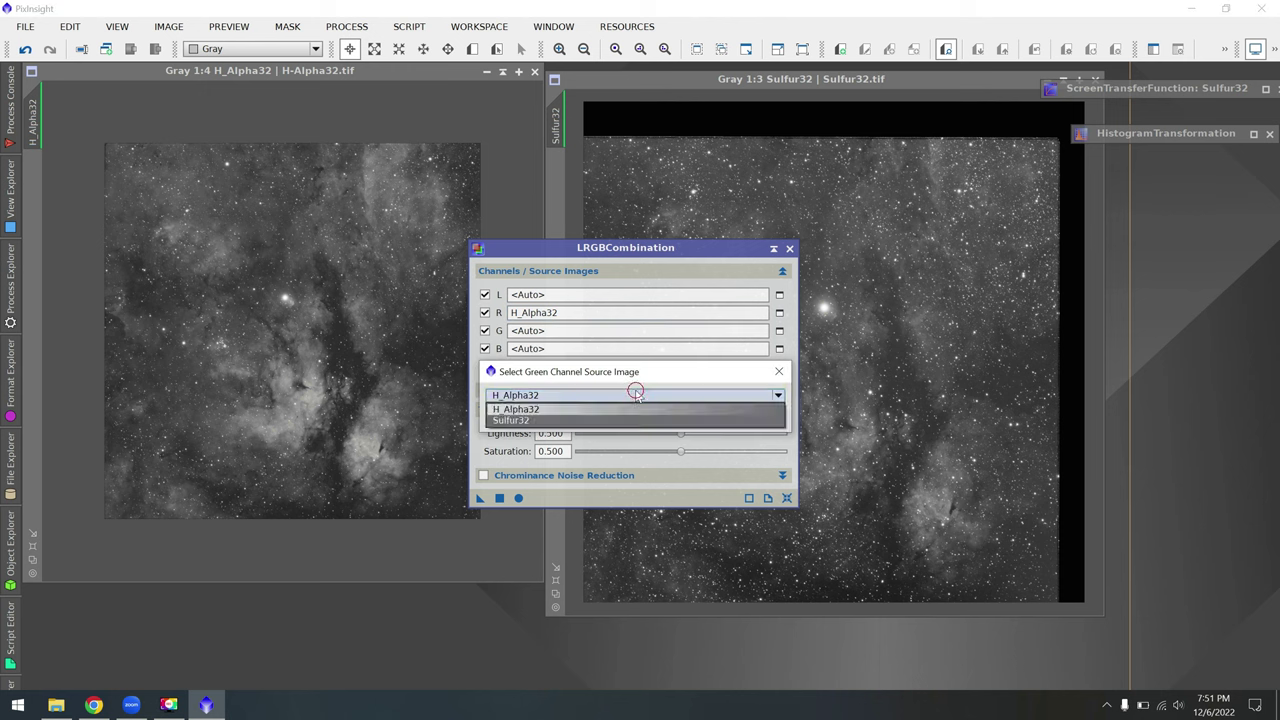
{"action": "left_click", "coordinate": [615, 420]}
{"action": "left_click", "coordinate": [680, 414]}
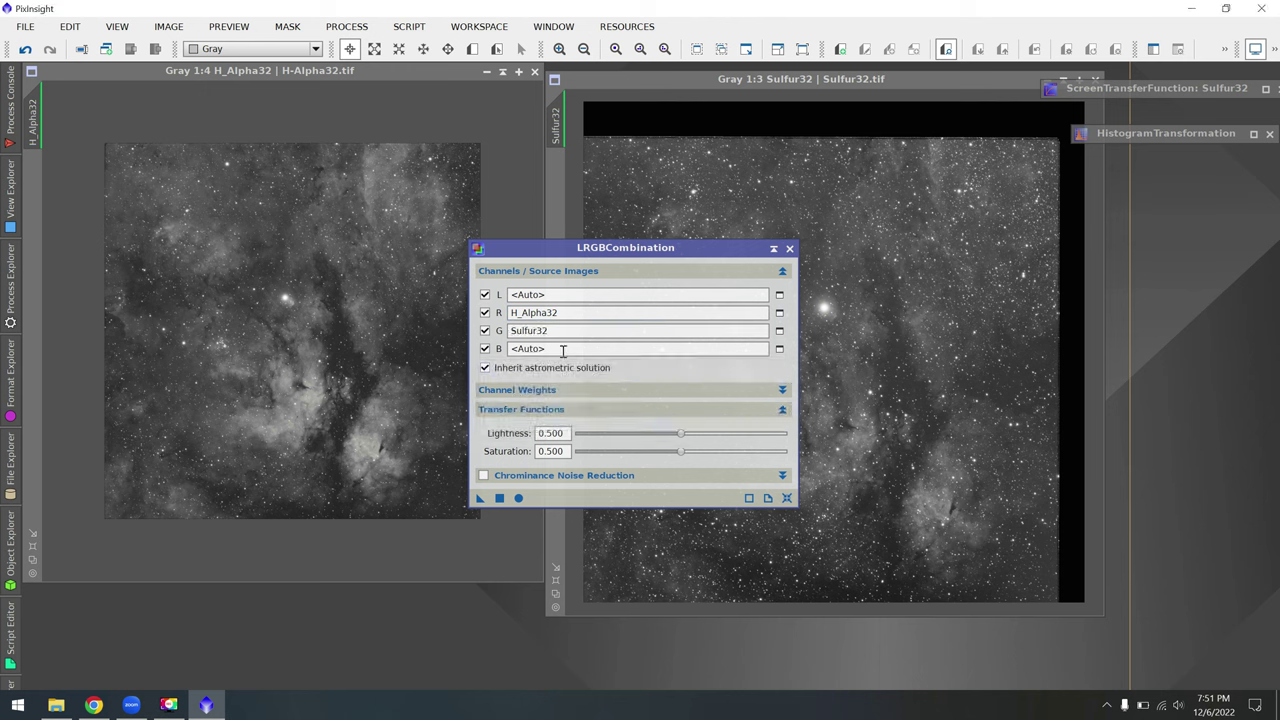
{"action": "left_click", "coordinate": [779, 348]}
{"action": "left_click", "coordinate": [648, 395]}
{"action": "left_click", "coordinate": [624, 418]}
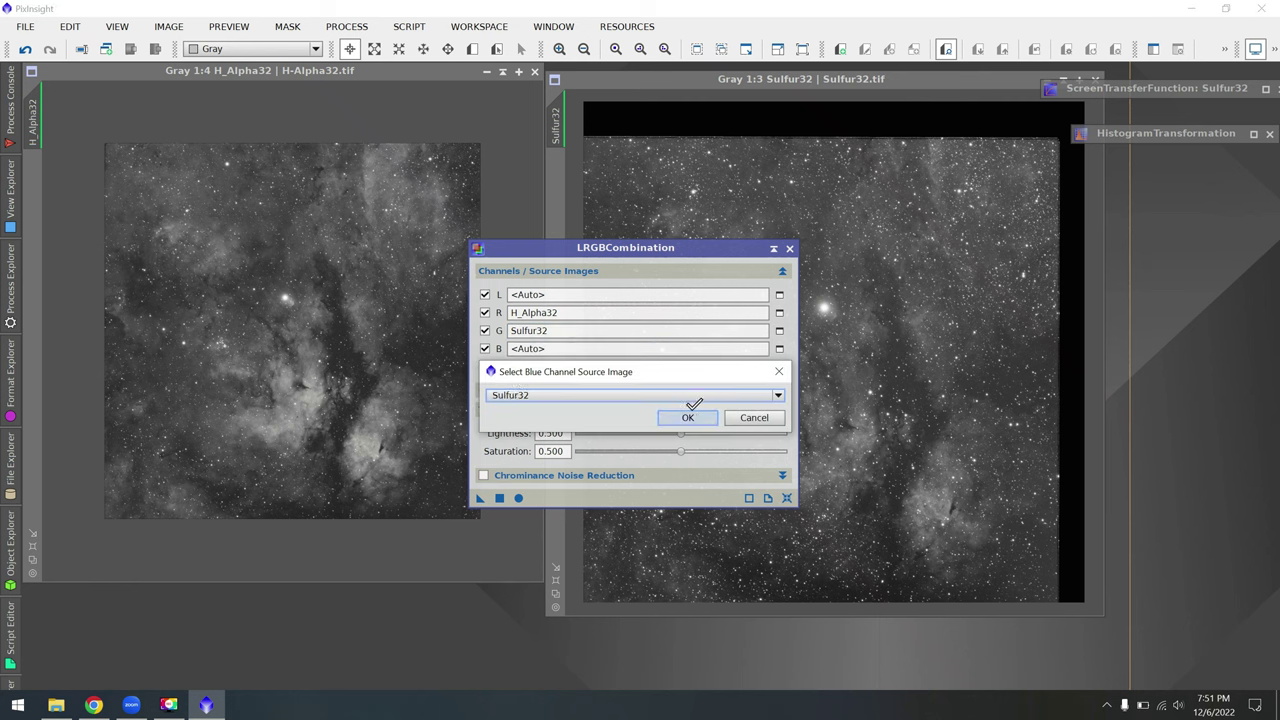
{"action": "left_click", "coordinate": [690, 415]}
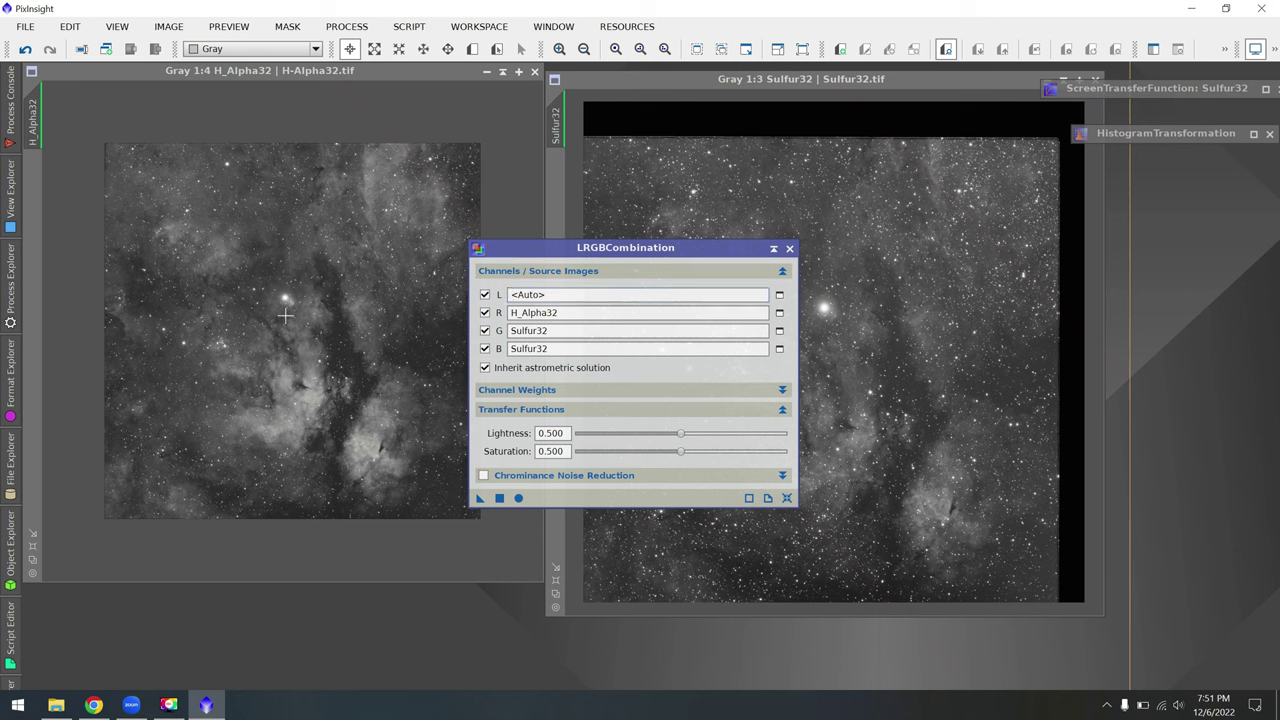
Step: Assign H_Alpha32 as the lightness source image and set the L channel weight to 0.66
{"action": "left_click", "coordinate": [779, 296]}
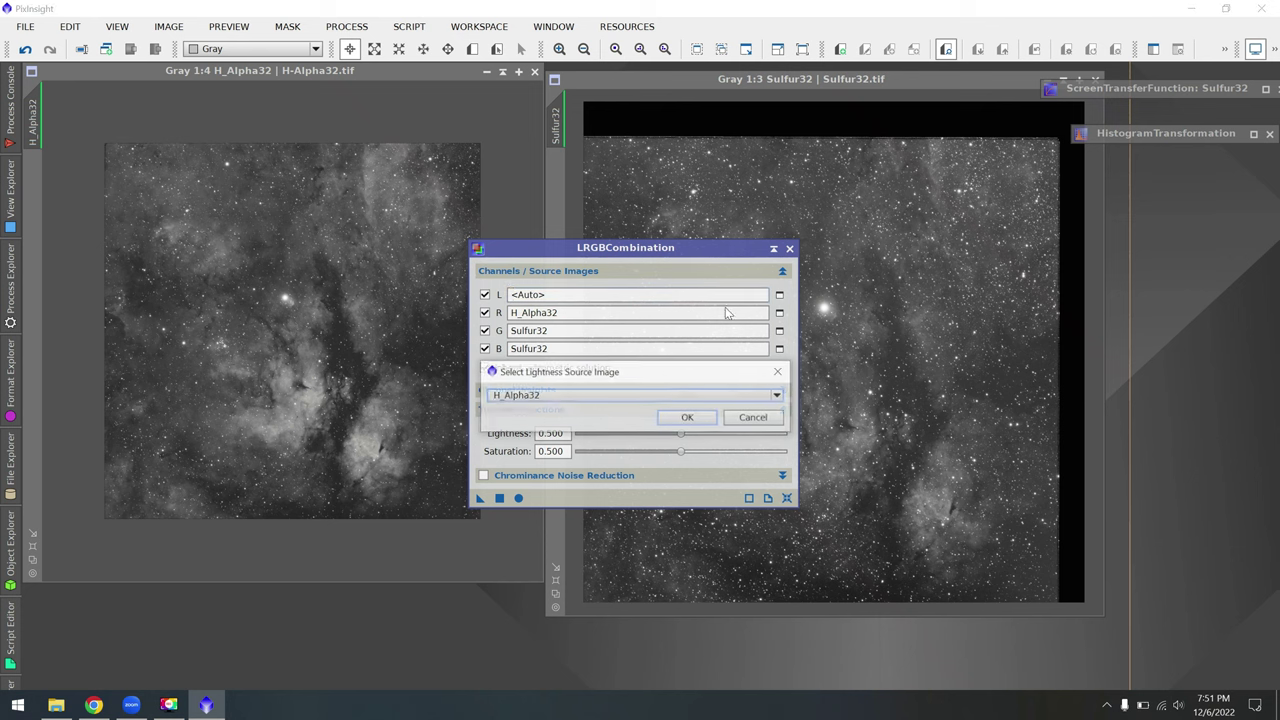
{"action": "left_click", "coordinate": [688, 415]}
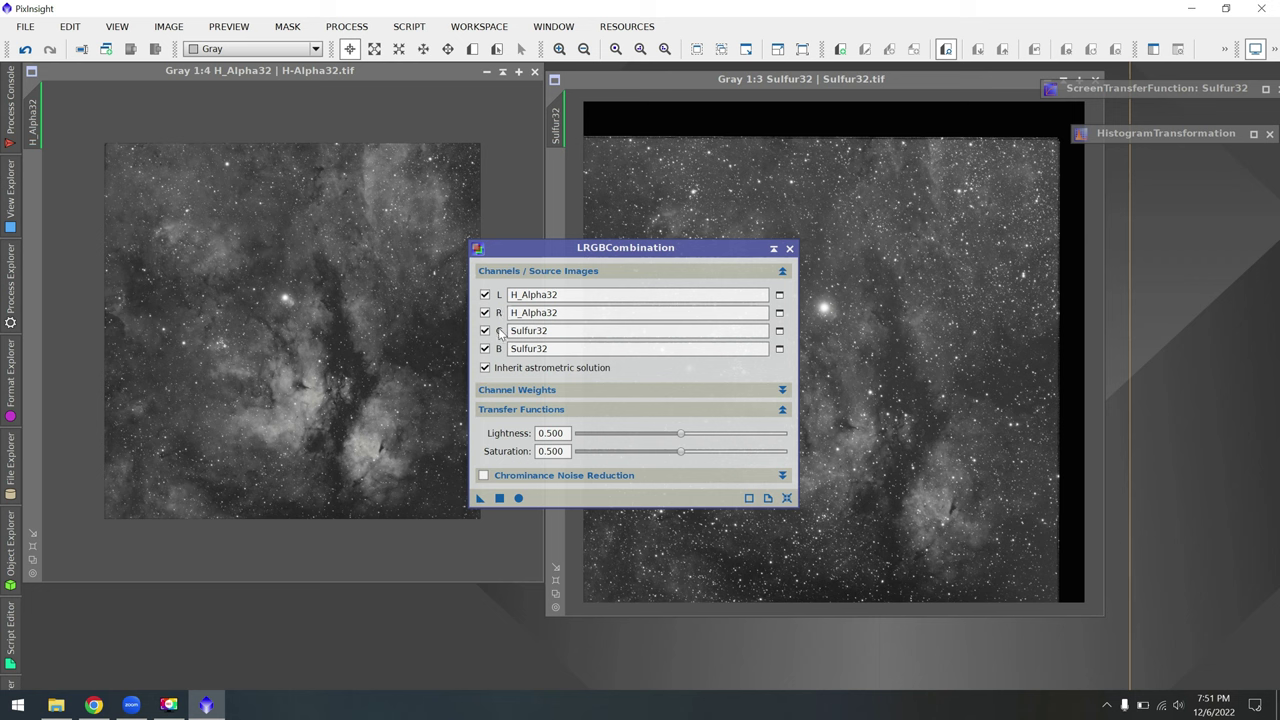
{"action": "left_click", "coordinate": [522, 390]}
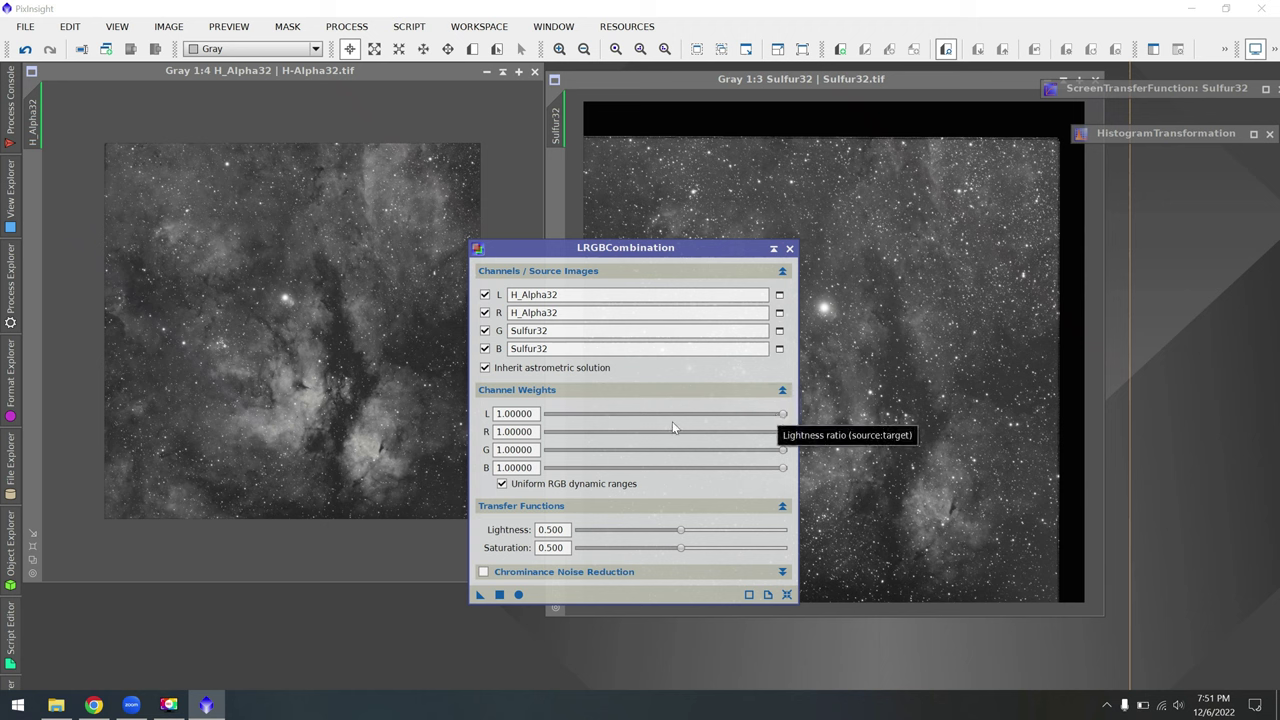
{"action": "left_click_drag", "start_coordinate": [787, 411], "coordinate": [708, 414]}
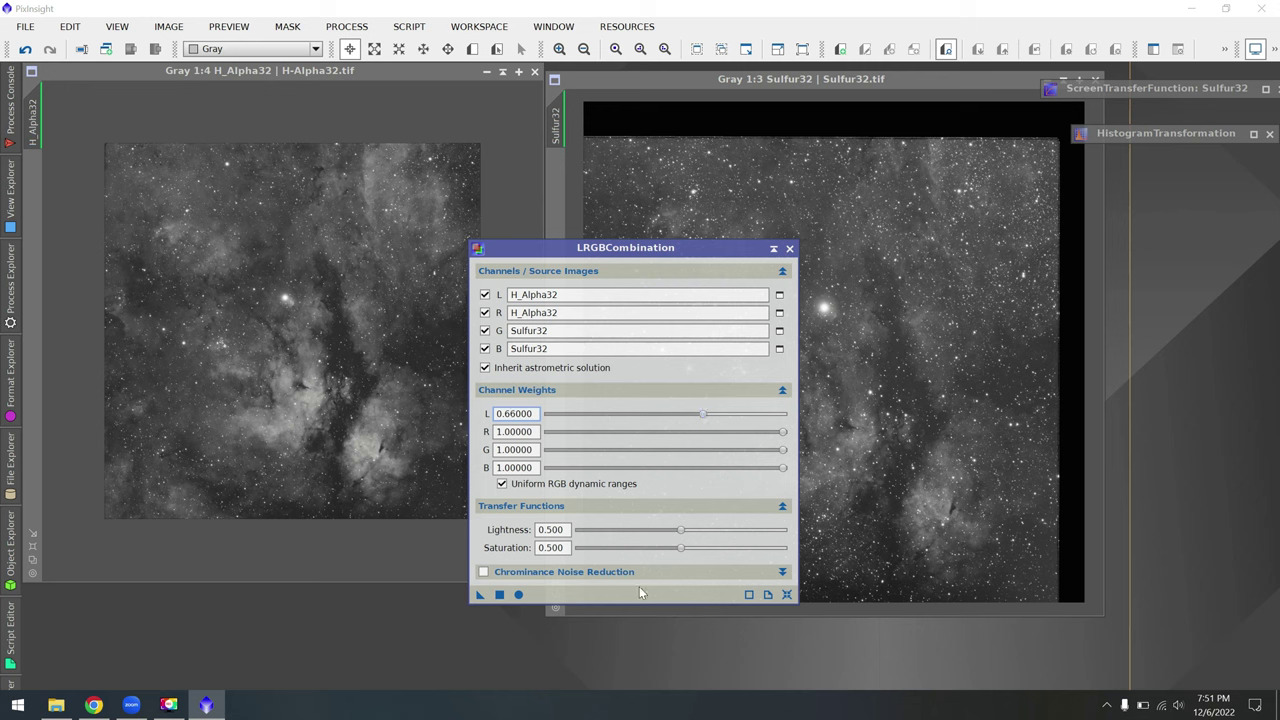
Step: Run LRGBCombination globally with the 0.66 lightness weight to create a colour image and inspect its nebula detail
{"action": "left_click_drag", "start_coordinate": [641, 249], "coordinate": [743, 146]}
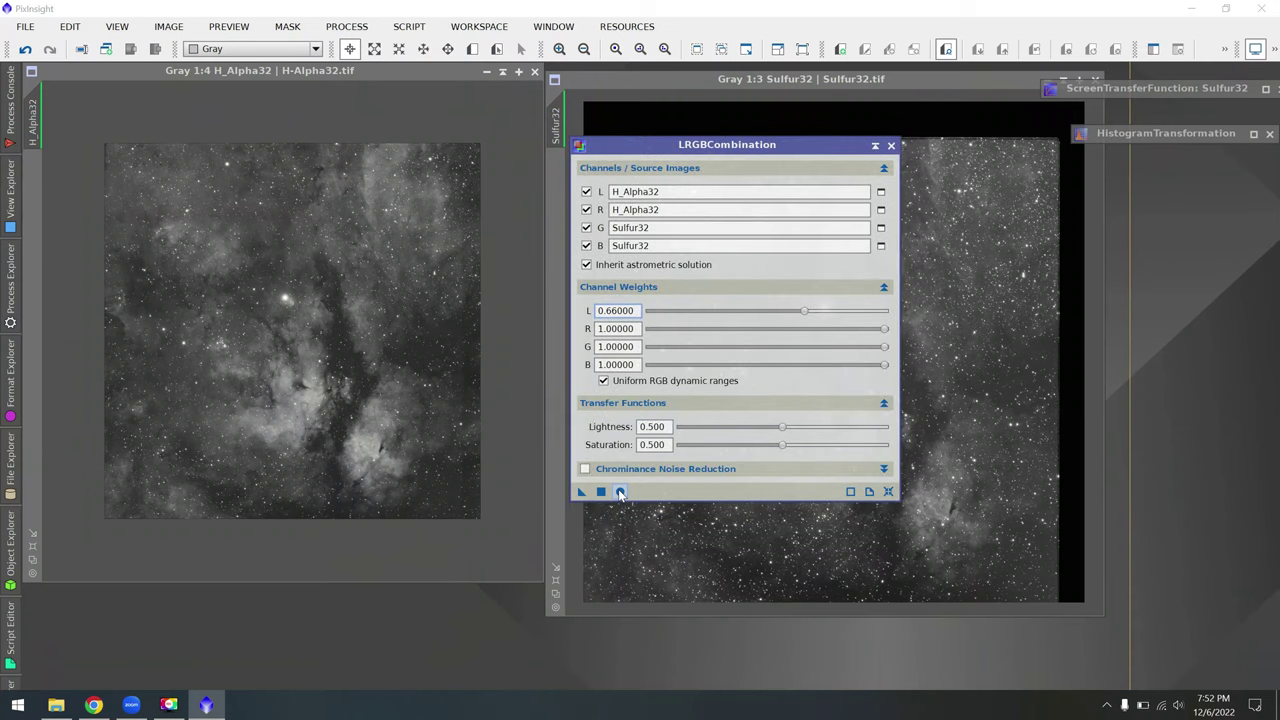
{"action": "left_click", "coordinate": [620, 492]}
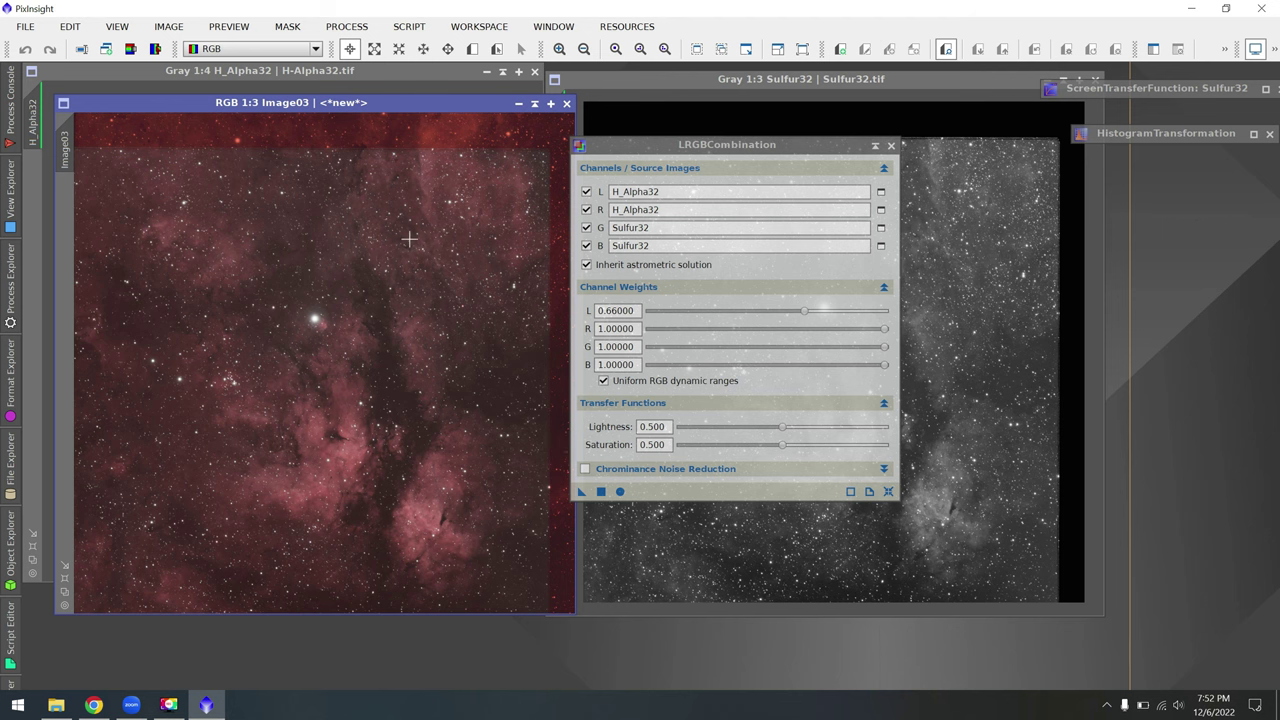
{"action": "scroll", "coordinate": [412, 478], "scroll_direction": "up", "scroll_amount": 3}
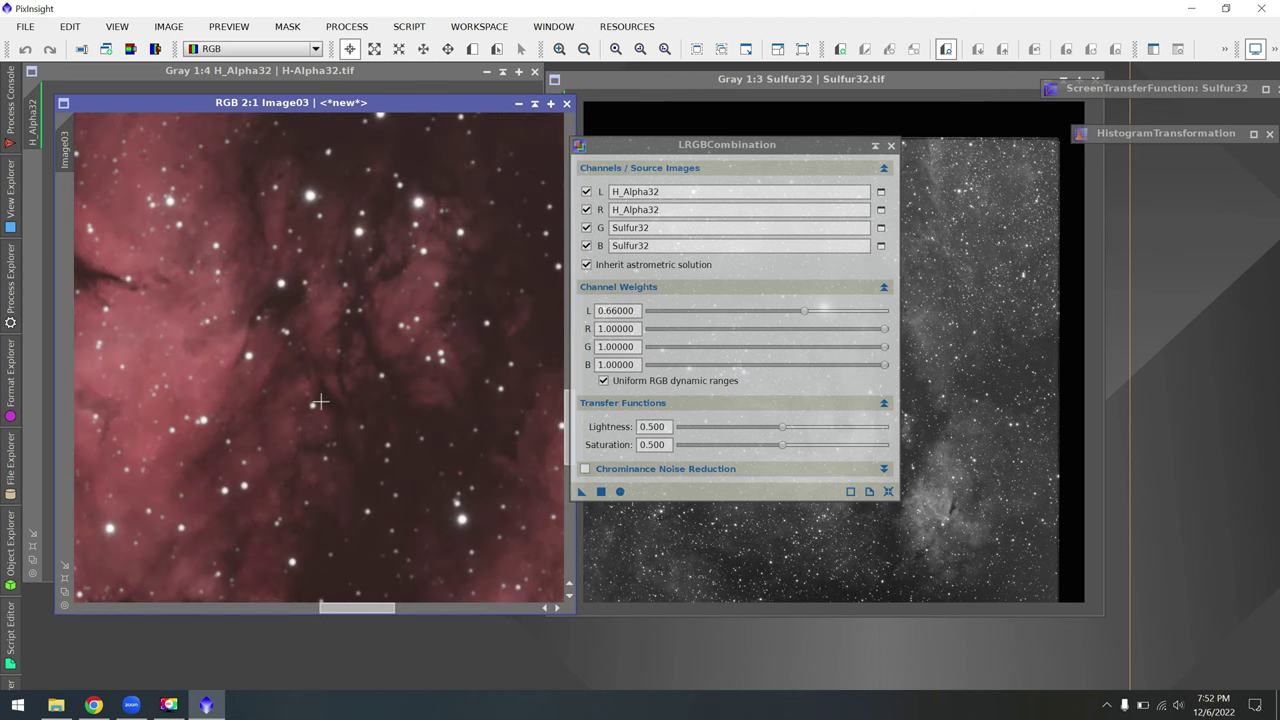
{"action": "scroll", "coordinate": [318, 402], "scroll_direction": "down", "scroll_amount": 3}
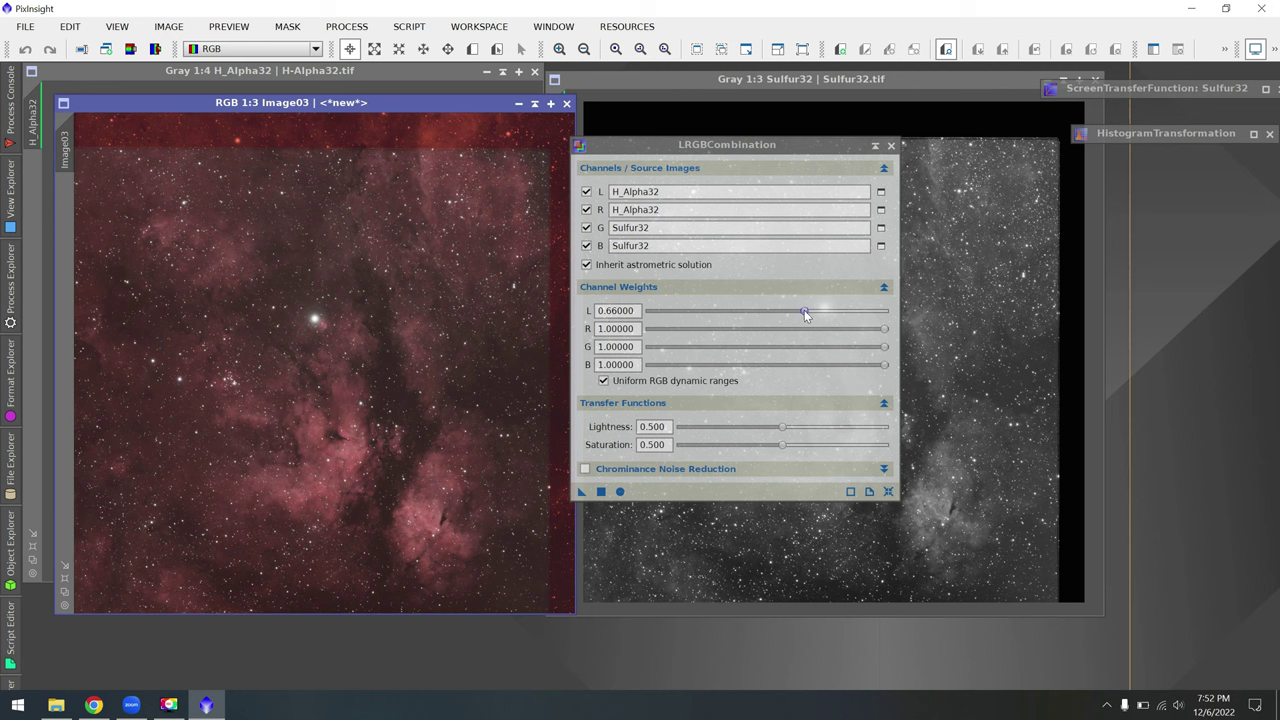
Step: Set the L channel weight to 0.25, create another combined colour image, and arrange it beside the first one
{"action": "left_click_drag", "start_coordinate": [804, 310], "coordinate": [708, 310]}
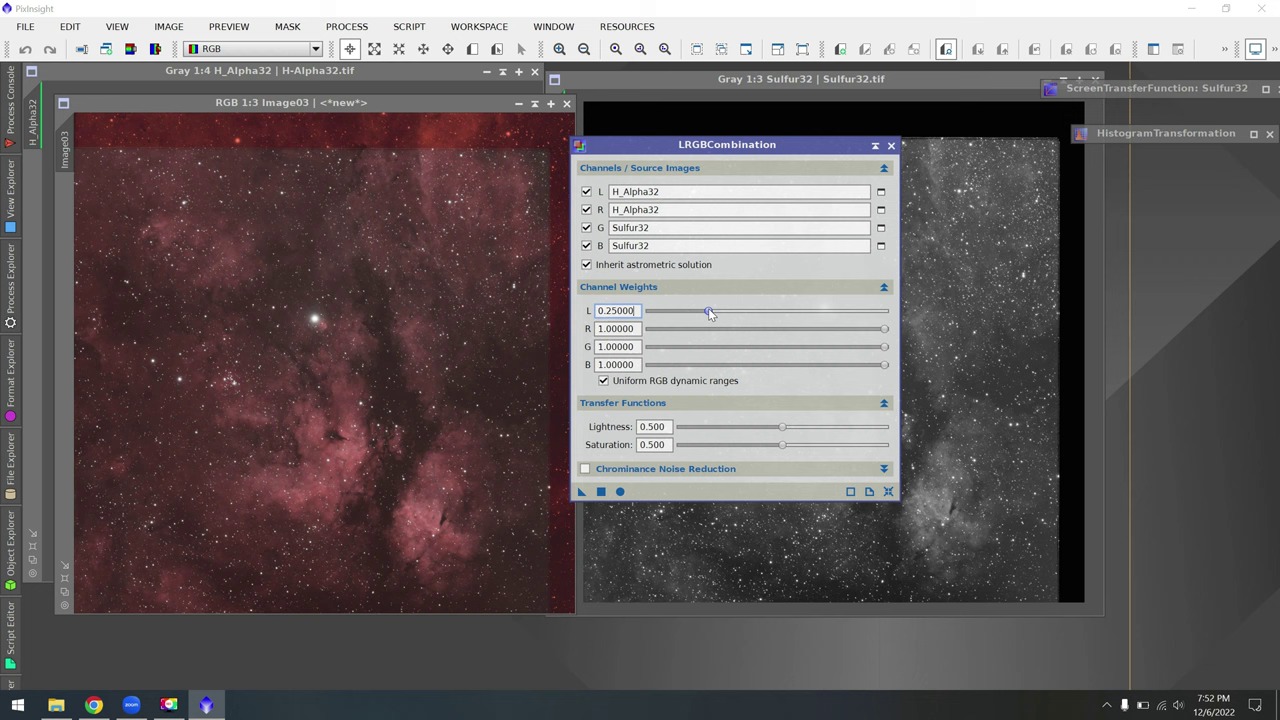
{"action": "left_click", "coordinate": [620, 492]}
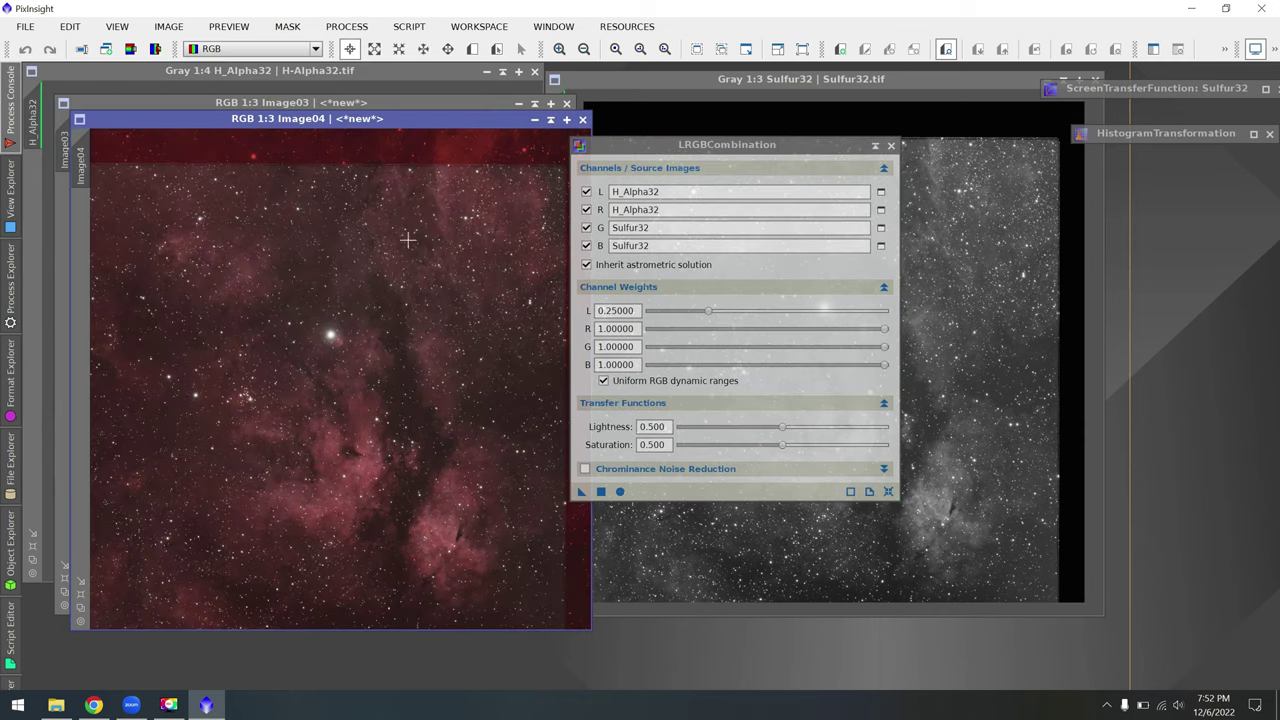
{"action": "left_click_drag", "start_coordinate": [330, 118], "coordinate": [606, 118]}
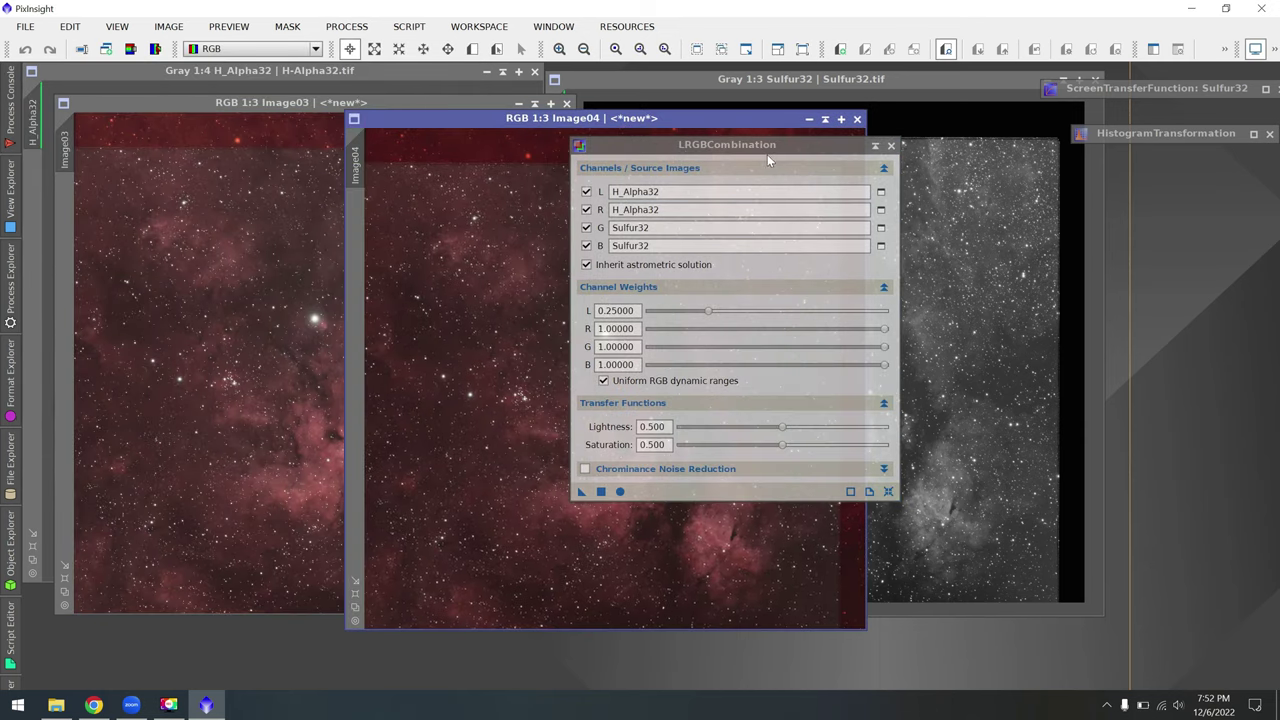
{"action": "left_click_drag", "start_coordinate": [767, 146], "coordinate": [1132, 171]}
{"action": "left_click_drag", "start_coordinate": [612, 121], "coordinate": [777, 118]}
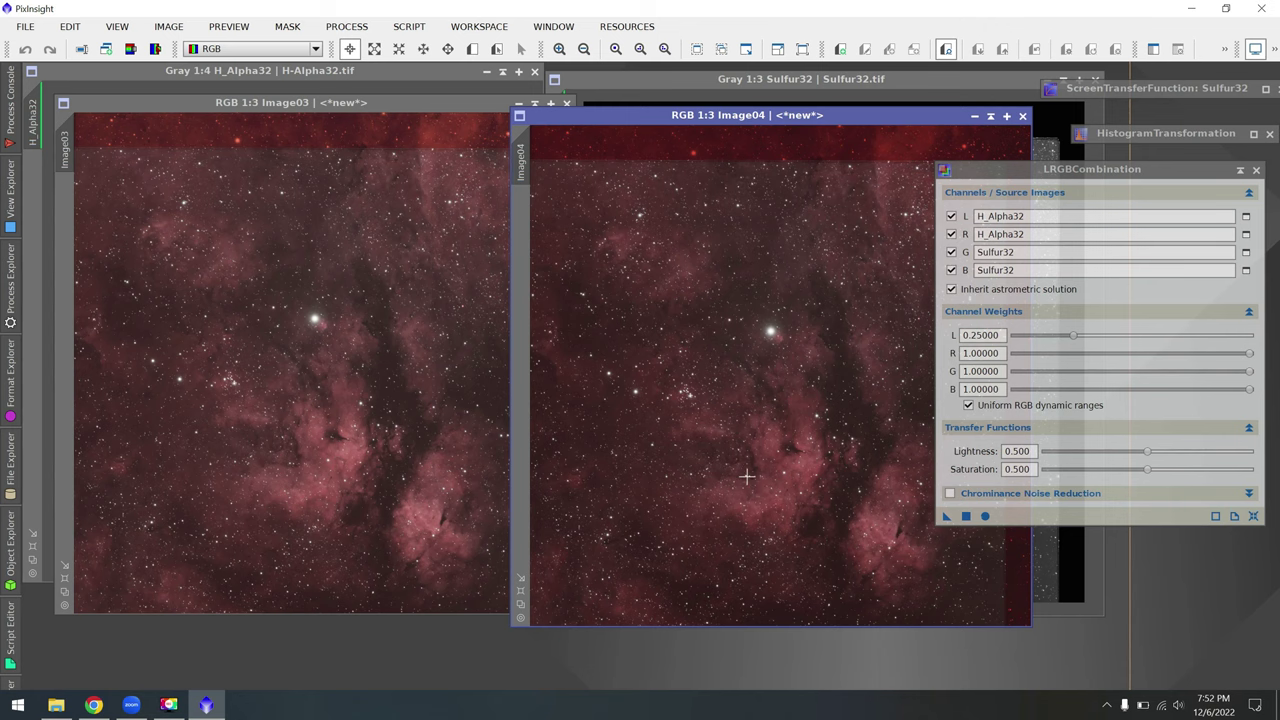
Step: Close Image03 to keep only Image04, and collapse the LRGBCombination window clear of the images
{"action": "left_click", "coordinate": [567, 103]}
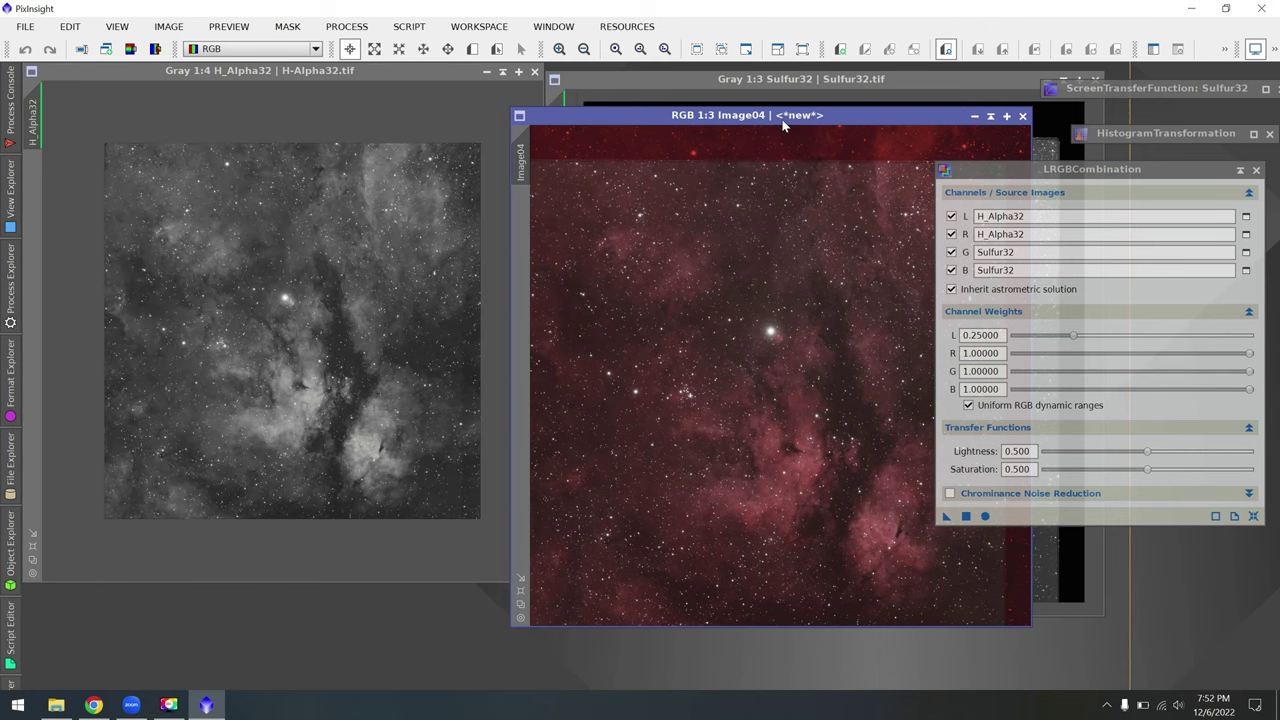
{"action": "left_click_drag", "start_coordinate": [784, 122], "coordinate": [382, 128]}
{"action": "left_click", "coordinate": [1143, 177]}
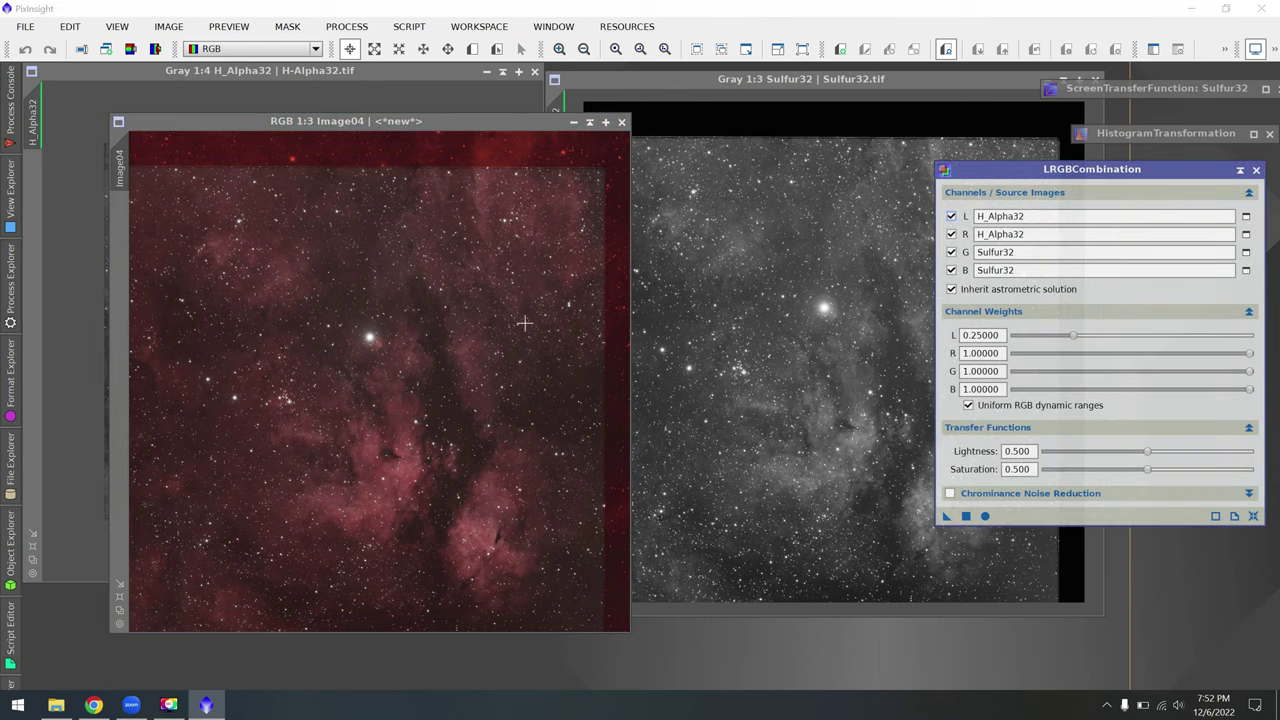
{"action": "left_click", "coordinate": [1240, 170]}
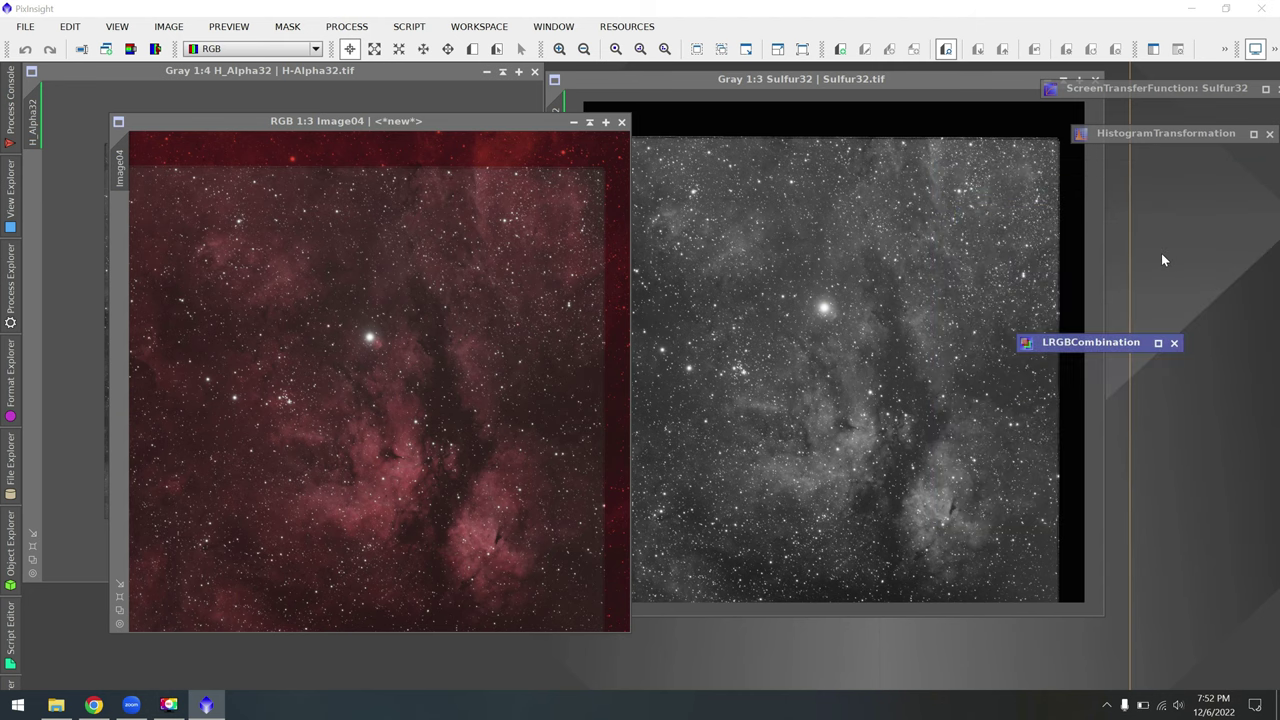
{"action": "left_click_drag", "start_coordinate": [1101, 345], "coordinate": [1179, 179]}
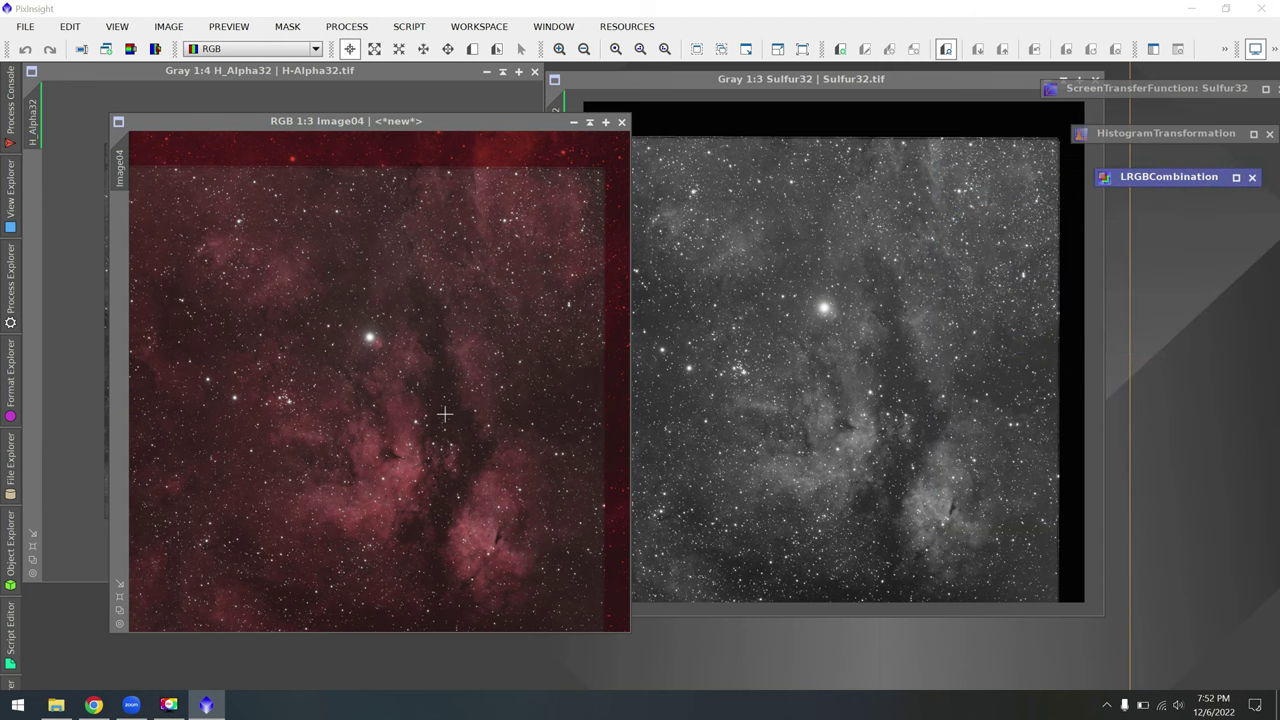
Step: Inspect the noise in Image04's nebula areas and apply NoiseXTerminator to it with Denoise 0.90 and Detail 0.15
{"action": "scroll", "coordinate": [444, 413], "scroll_direction": "up", "scroll_amount": 4}
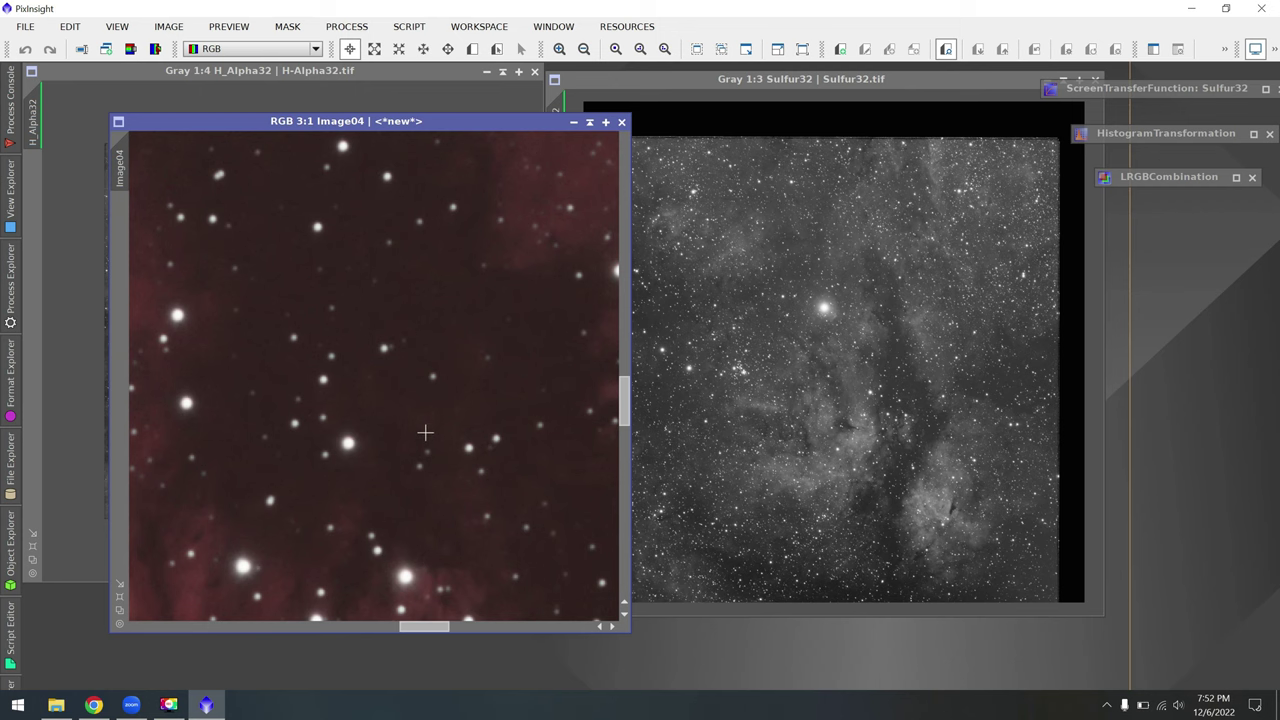
{"action": "key", "text": "alt+p"}
{"action": "left_click_drag", "start_coordinate": [331, 471], "coordinate": [525, 291]}
{"action": "left_click_drag", "start_coordinate": [273, 377], "coordinate": [489, 496]}
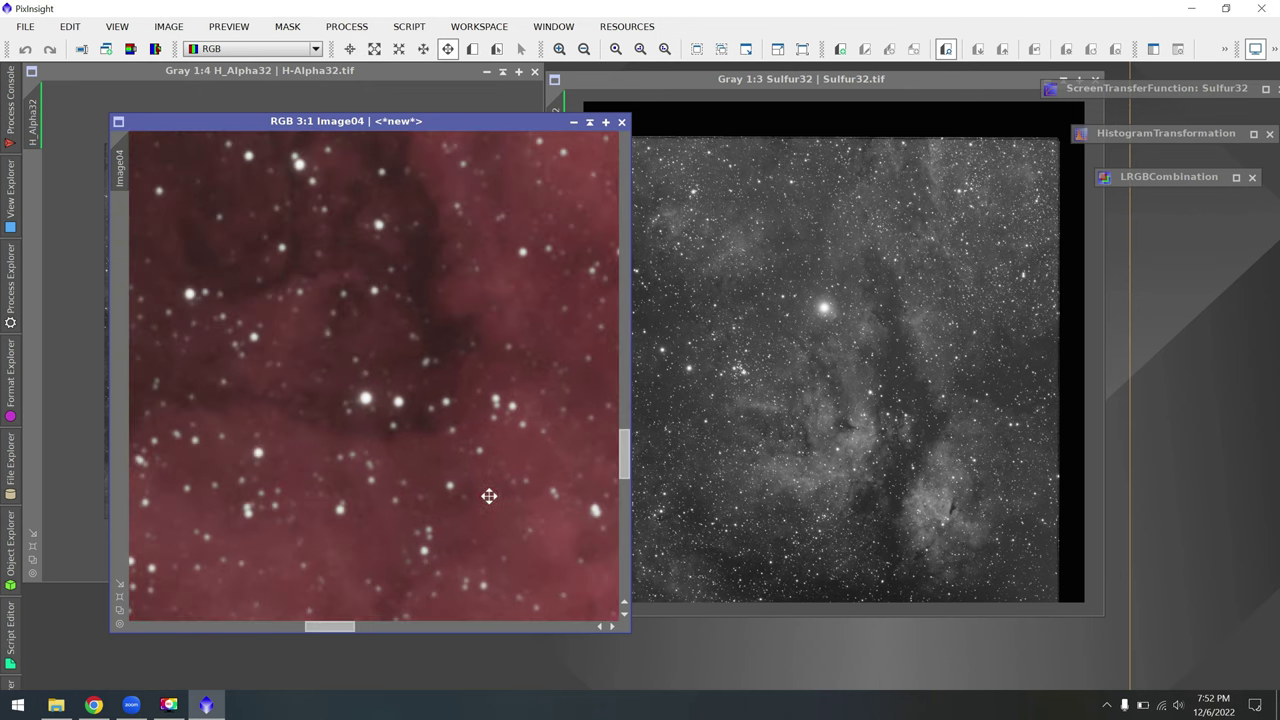
{"action": "key", "text": "alt+r"}
{"action": "scroll", "coordinate": [236, 342], "scroll_direction": "up", "scroll_amount": 4}
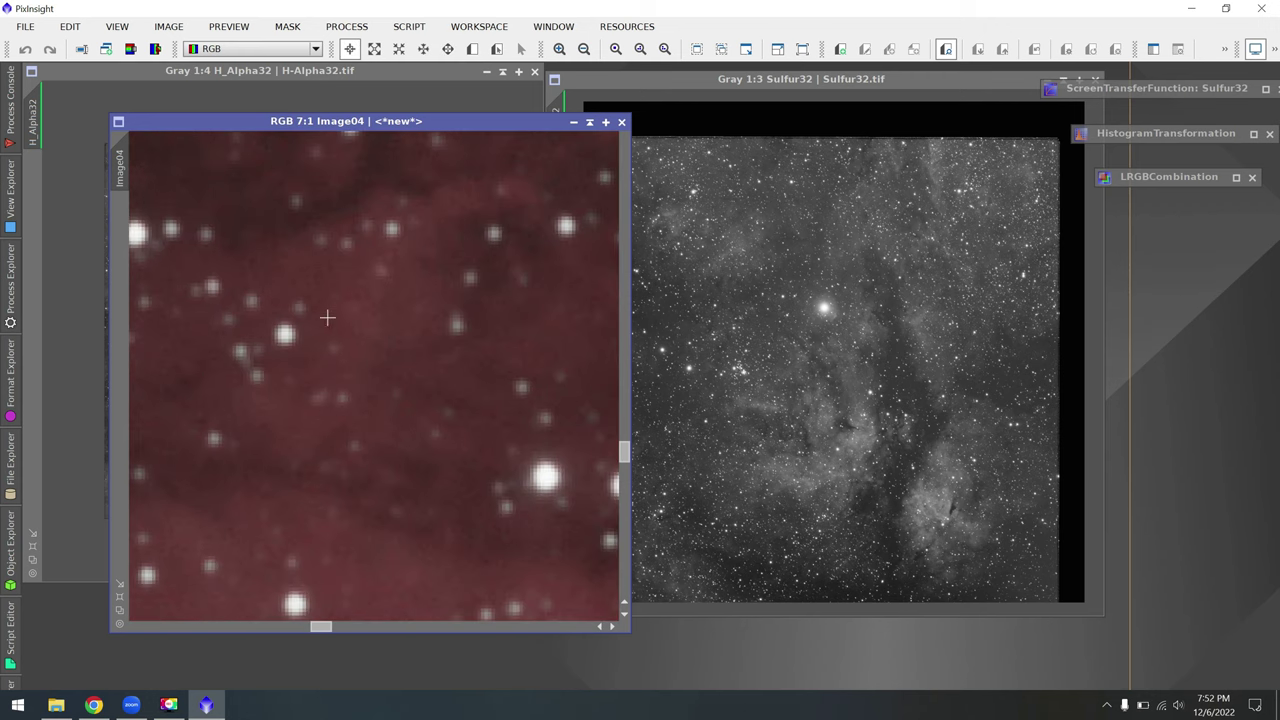
{"action": "left_click", "coordinate": [362, 25]}
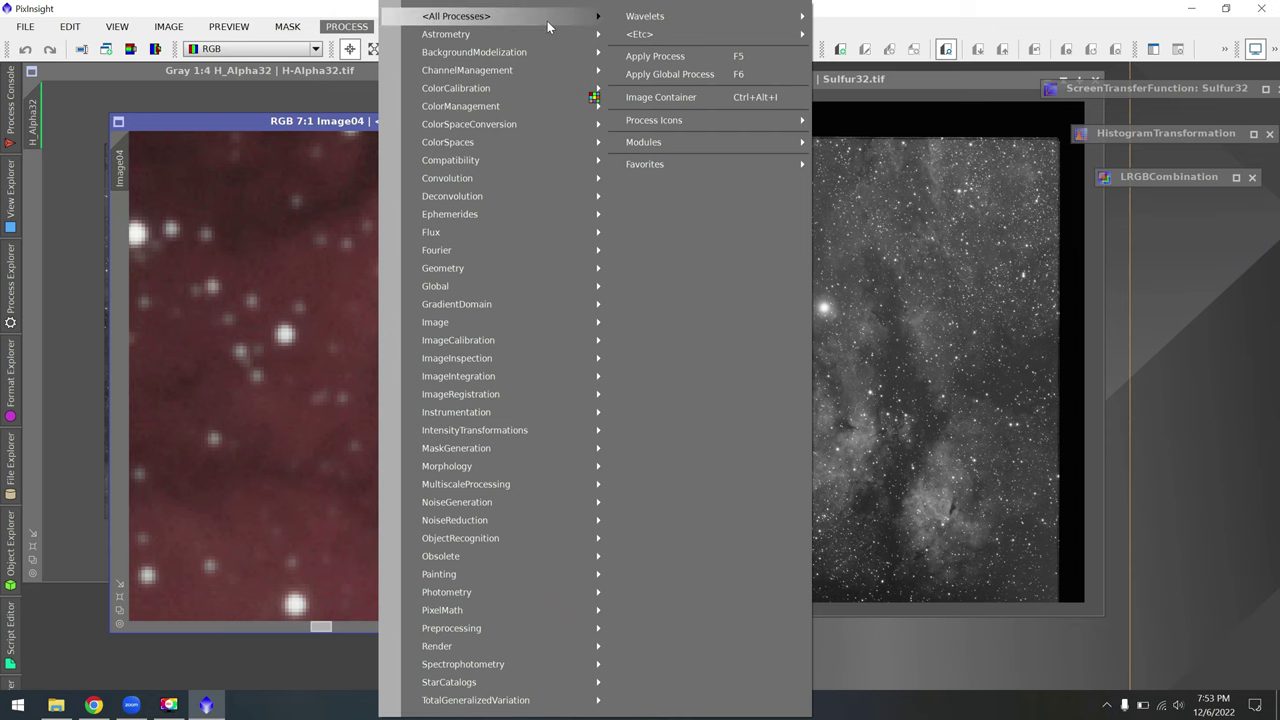
{"action": "mouse_move", "coordinate": [547, 21]}
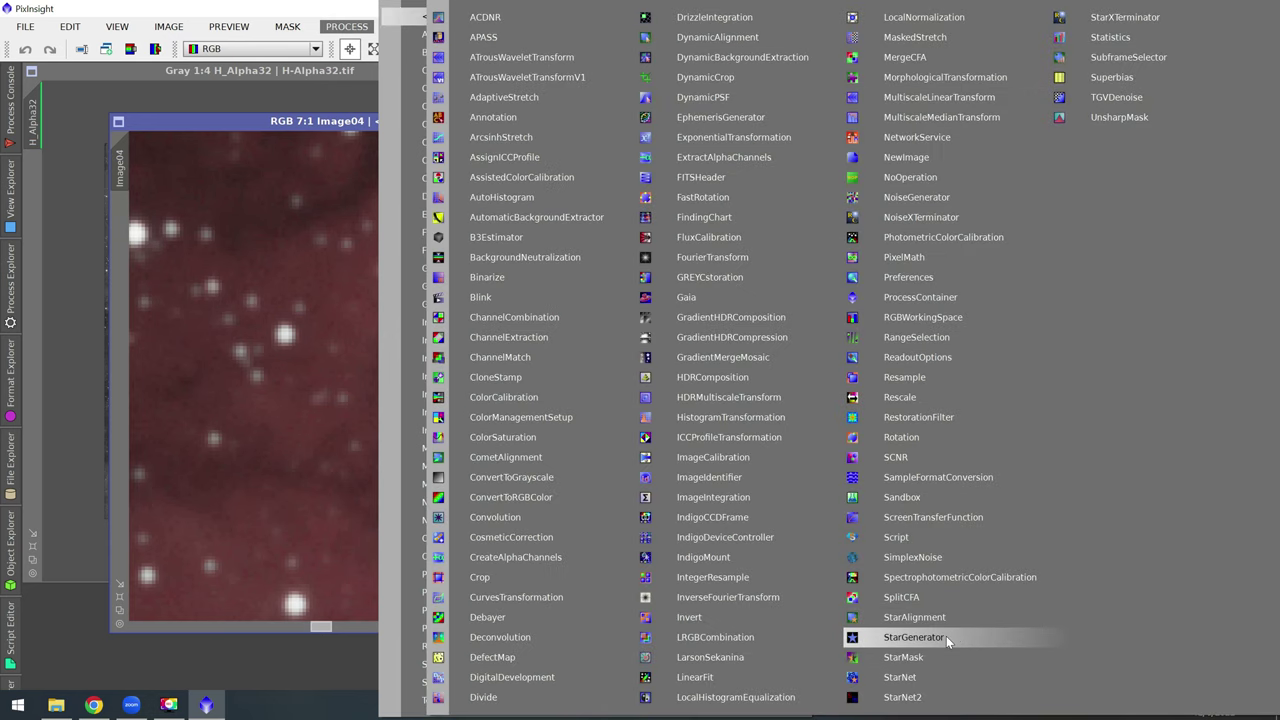
{"action": "left_click", "coordinate": [940, 219]}
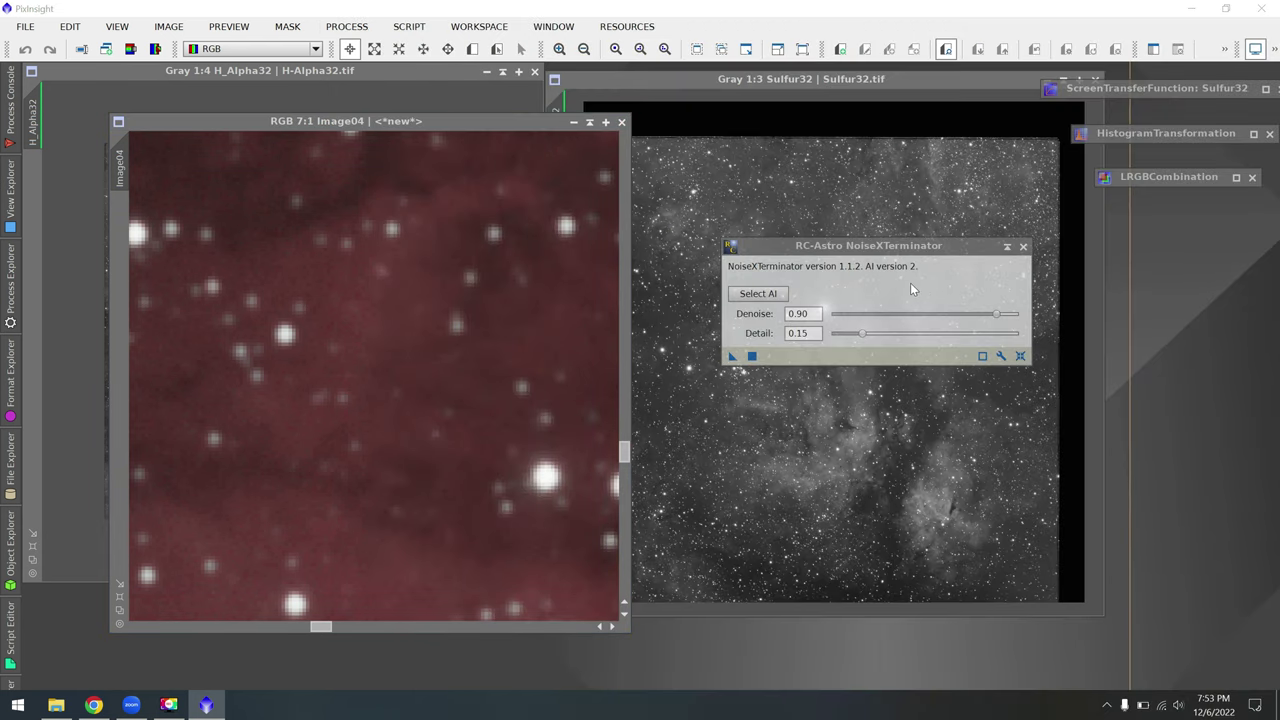
{"action": "left_click", "coordinate": [846, 250]}
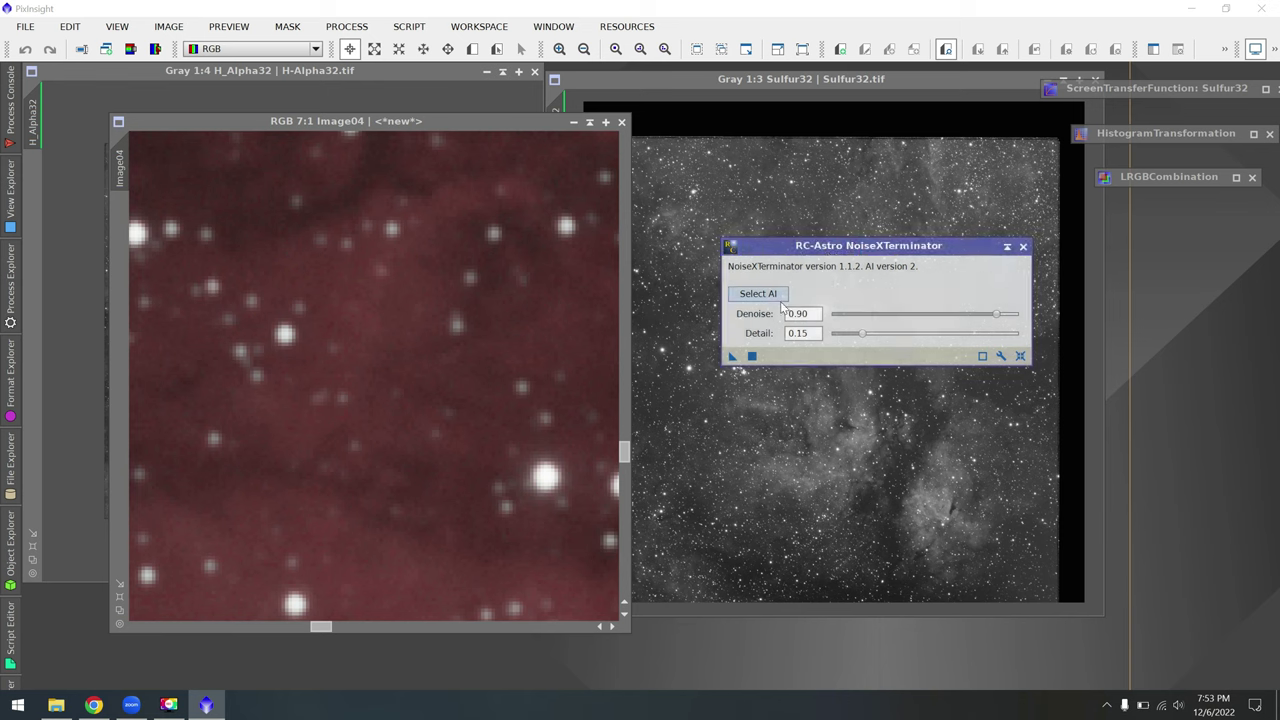
{"action": "left_click_drag", "start_coordinate": [733, 362], "coordinate": [458, 376]}
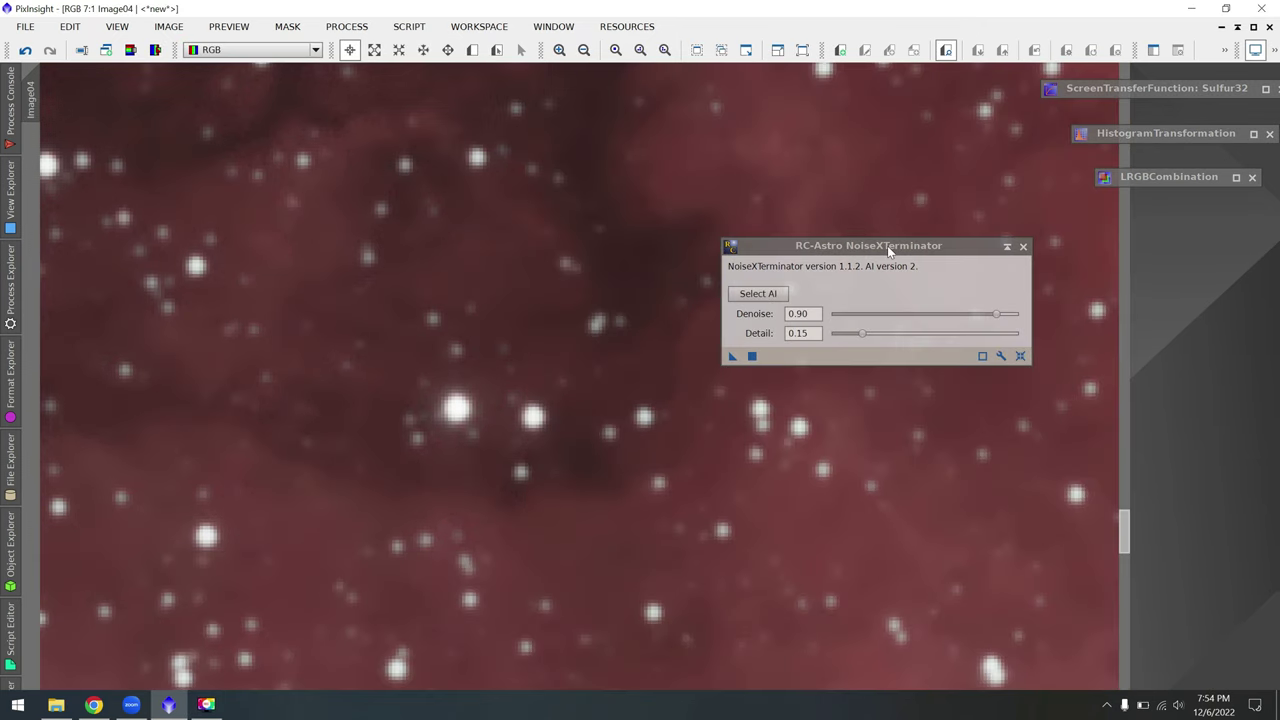
Step: Compare Image04 without and with the noise reduction, and park the collapsed NoiseXTerminator window clear of the image
{"action": "double_click", "coordinate": [978, 247]}
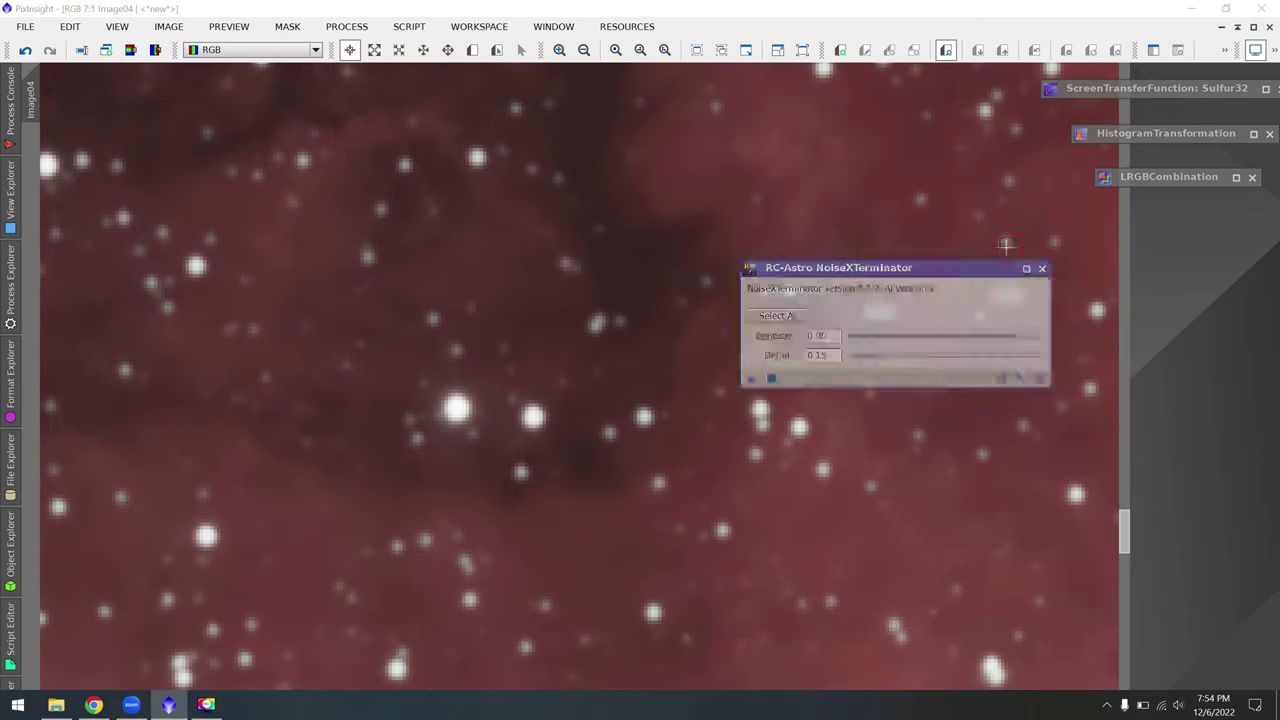
{"action": "left_click", "coordinate": [26, 52]}
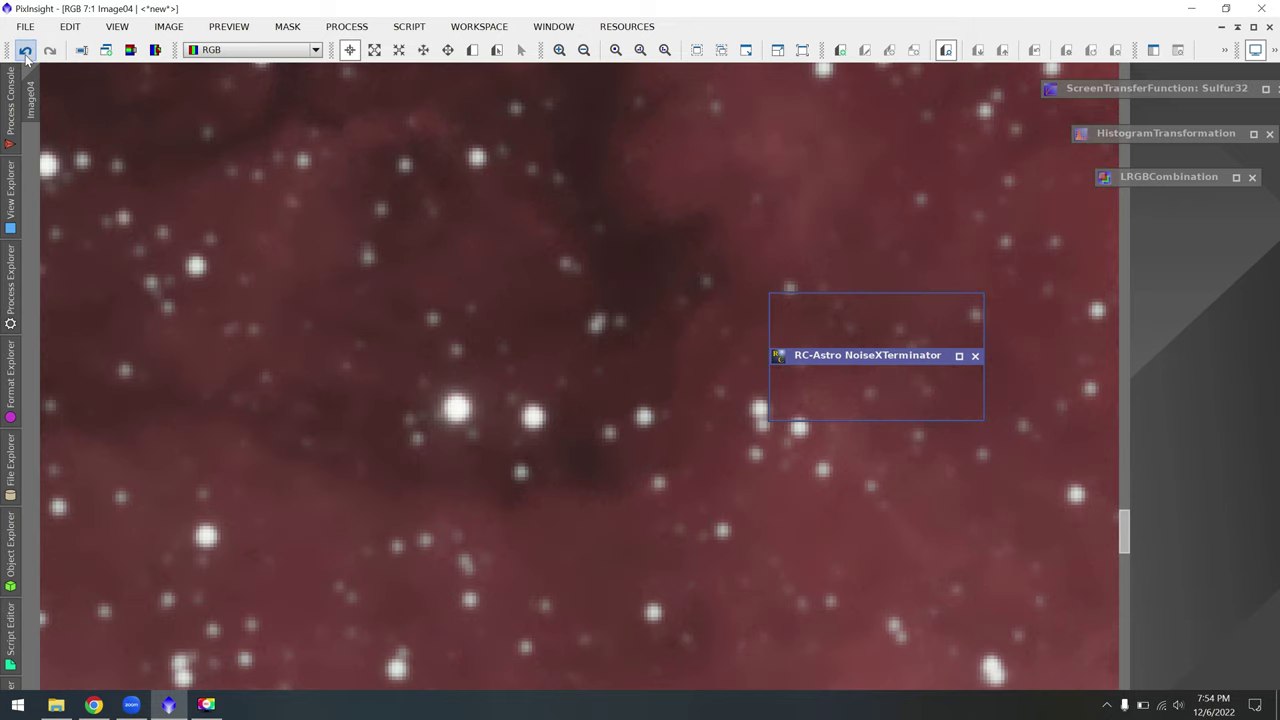
{"action": "left_click", "coordinate": [49, 50]}
{"action": "scroll", "coordinate": [625, 453], "scroll_direction": "down", "scroll_amount": 9}
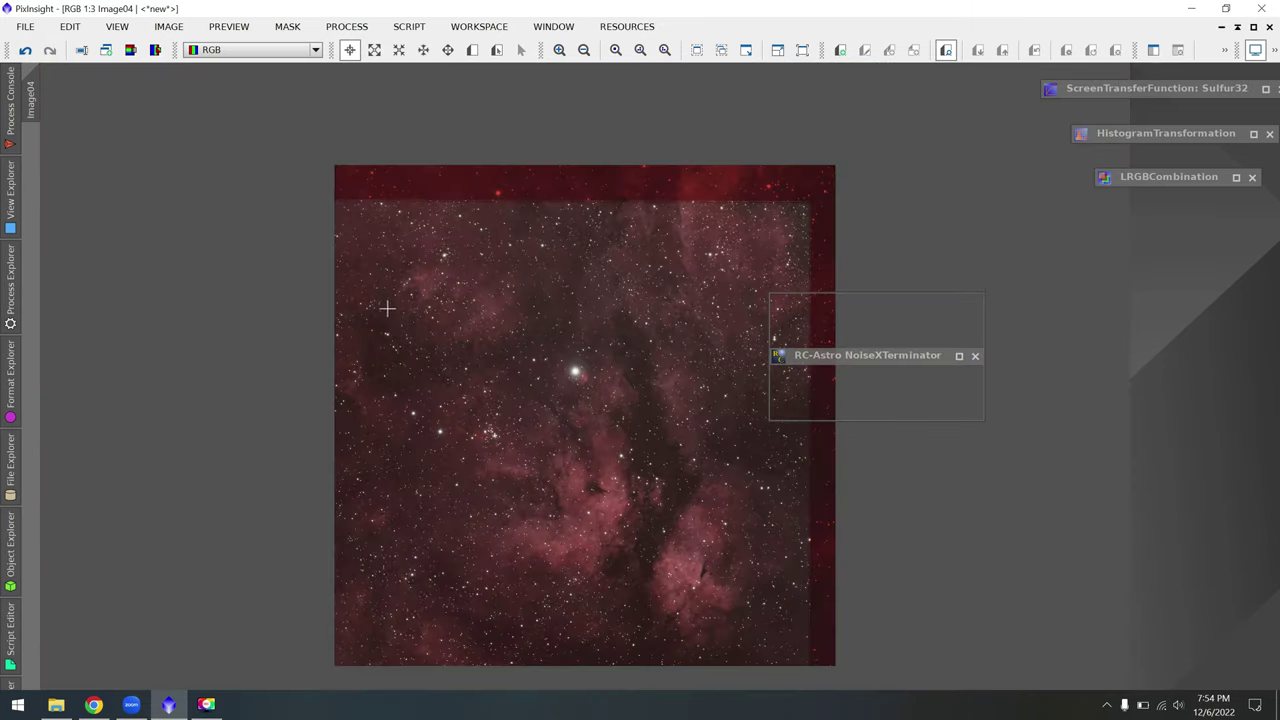
{"action": "scroll", "coordinate": [520, 343], "scroll_direction": "up", "scroll_amount": 7}
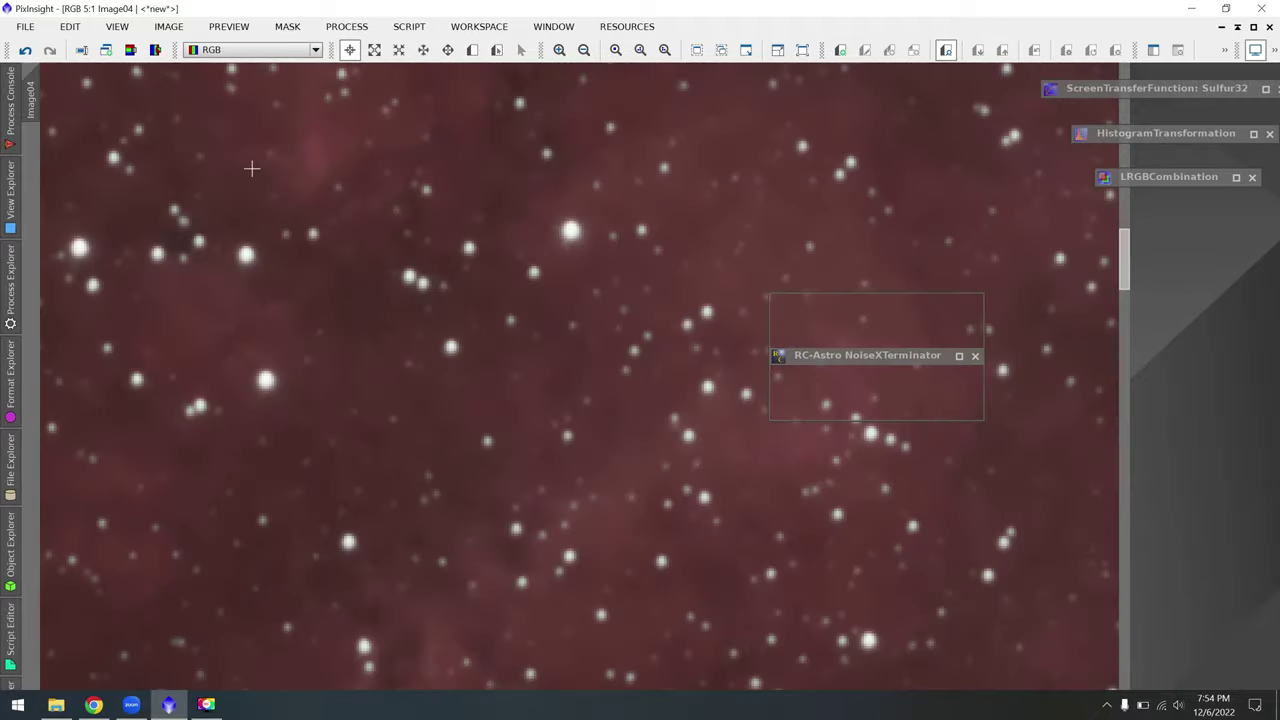
{"action": "scroll", "coordinate": [630, 260], "scroll_direction": "up", "scroll_amount": 4}
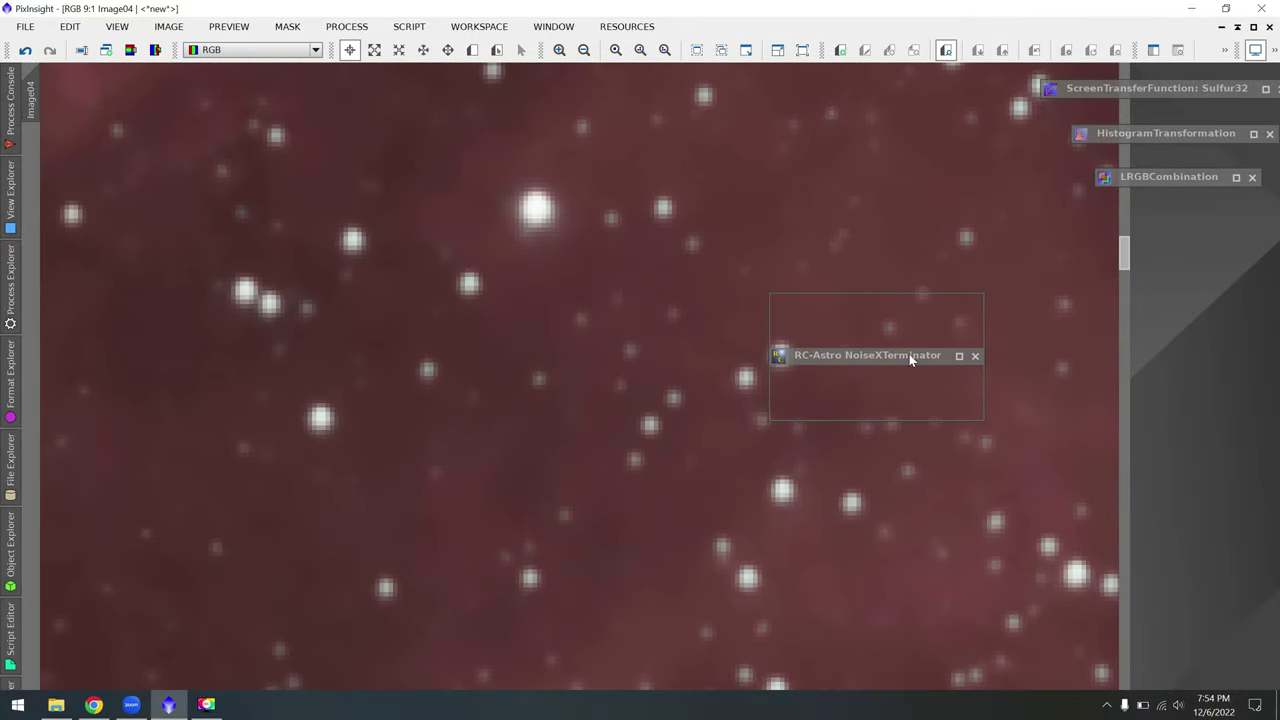
{"action": "left_click_drag", "start_coordinate": [909, 355], "coordinate": [1161, 299]}
{"action": "left_click_drag", "start_coordinate": [1163, 355], "coordinate": [1200, 347]}
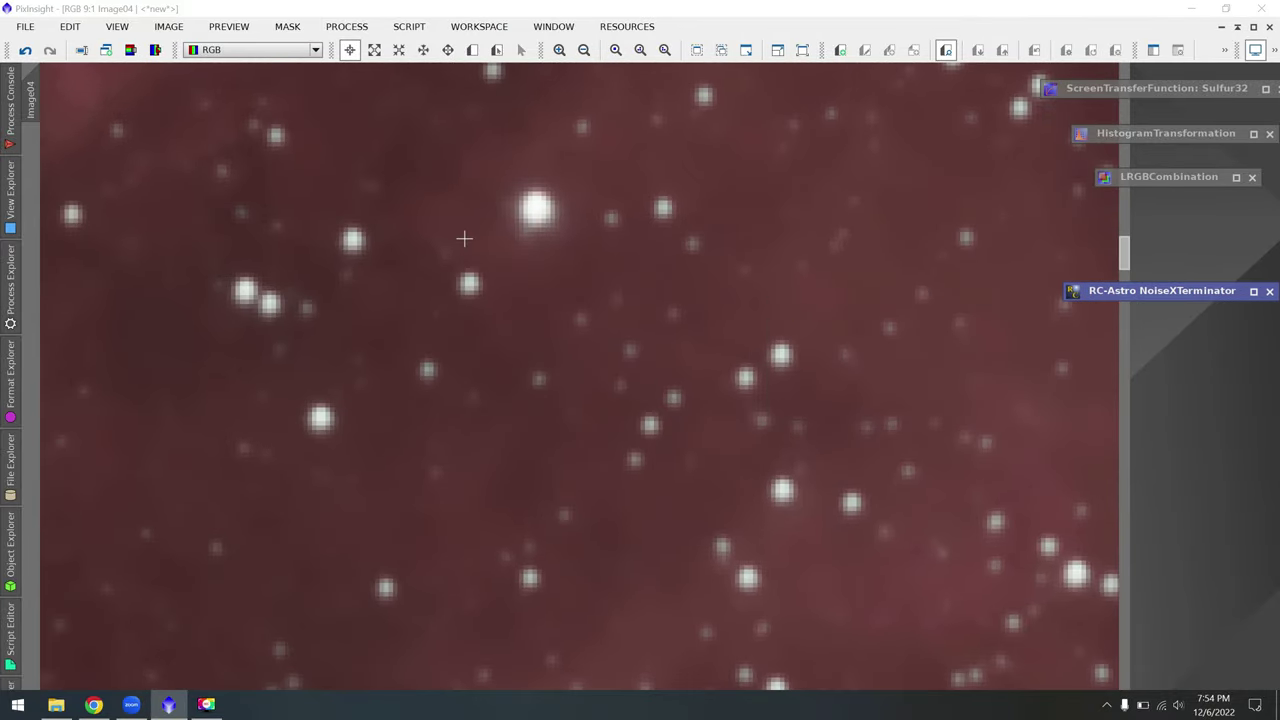
Step: Undo and redo the noise reduction twice on a magnified star field to compare the background grain, and review the whole image
{"action": "left_click", "coordinate": [25, 49]}
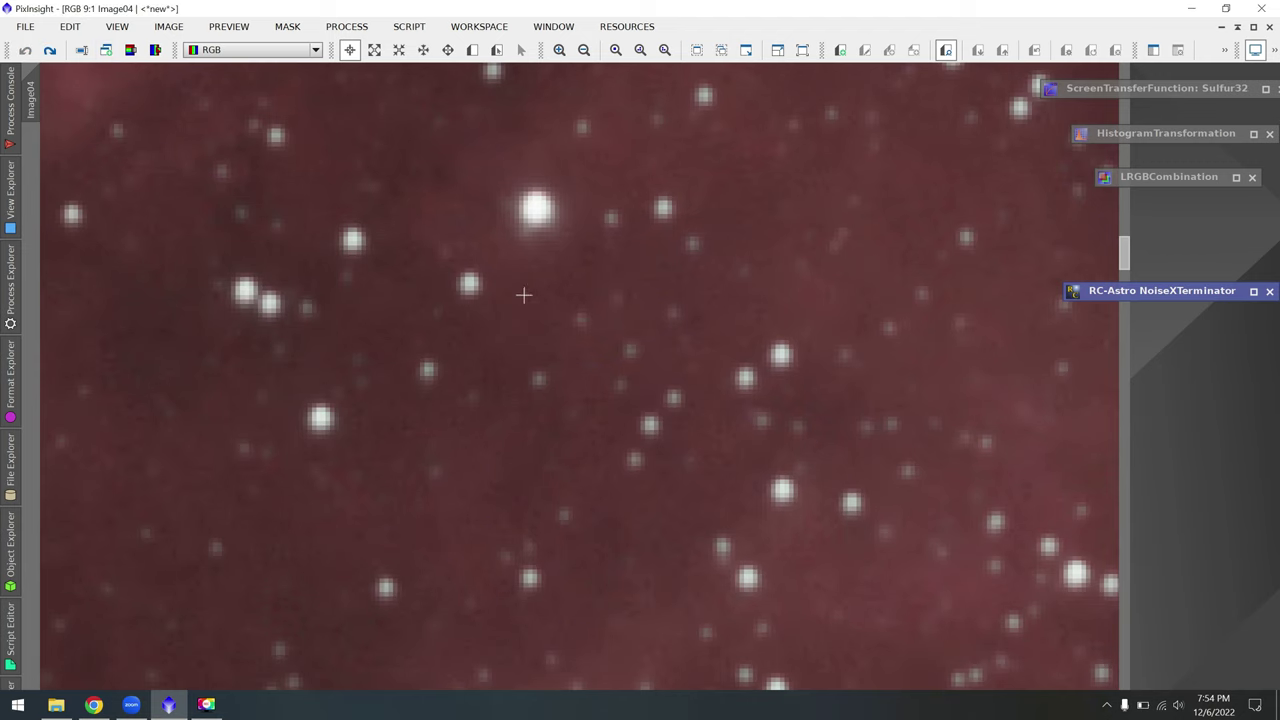
{"action": "scroll", "coordinate": [407, 251], "scroll_direction": "up", "scroll_amount": 2}
{"action": "left_click", "coordinate": [49, 49]}
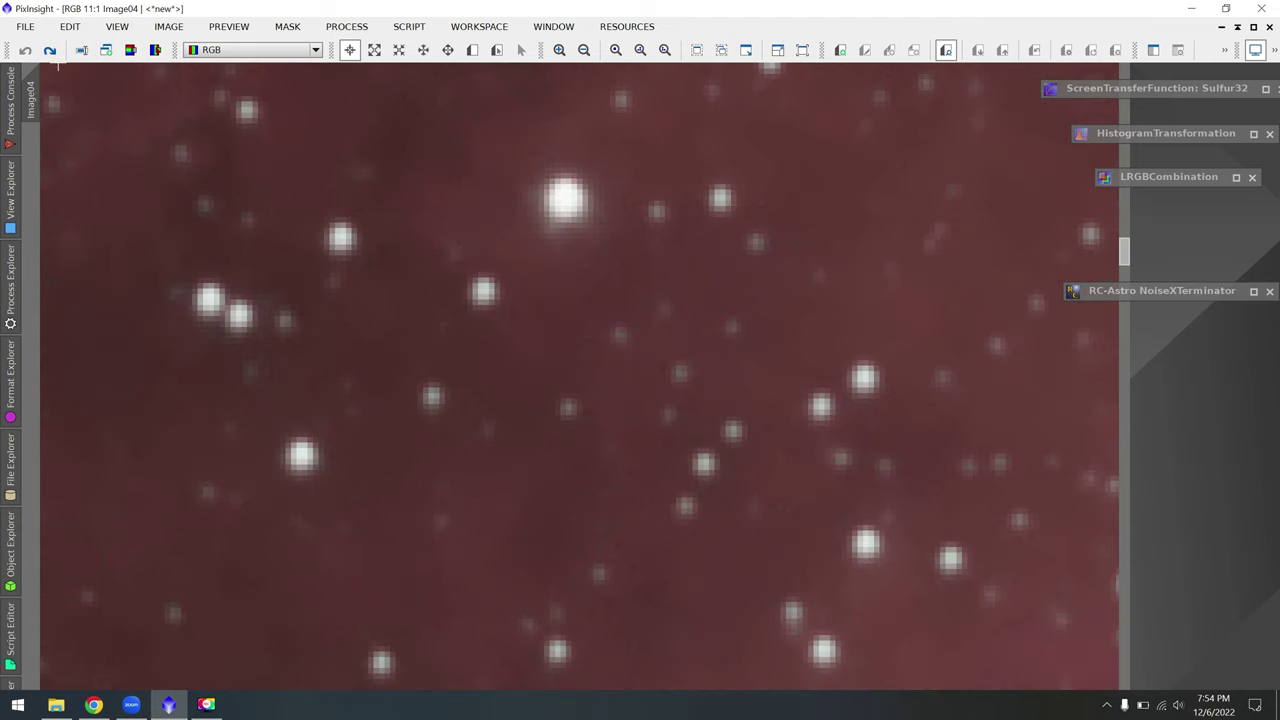
{"action": "left_click", "coordinate": [25, 49]}
{"action": "left_click", "coordinate": [49, 50]}
{"action": "scroll", "coordinate": [565, 367], "scroll_direction": "down", "scroll_amount": 12}
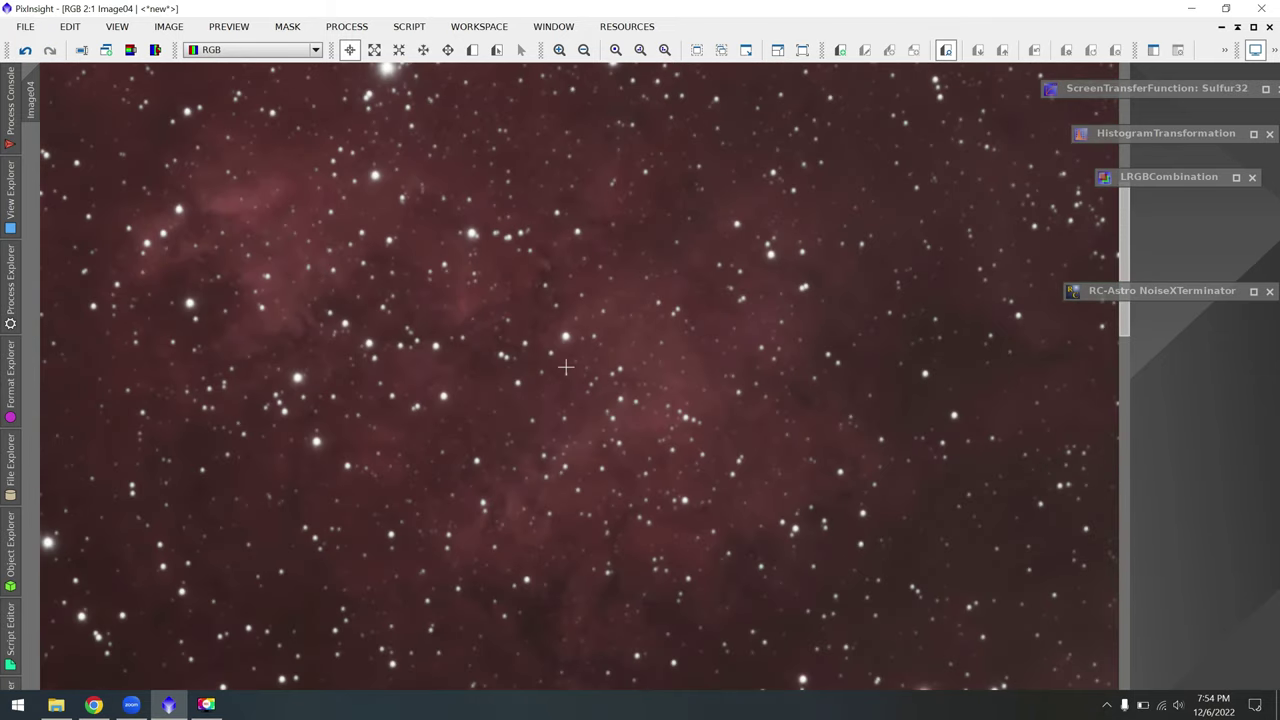
{"action": "scroll", "coordinate": [565, 367], "scroll_direction": "down", "scroll_amount": 2}
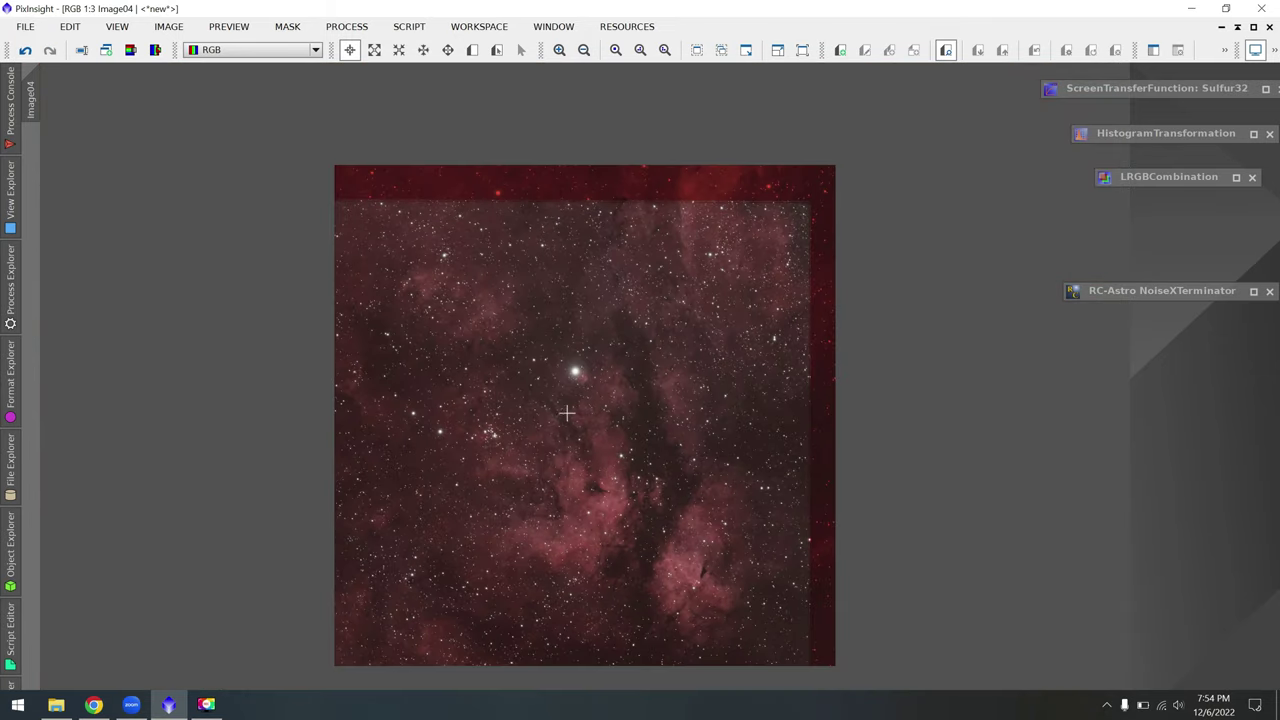
Step: Expand the collapsed NoiseXTerminator window
{"action": "double_click", "coordinate": [1150, 290]}
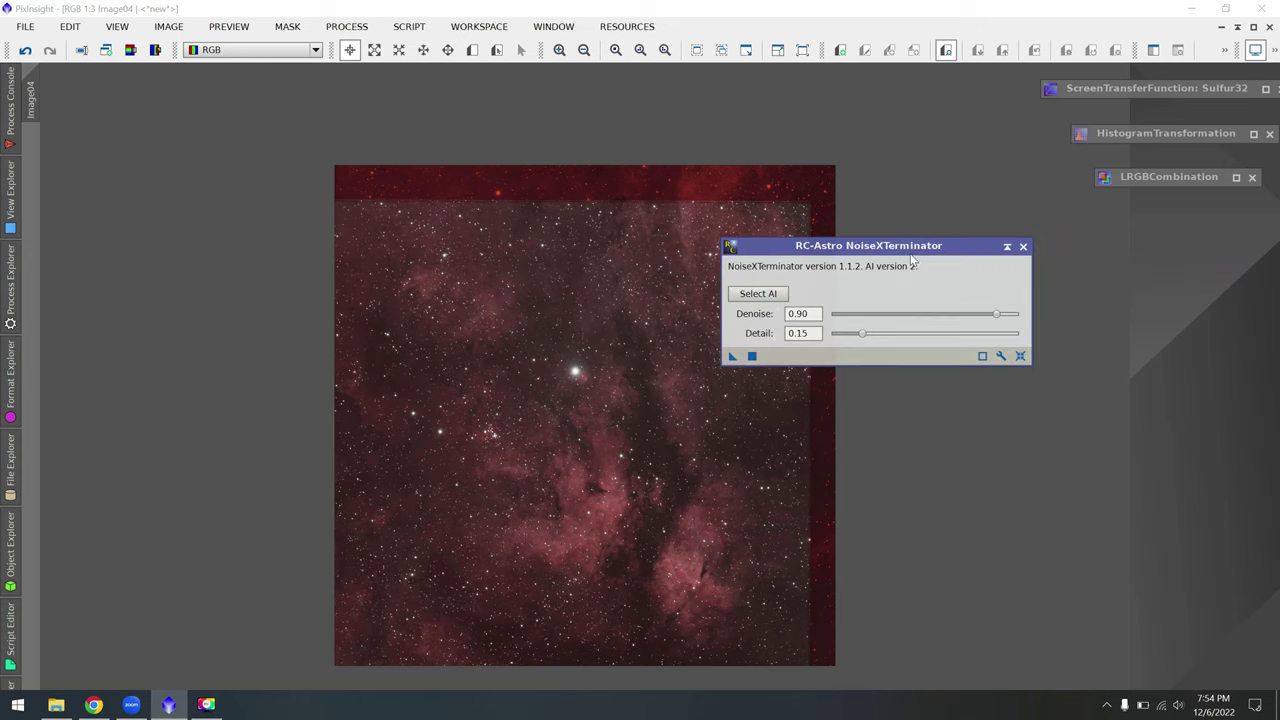